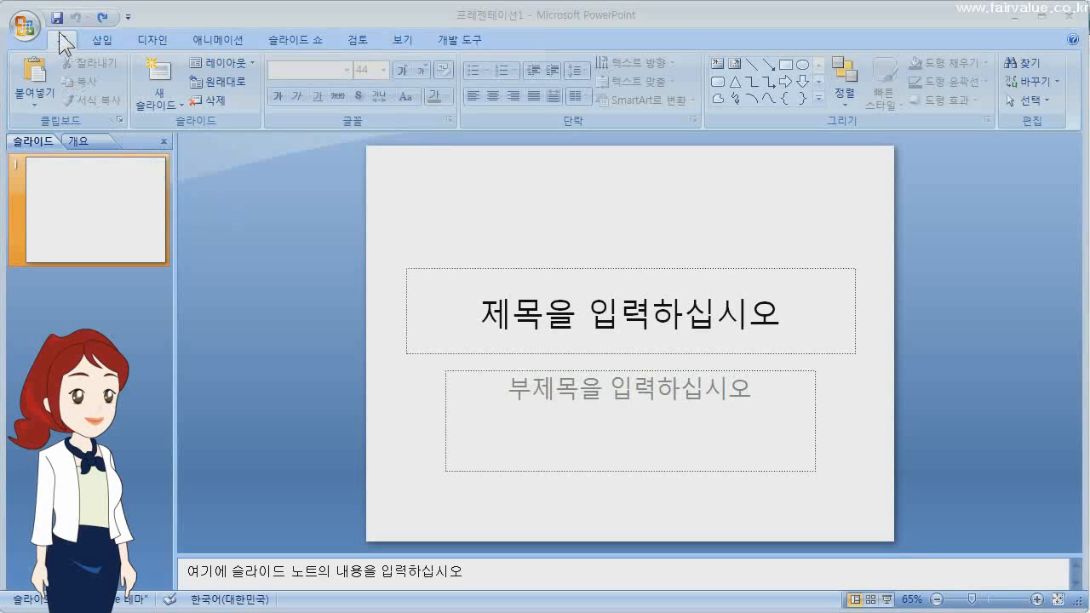
click(153, 40)
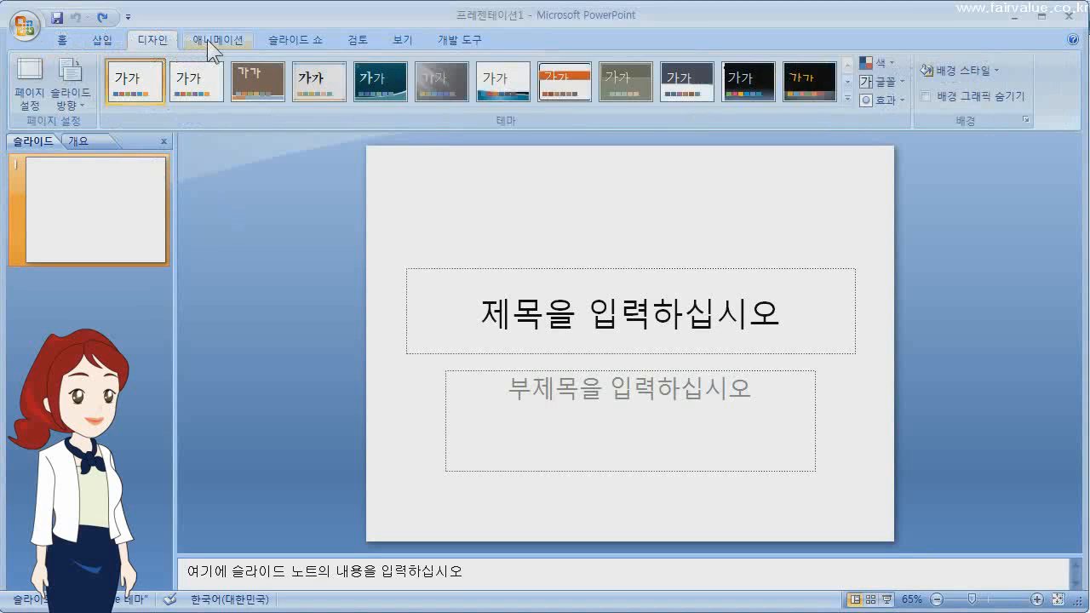
click(218, 39)
click(297, 40)
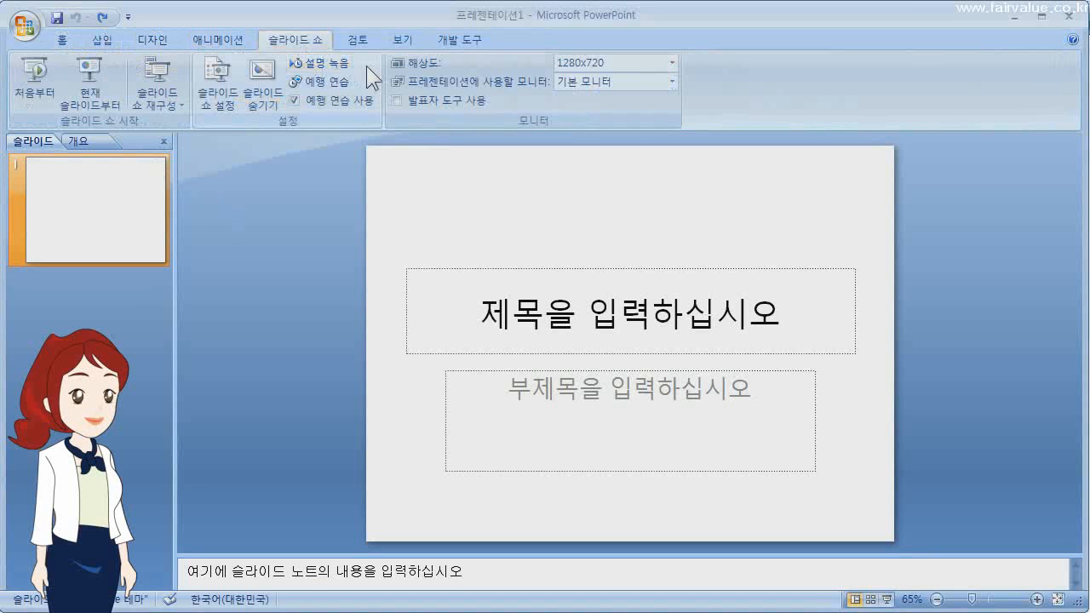
click(358, 39)
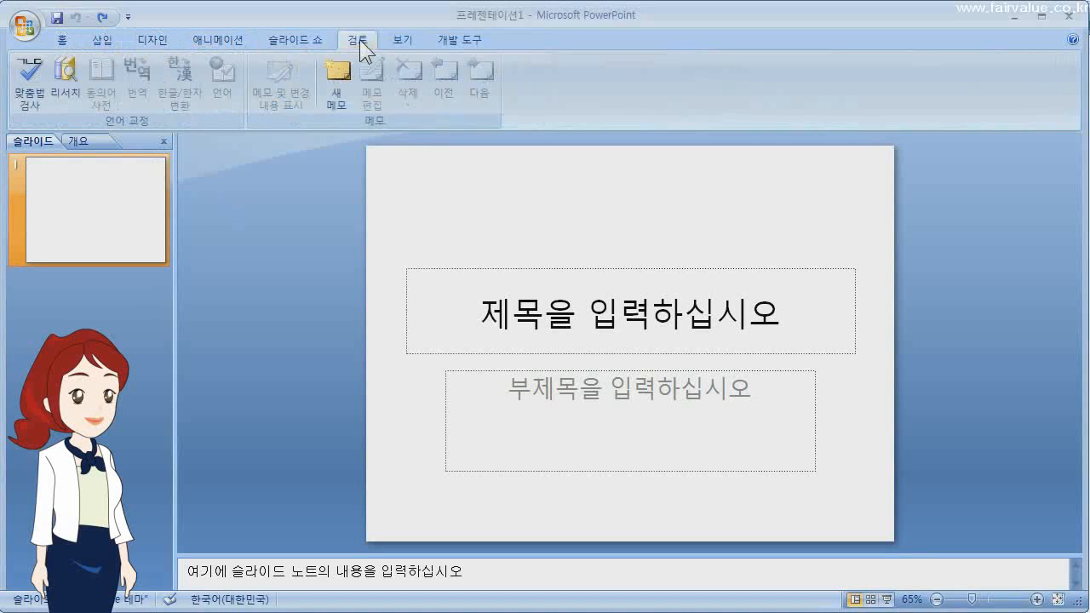
click(405, 40)
click(450, 40)
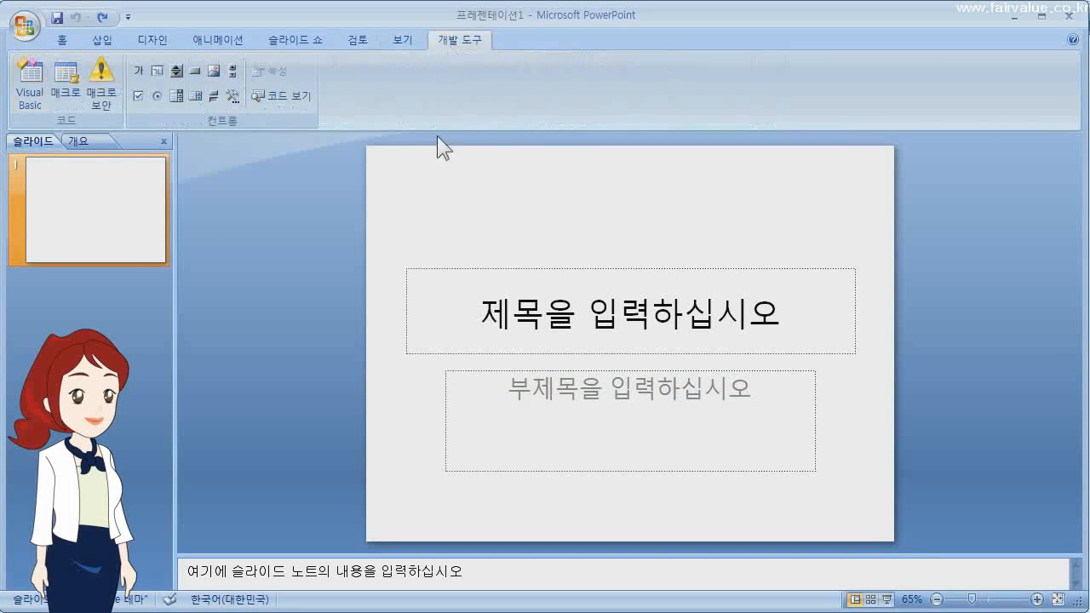
click(67, 41)
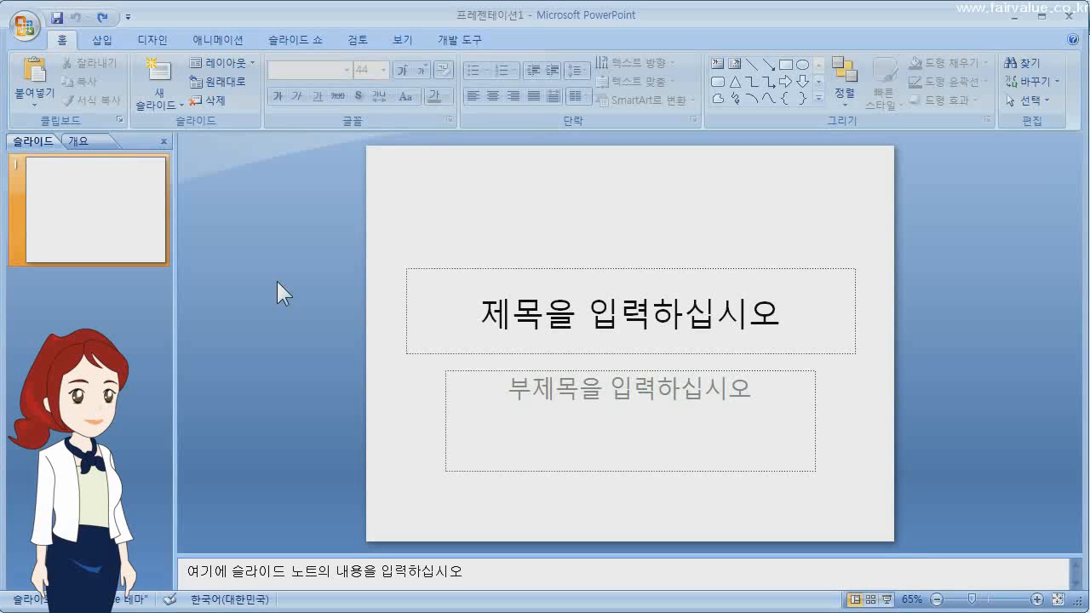
Step: Apply the built-in 열정 theme to the presentation and change its background style to 스타일 1
click(156, 40)
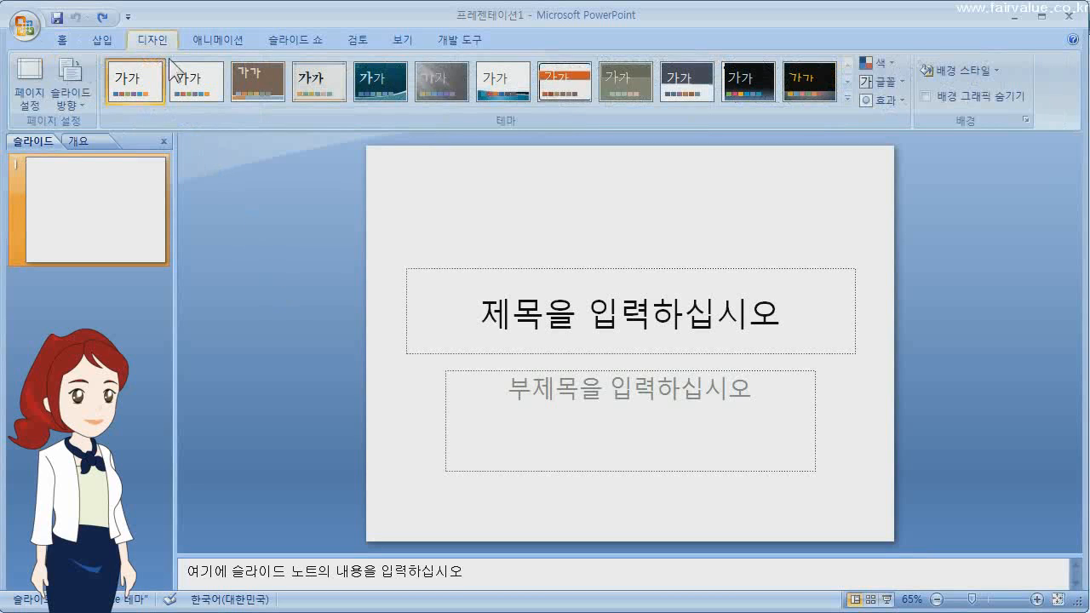
click(847, 96)
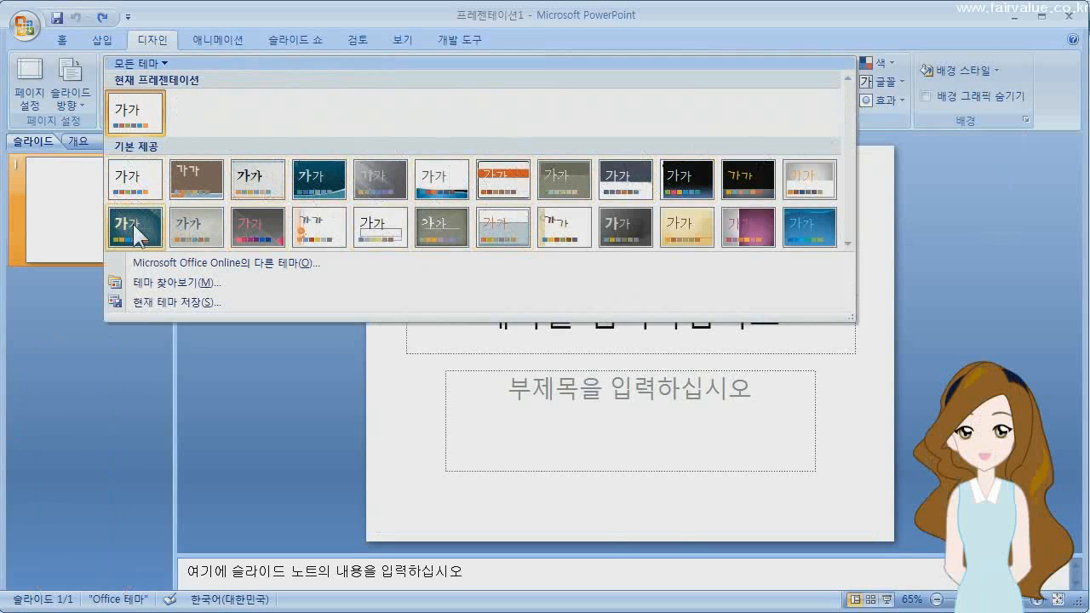
click(248, 225)
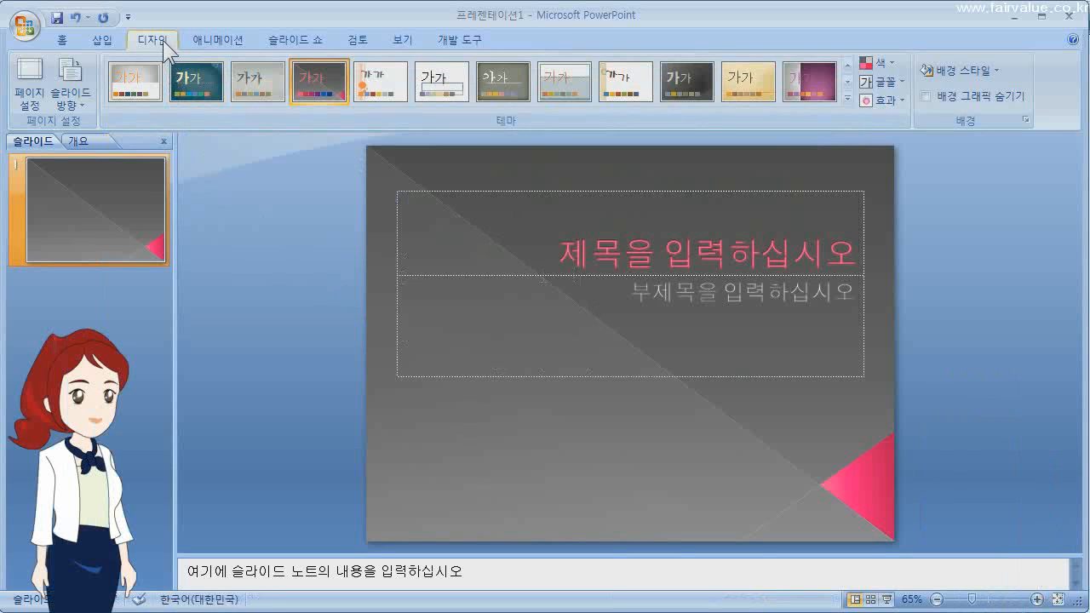
click(966, 72)
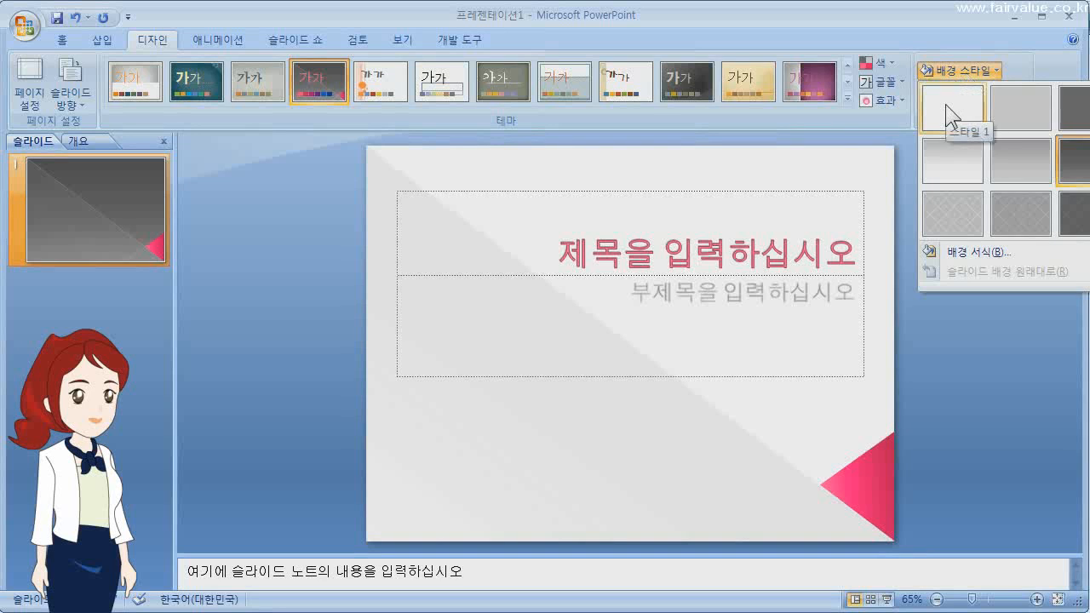
click(946, 105)
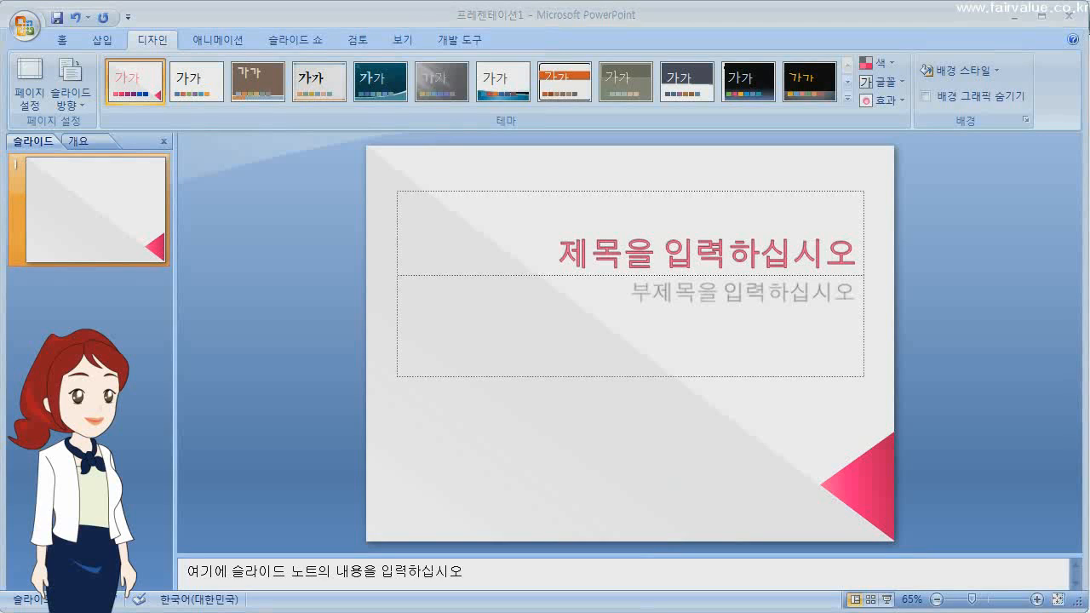
Step: Enter "2014 대박상사 연간영업계획서" as the slide title and "발표" with the presenter's name and job title as the subtitle
click(639, 254)
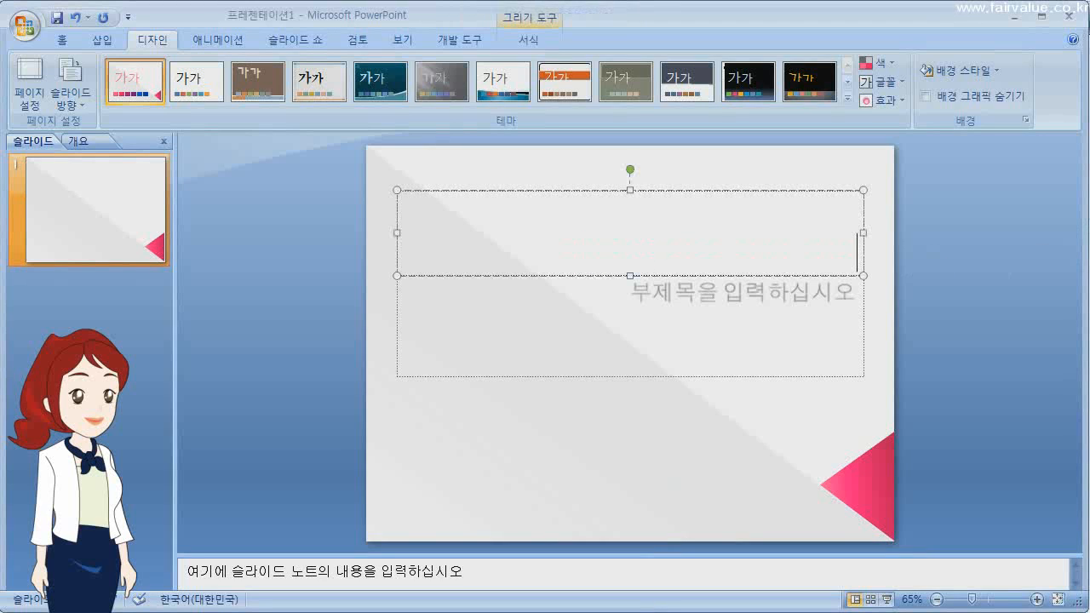
text(2014 대박상사 연간영업계획서)
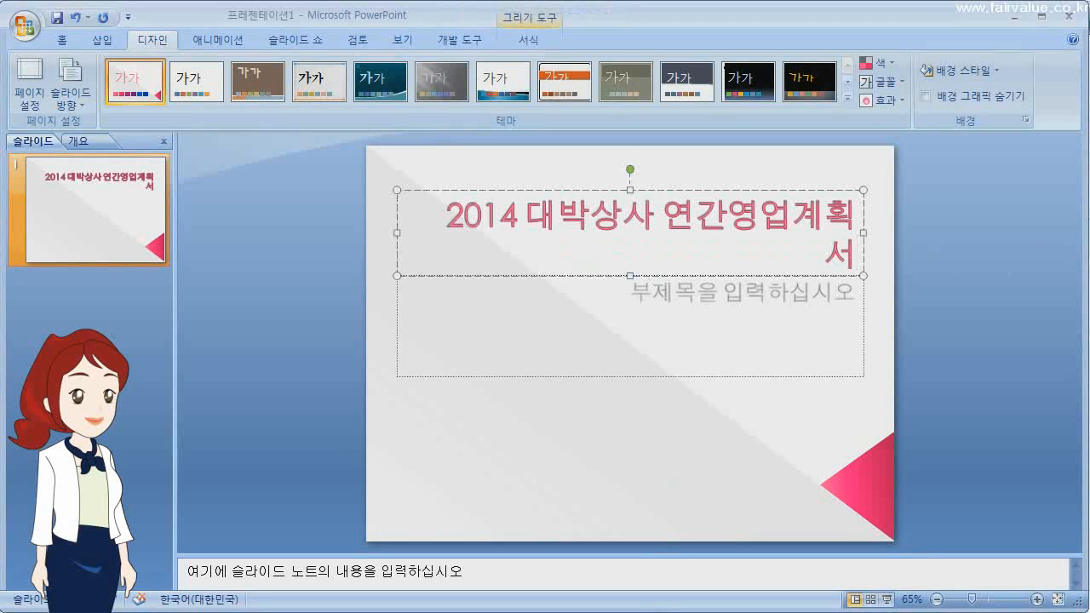
click(656, 294)
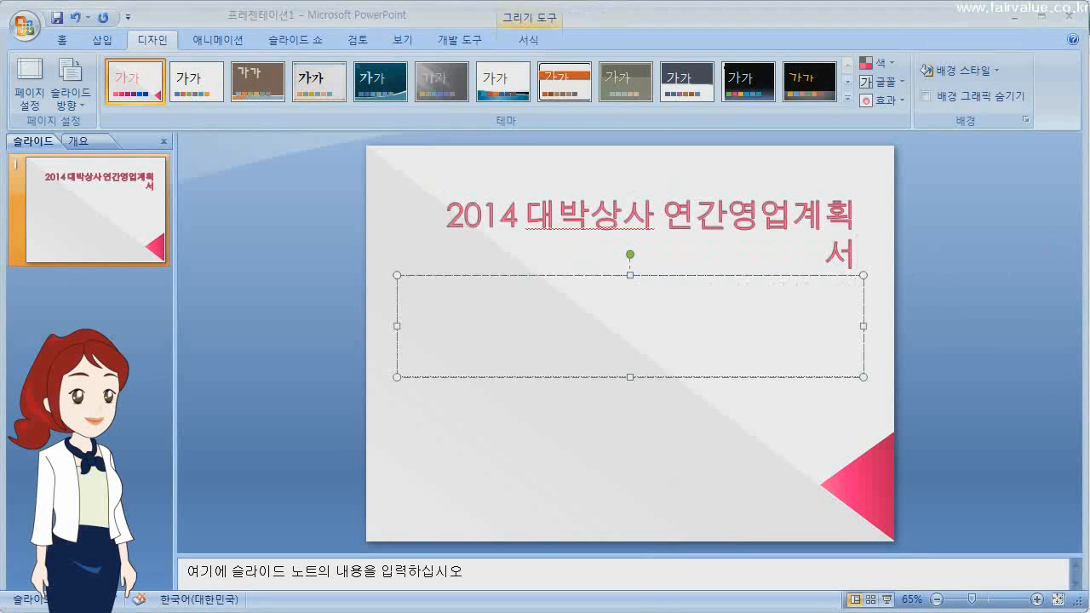
text(발표 마리아 대리)
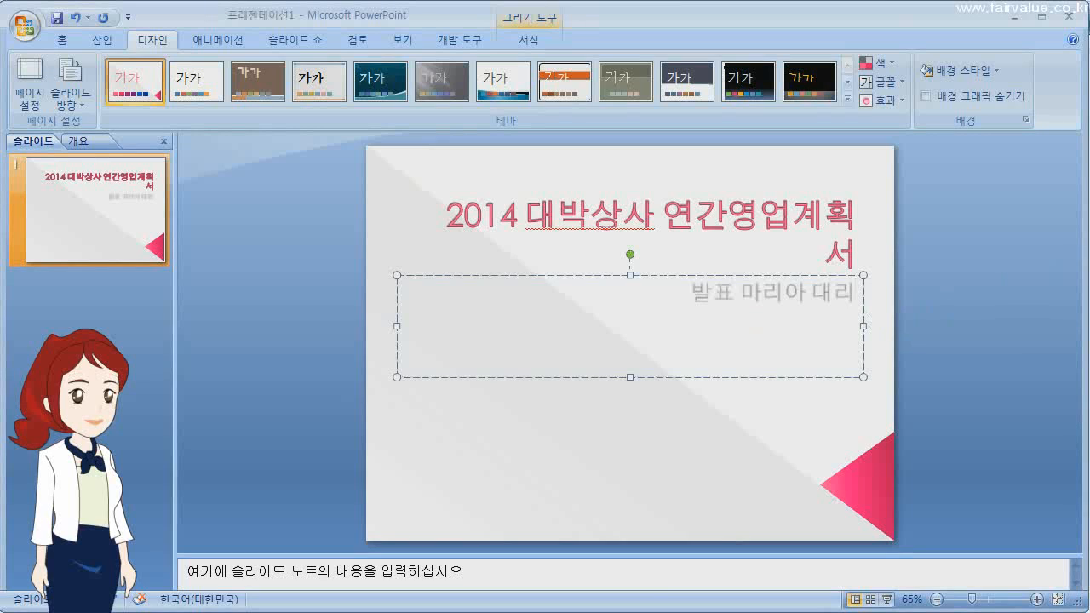
Step: Set the font size of the whole title box on the cover slide to 40
click(823, 253)
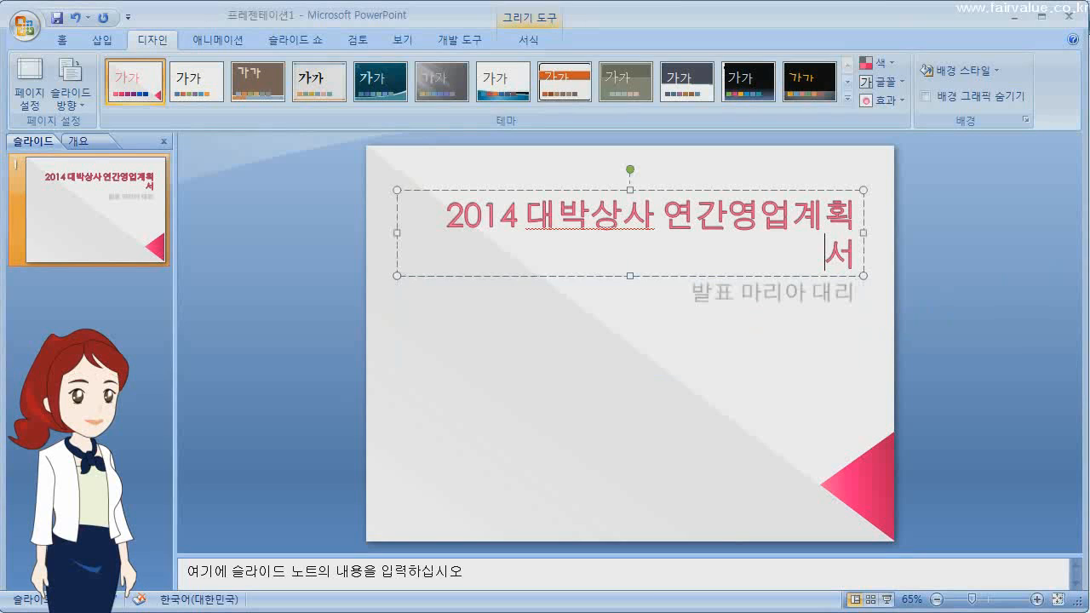
click(619, 192)
click(66, 39)
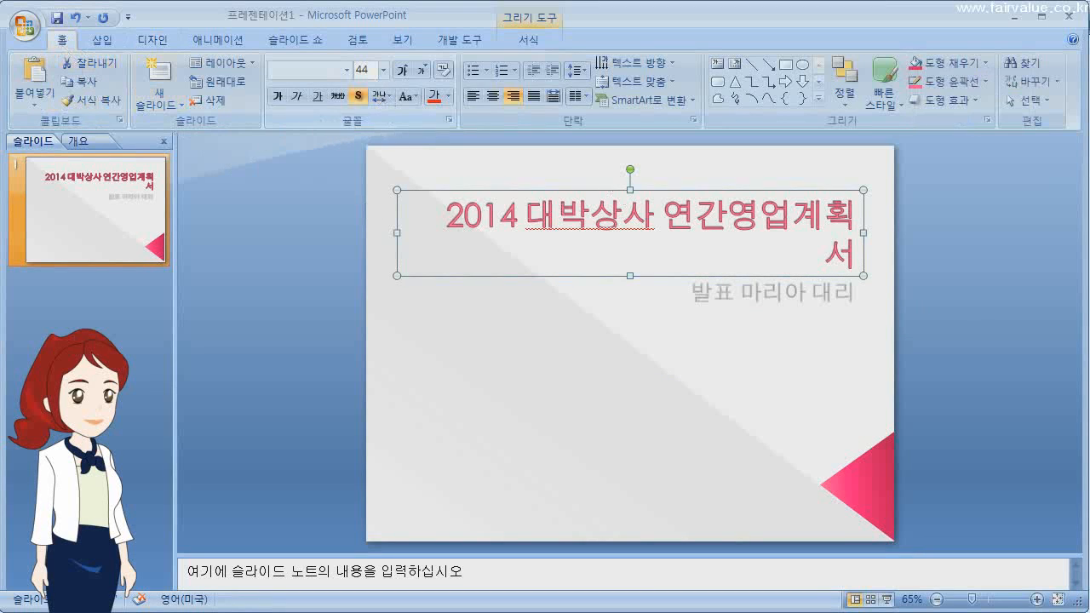
click(362, 69)
text(40)
key(Return)
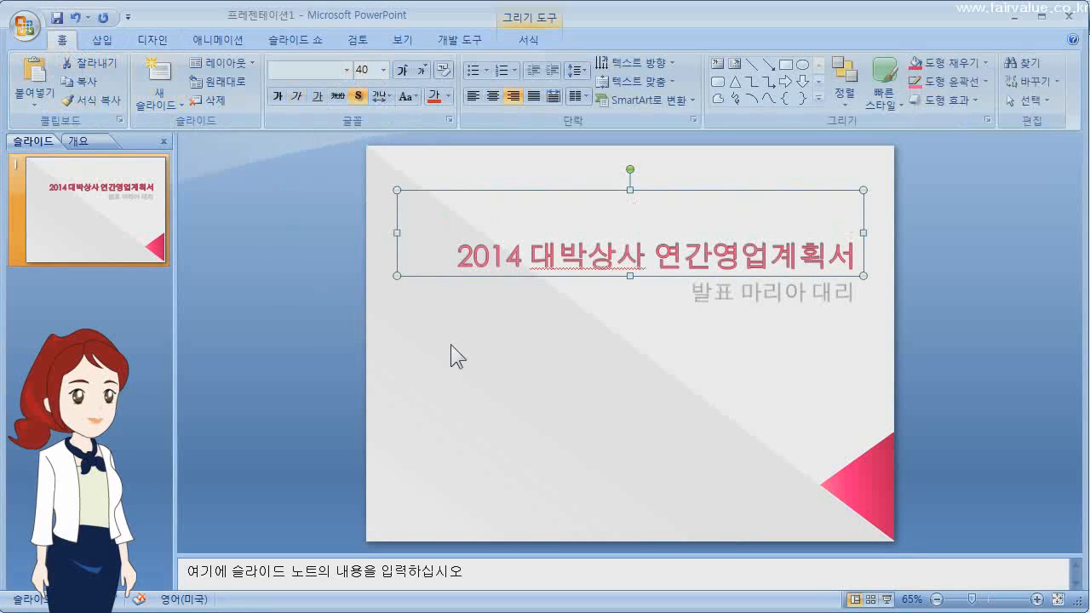
click(694, 338)
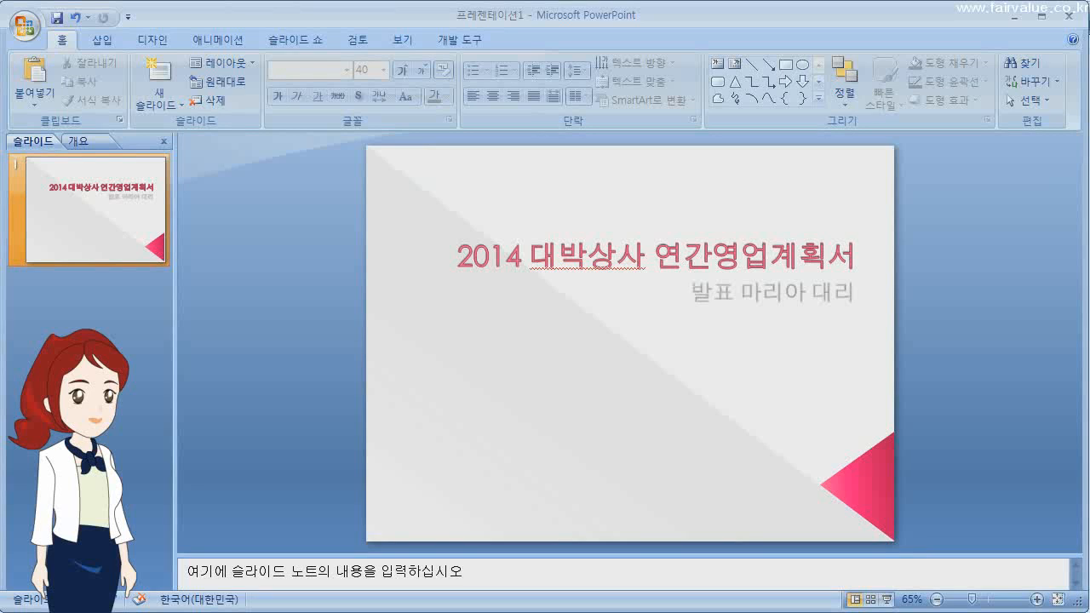
Step: Move the presenter line down within the subtitle box by inserting two line breaks before it
click(692, 292)
key(Return)
key(Return)
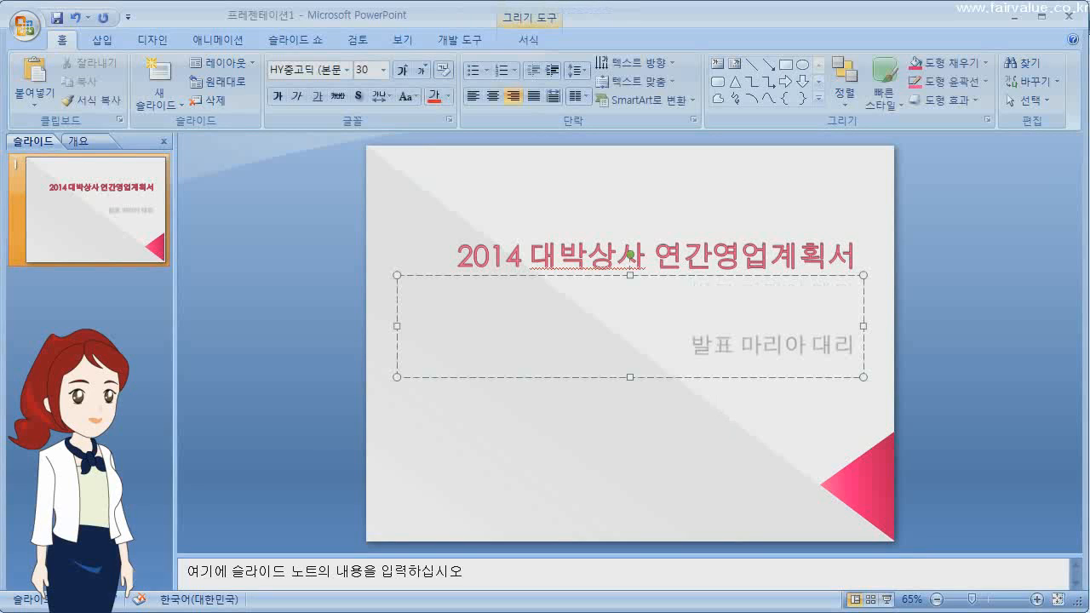
click(580, 439)
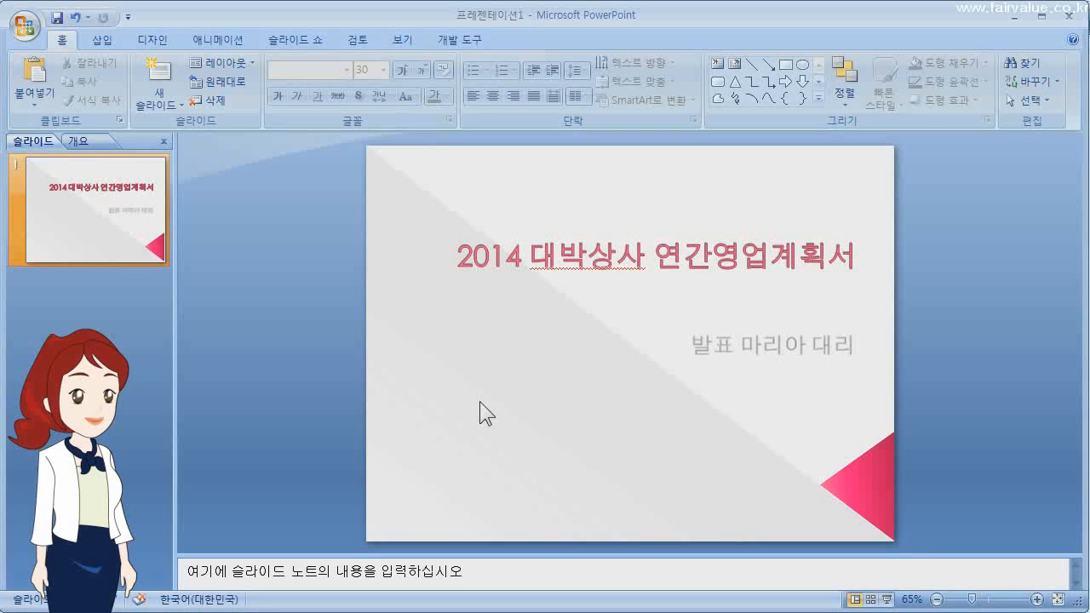
click(82, 224)
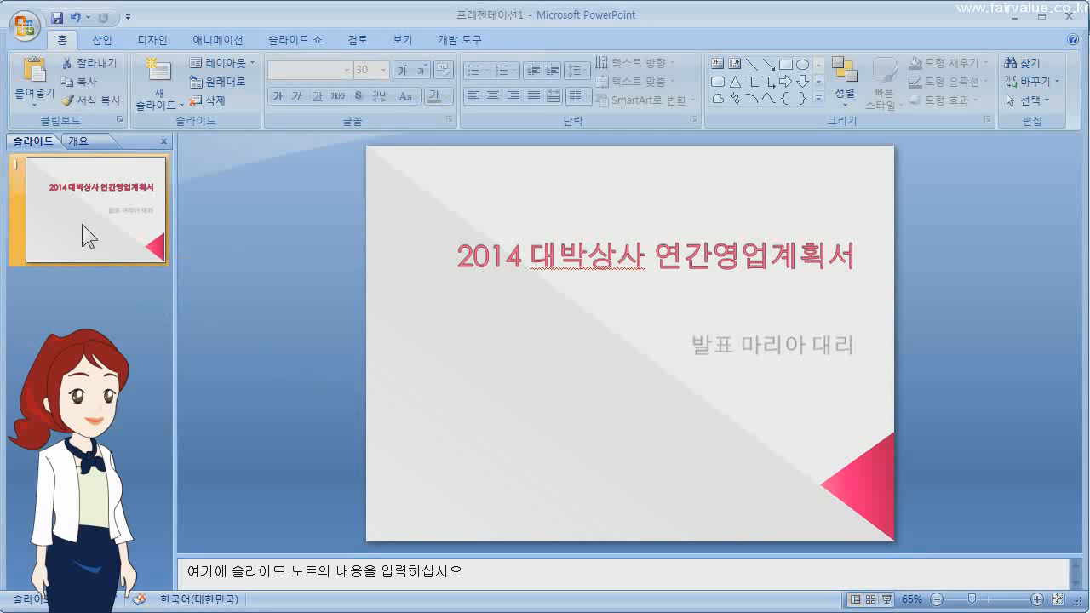
key(Return)
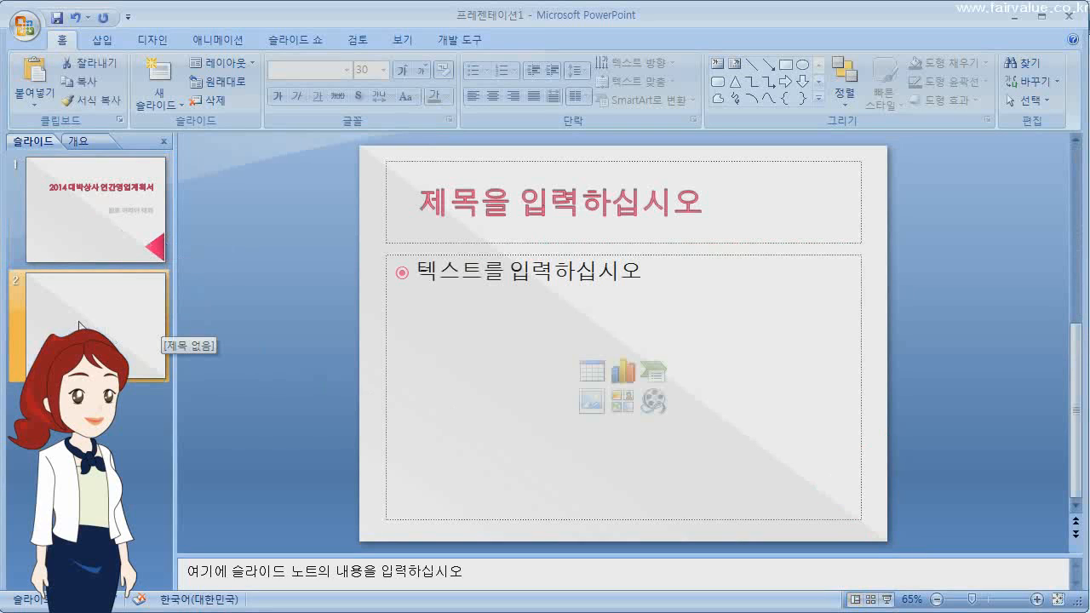
key(Delete)
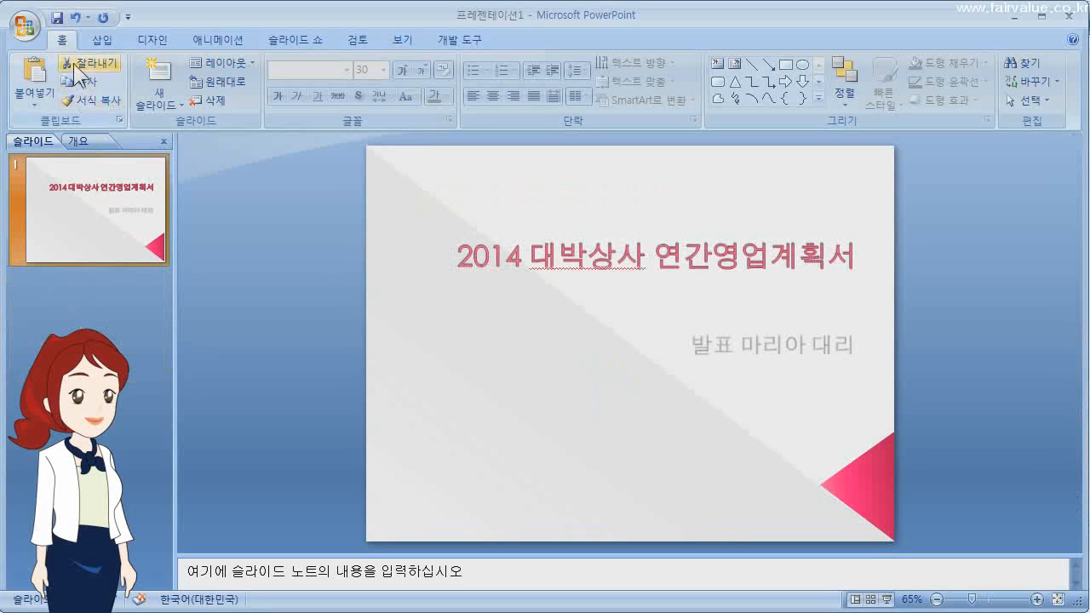
Step: Add a second slide with the 제목만 layout and enter "목차" as its title
click(160, 98)
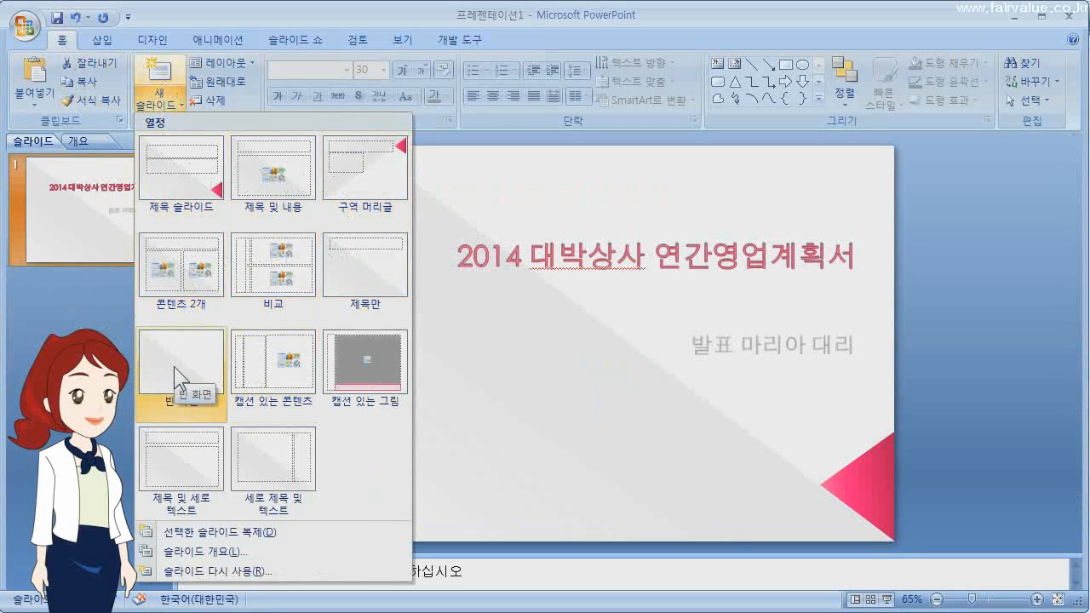
click(360, 267)
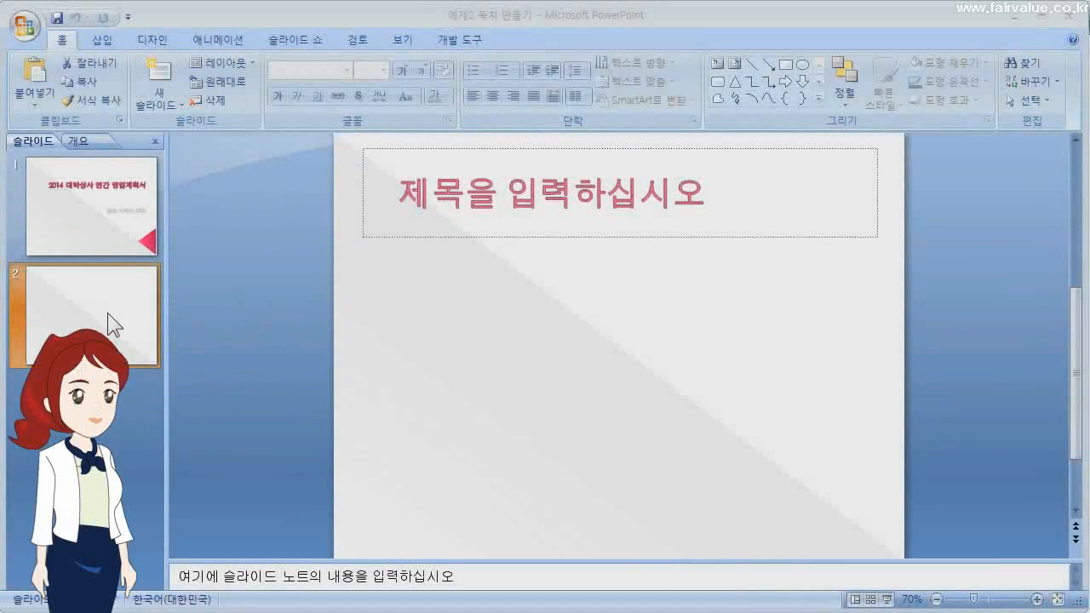
click(435, 207)
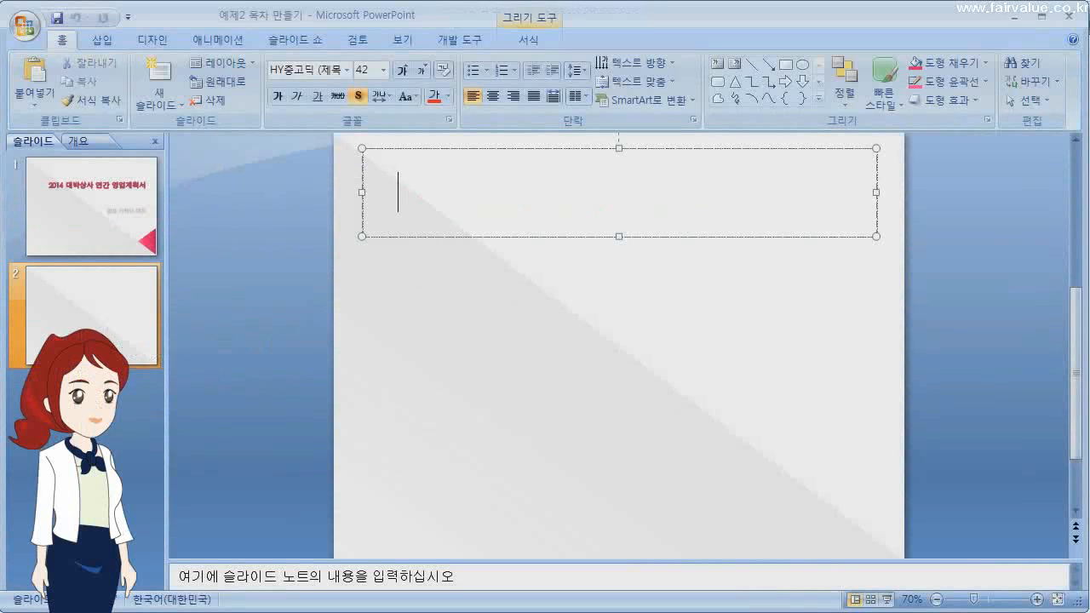
text(목차)
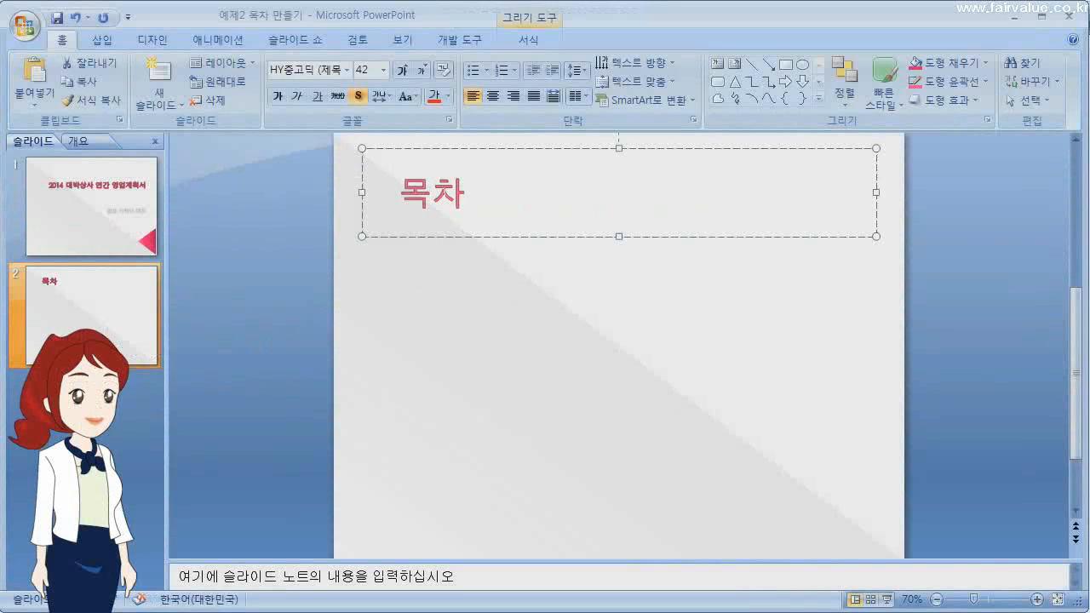
click(449, 313)
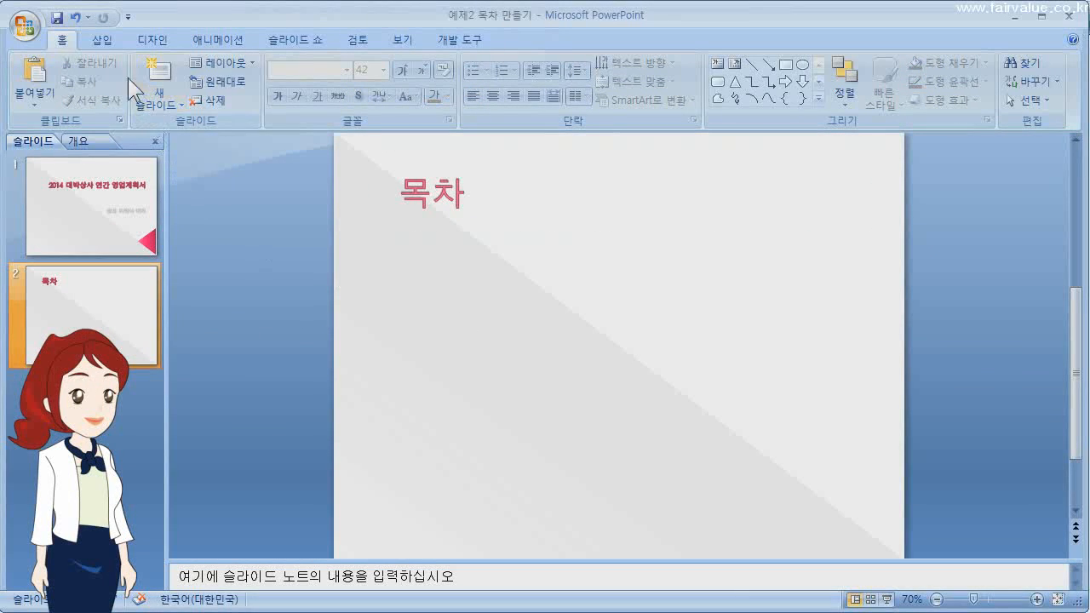
Step: Insert a horizontal text box below the 목차 title, enter "매출분석" in it, and select the whole box
click(104, 39)
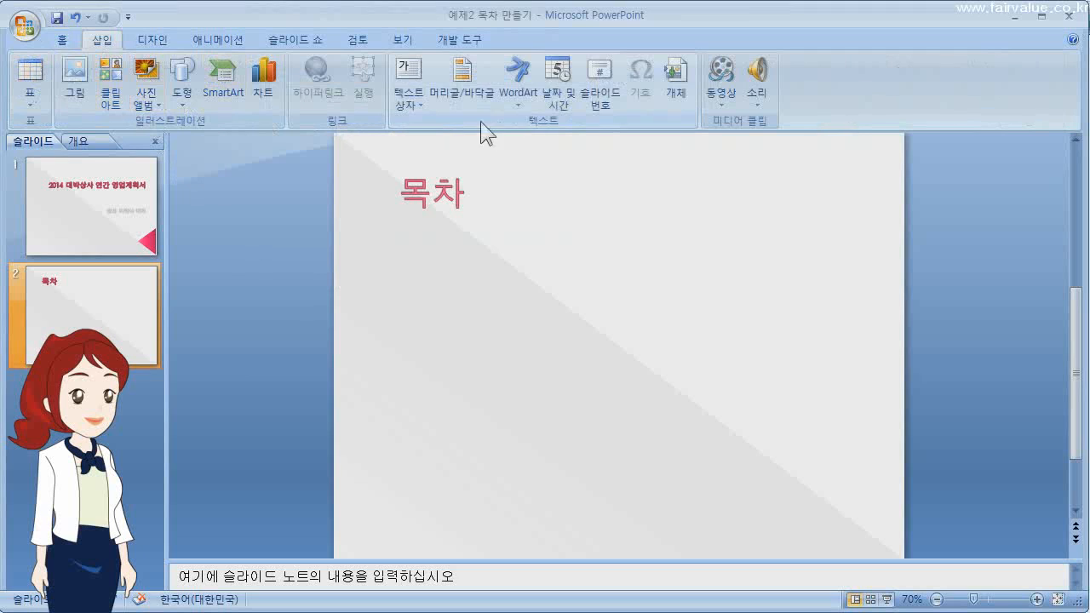
click(405, 105)
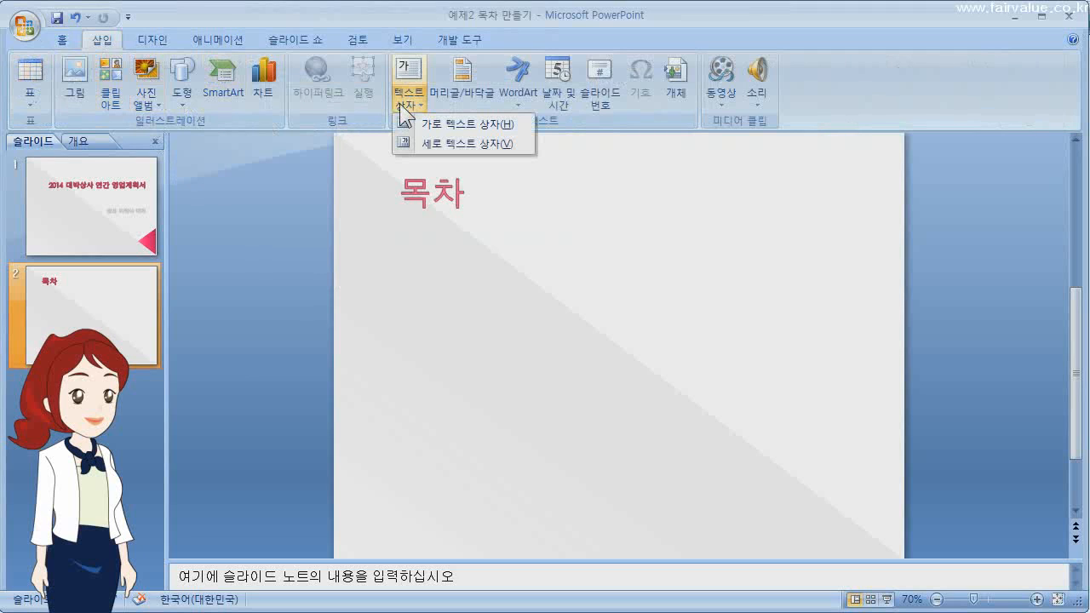
click(452, 125)
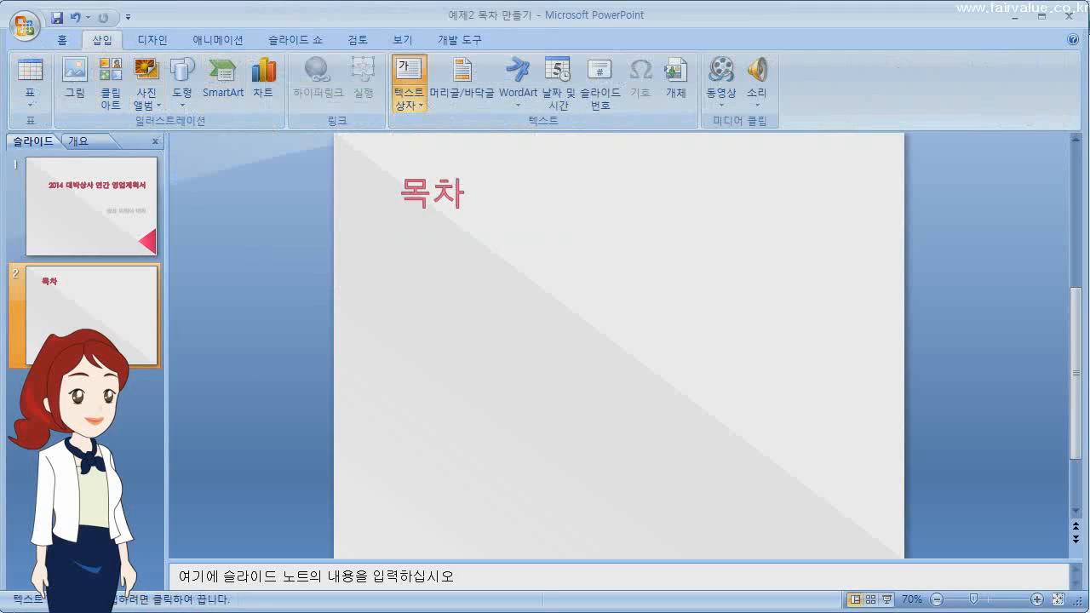
click(387, 266)
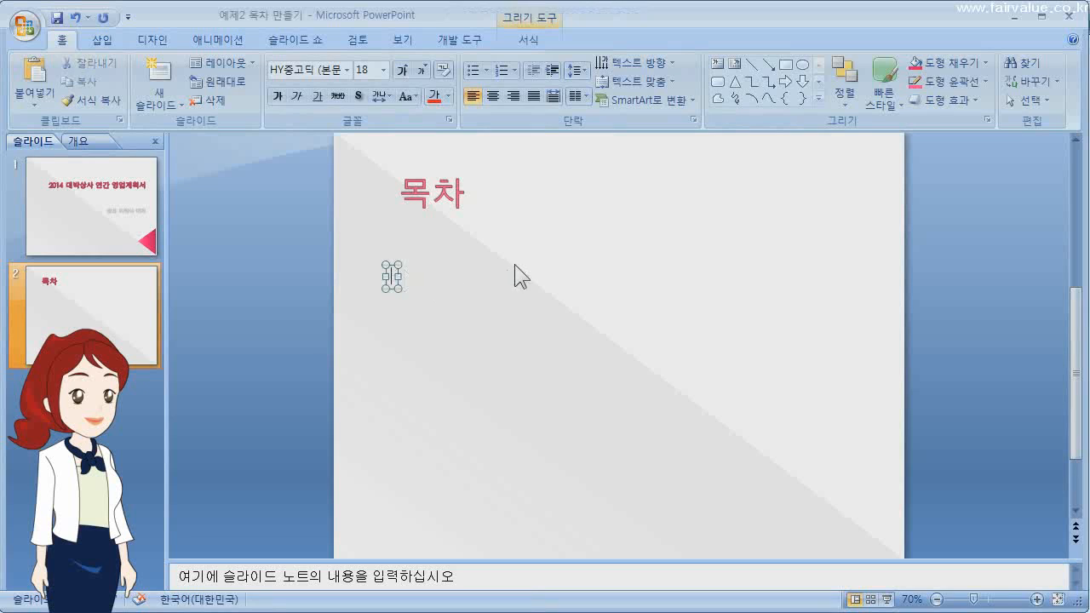
text(매출부)
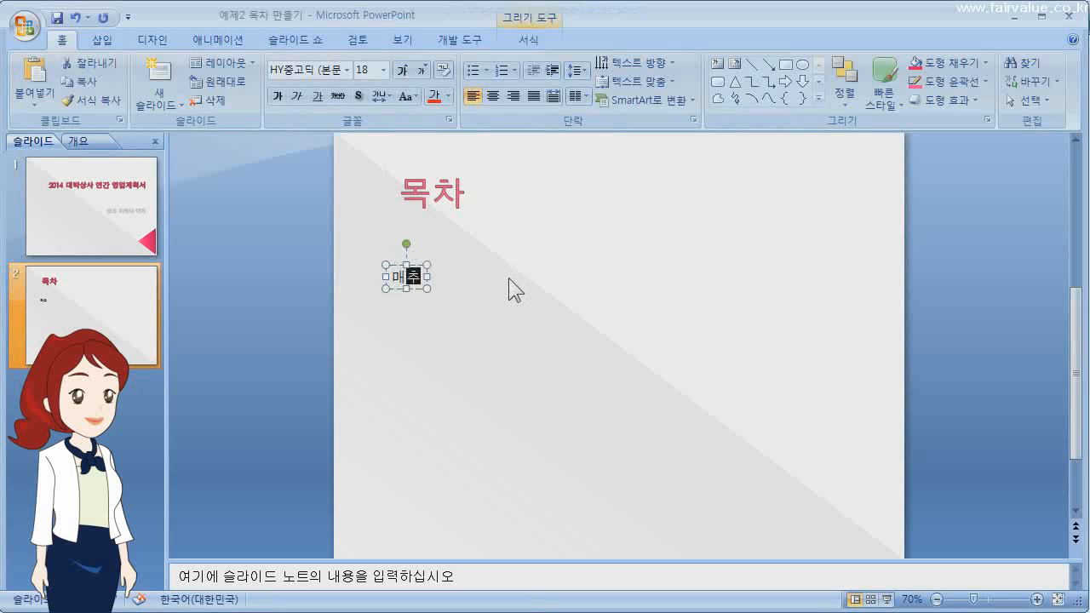
text(분석)
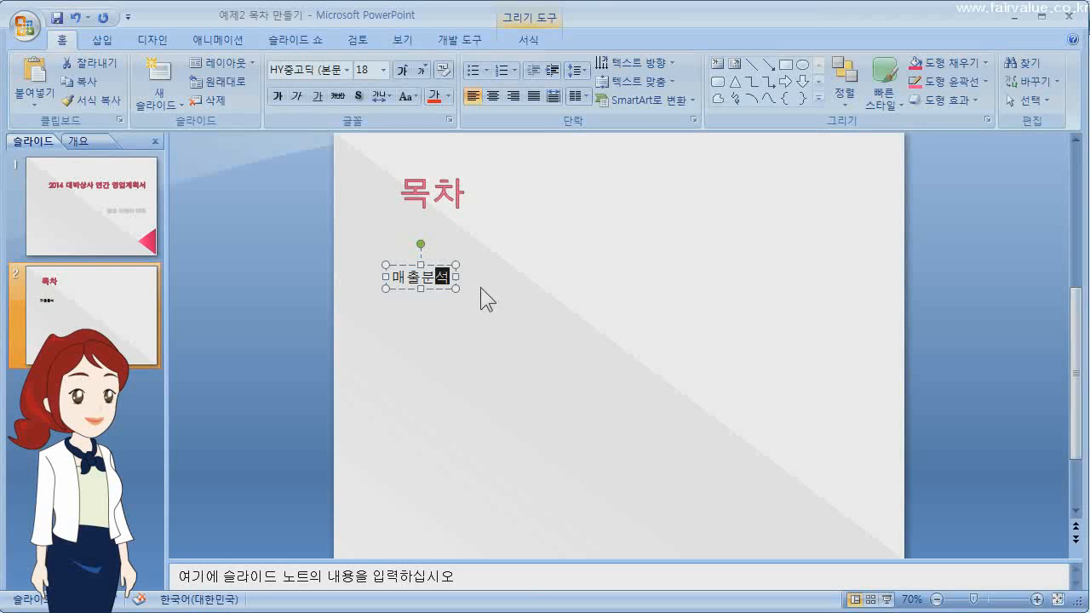
click(410, 264)
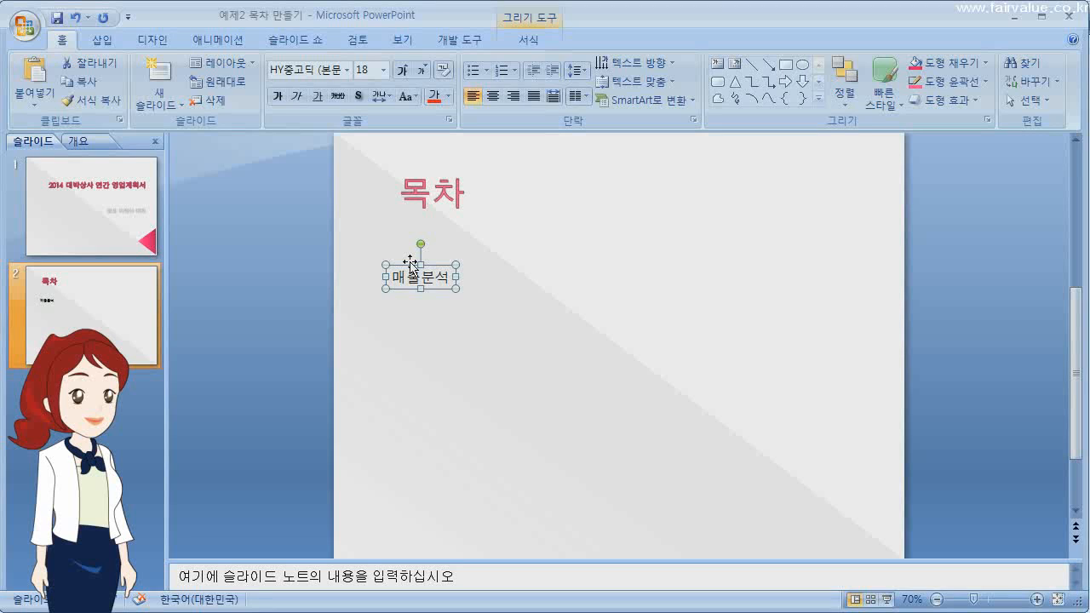
Step: Add three copies of the 매출분석 text box below it, reading "현재 시장환경 분석", "2013년 대박상사 경영전략 현황" and "신규사업 진출 제안서"
key(ctrl+d)
key(ctrl+d)
key(ctrl+d)
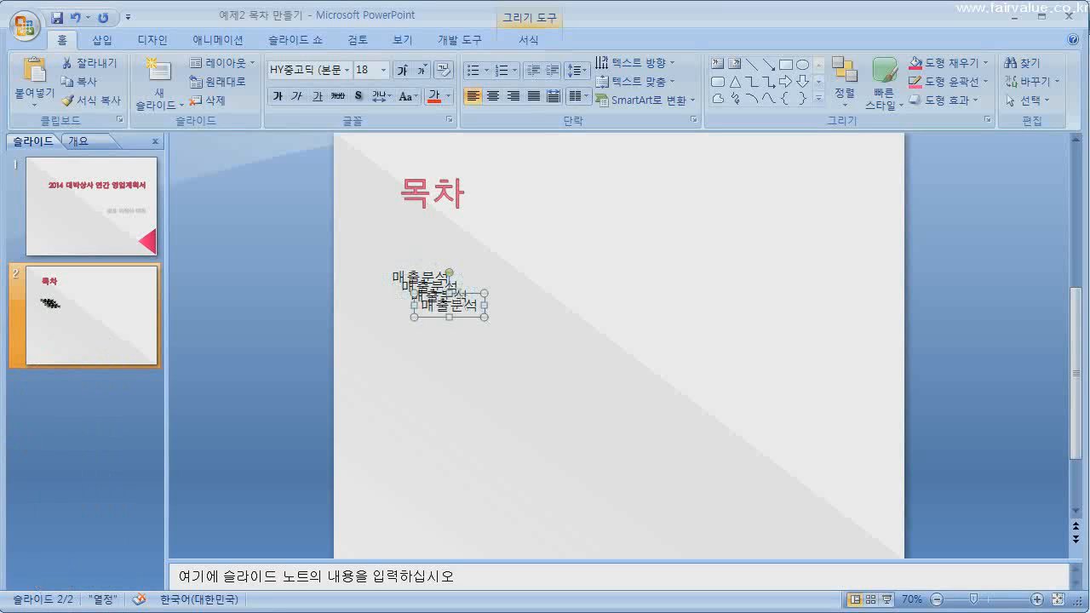
drag(449, 304, 431, 382)
click(430, 275)
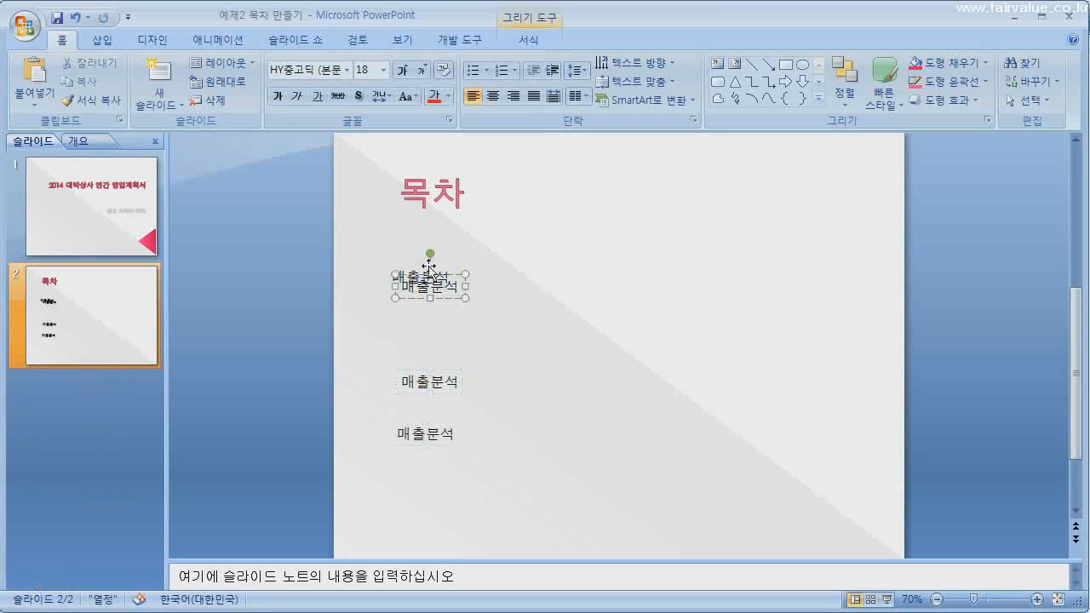
drag(429, 267, 426, 318)
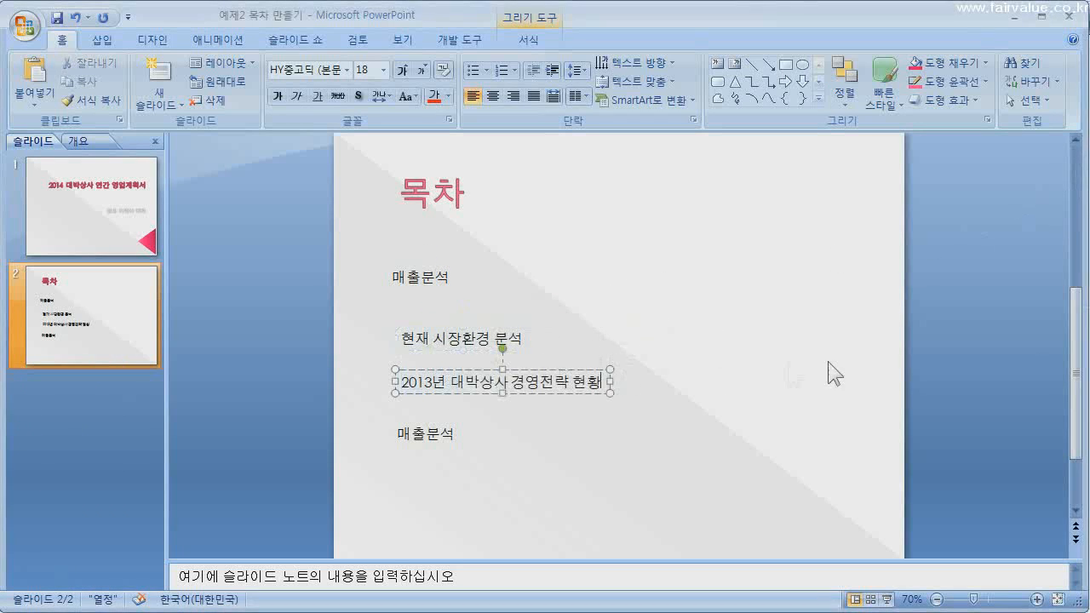
click(397, 439)
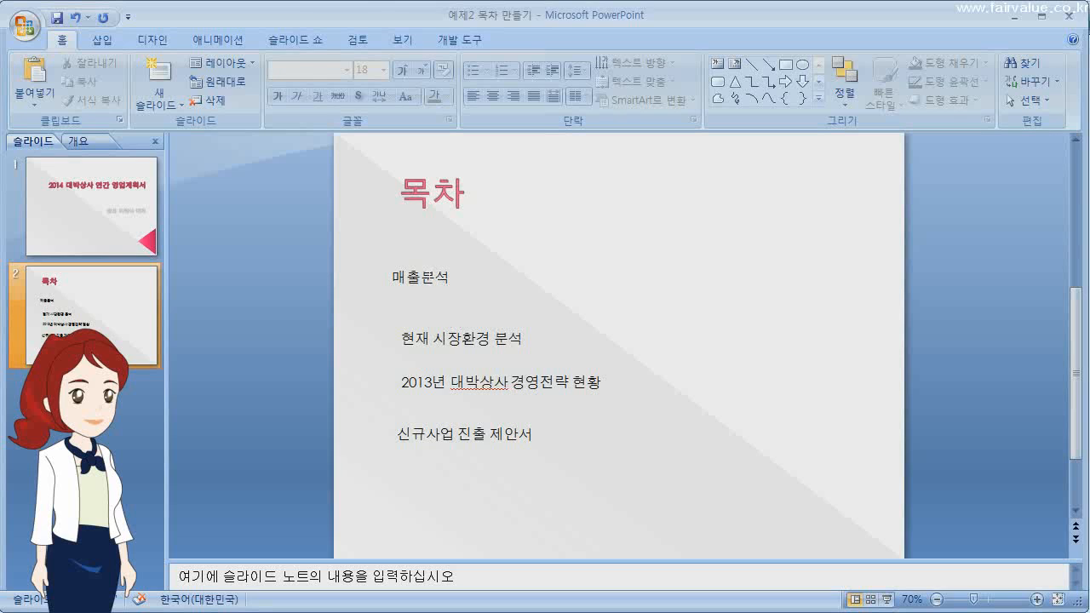
Step: Select all four contents text boxes and align them by their left edges
click(429, 277)
shift+click(511, 341)
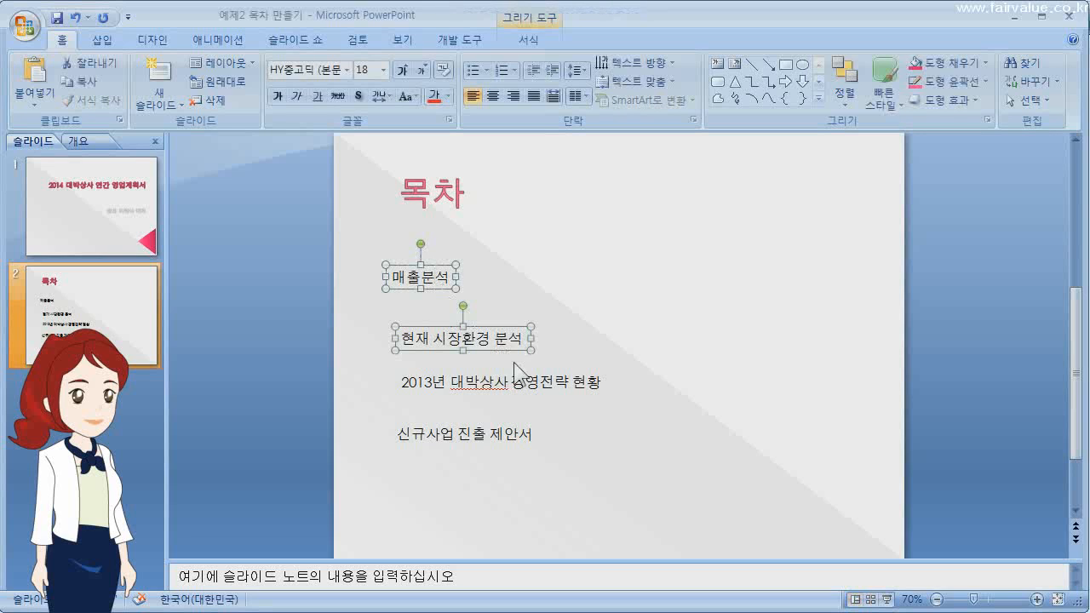
shift+click(518, 383)
shift+click(500, 436)
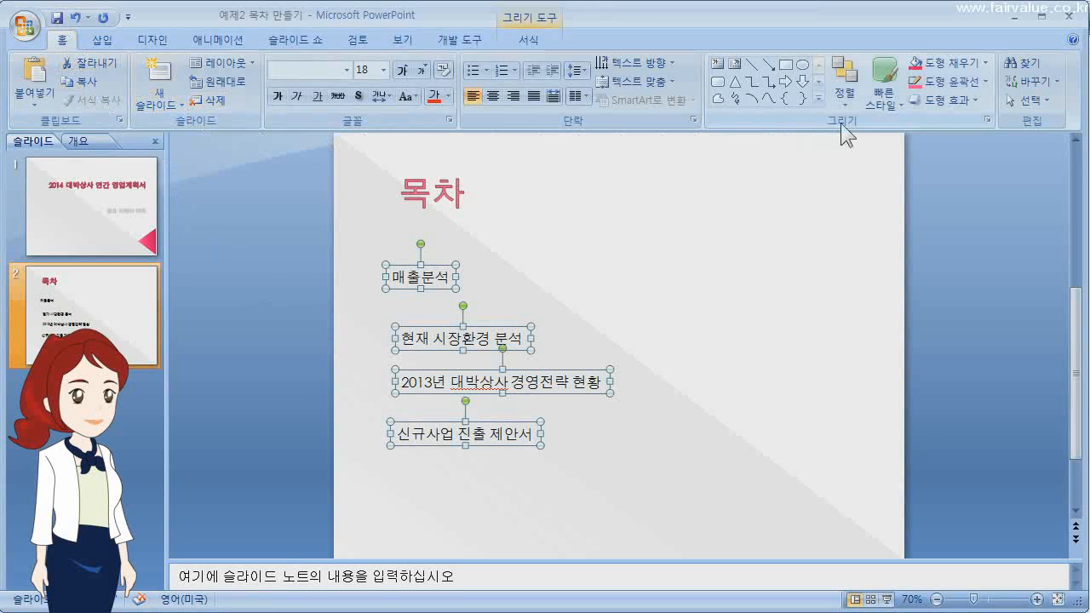
click(846, 94)
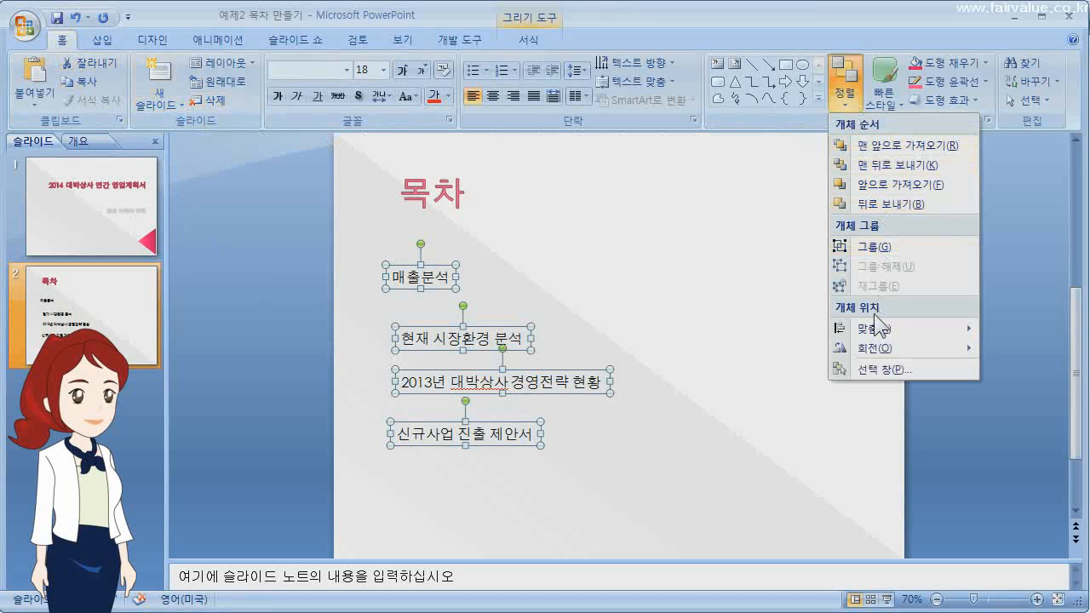
mouse_move(877, 330)
click(1020, 330)
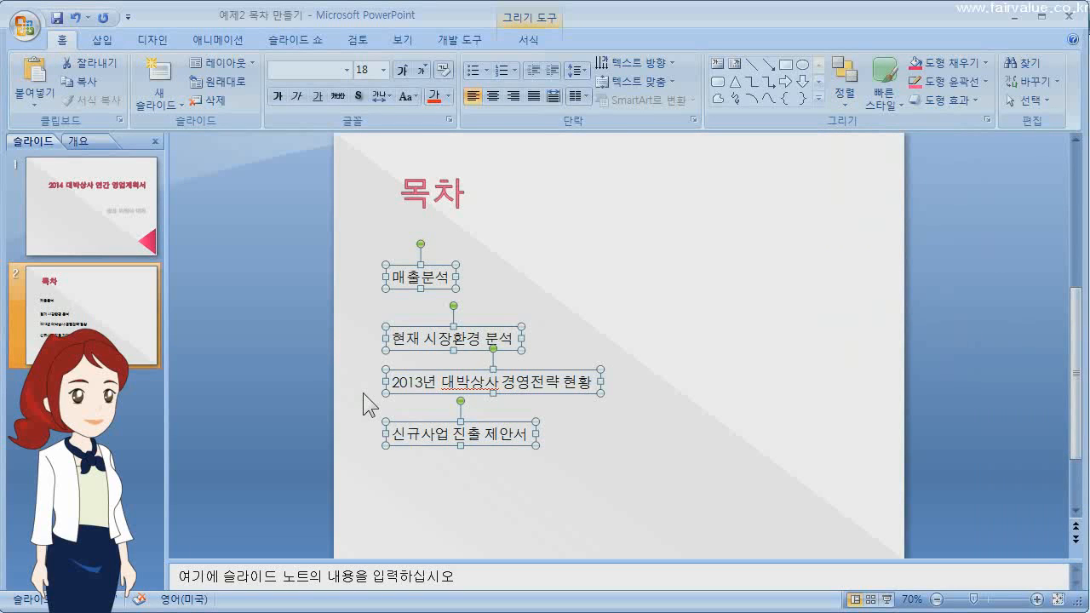
Step: Distribute the four contents text boxes with equal vertical spacing and deselect them
click(855, 101)
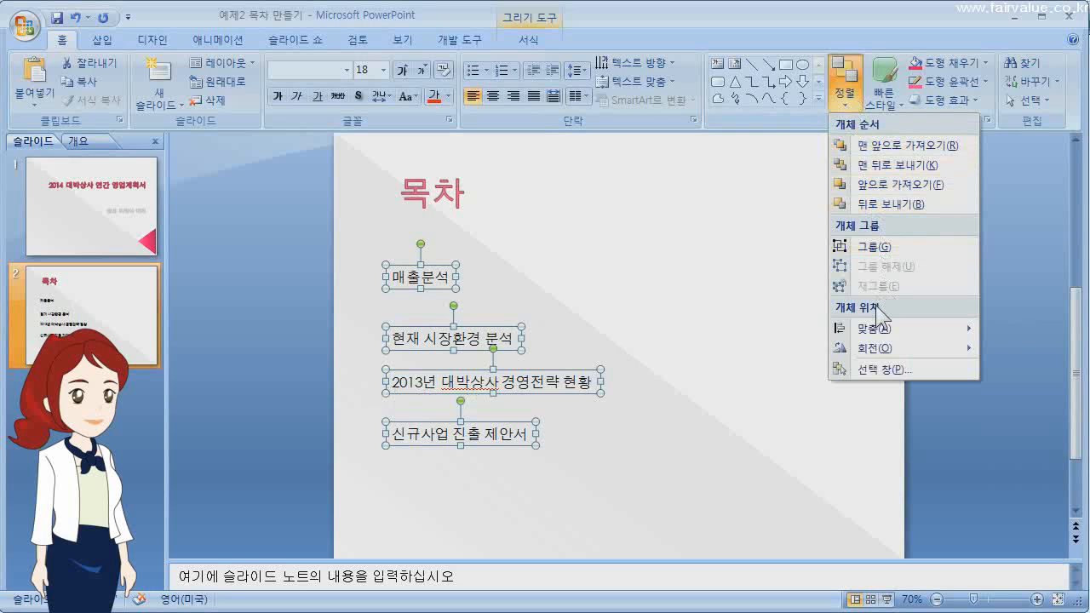
mouse_move(879, 334)
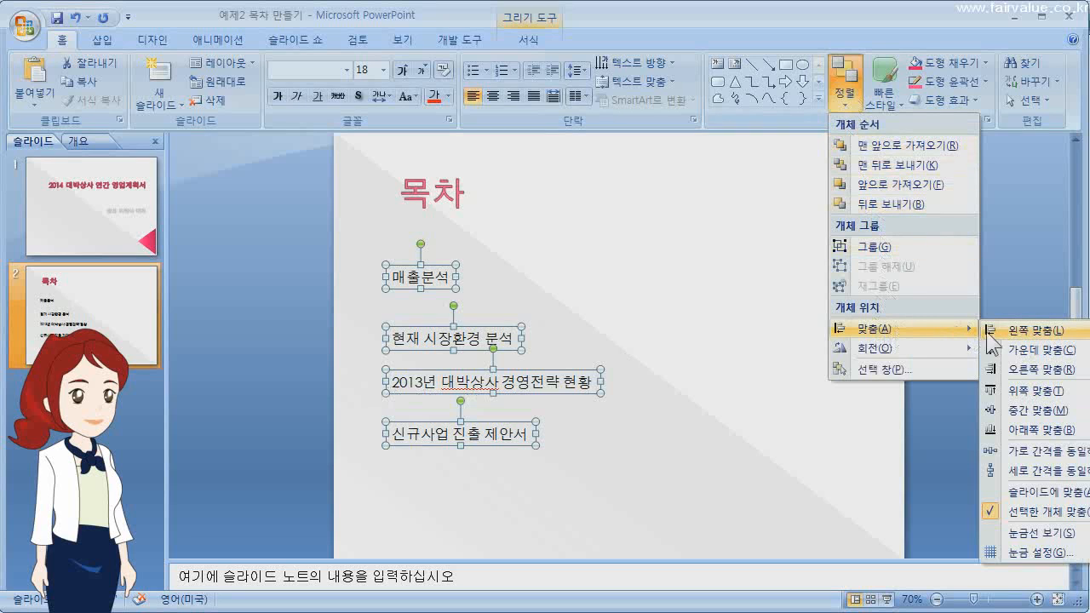
click(1055, 471)
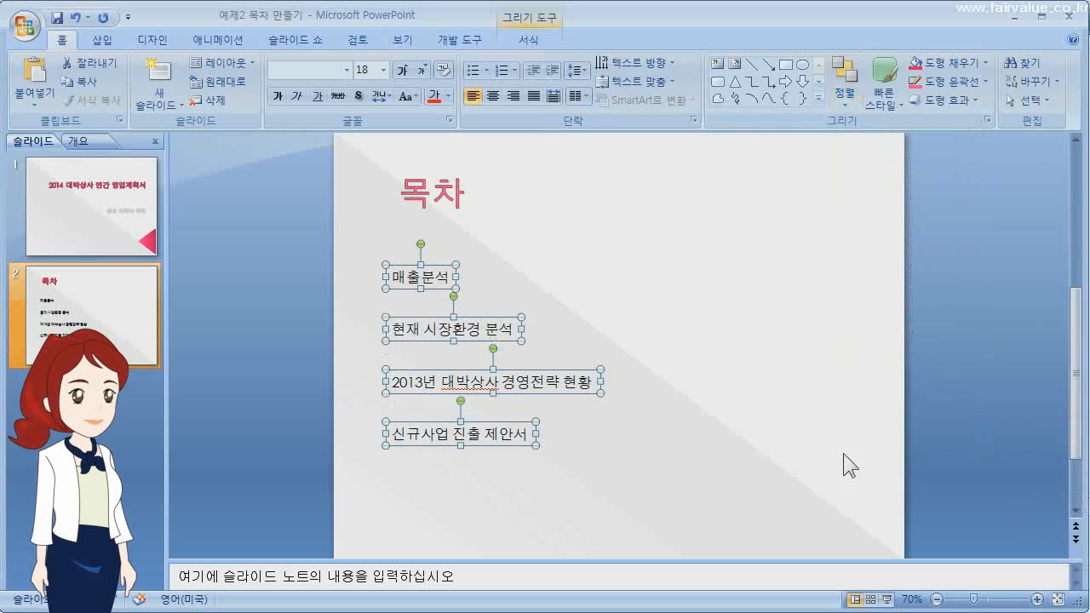
click(558, 478)
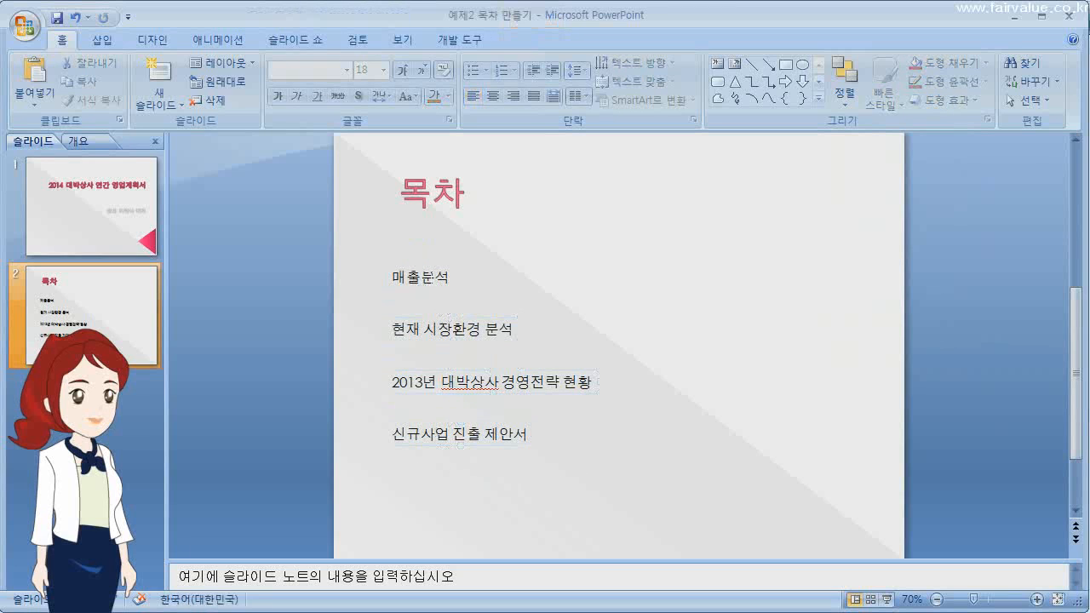
Step: Nudge all four contents text boxes together slightly to the right so they line up under the 목차 title
click(432, 277)
shift+click(461, 330)
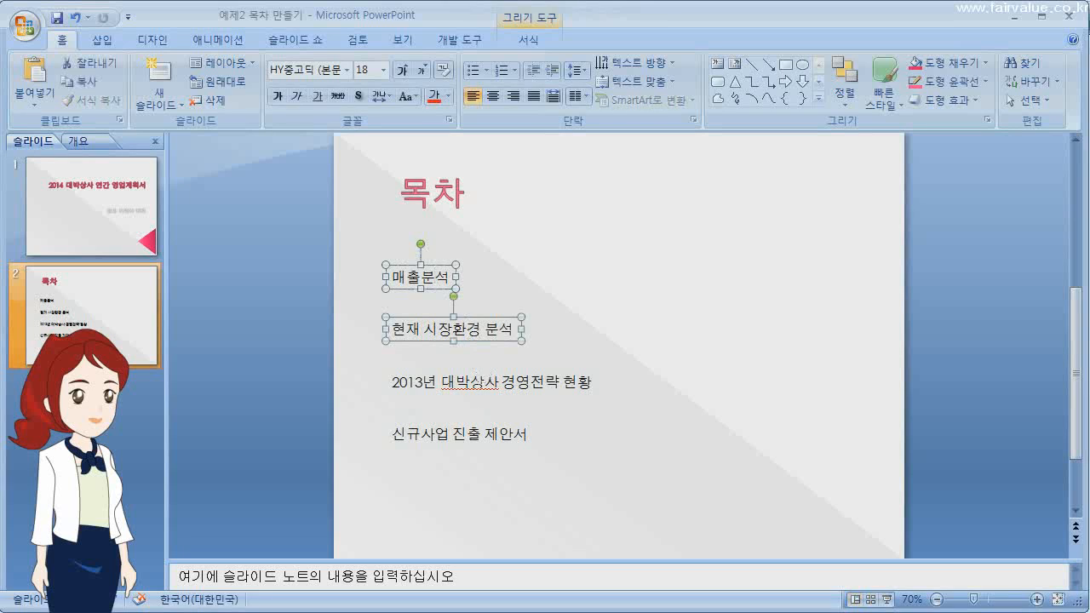
shift+click(480, 381)
shift+click(474, 433)
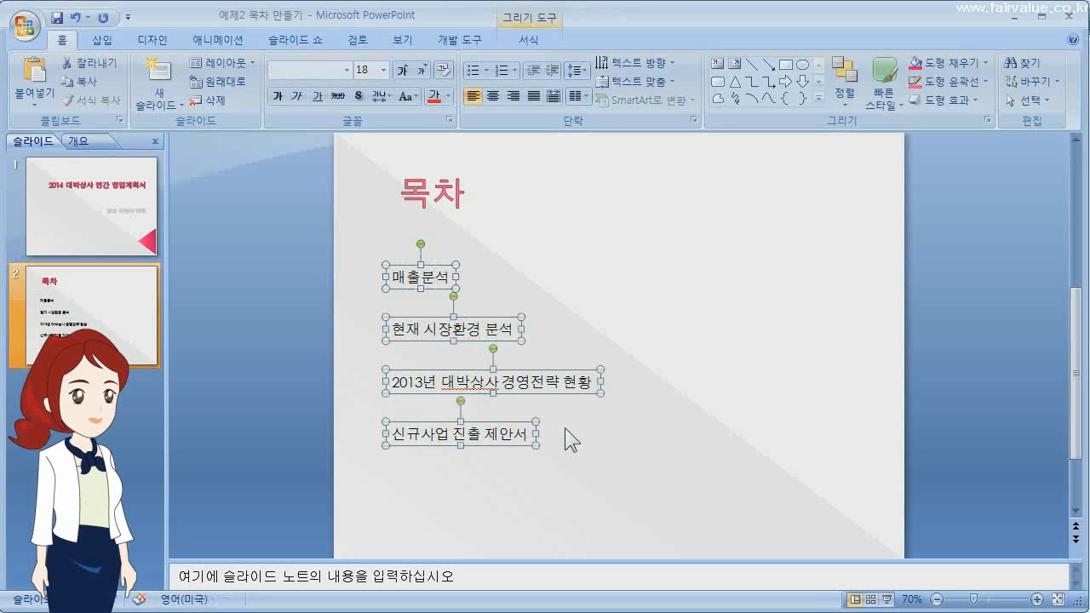
key(Right)
key(Right)
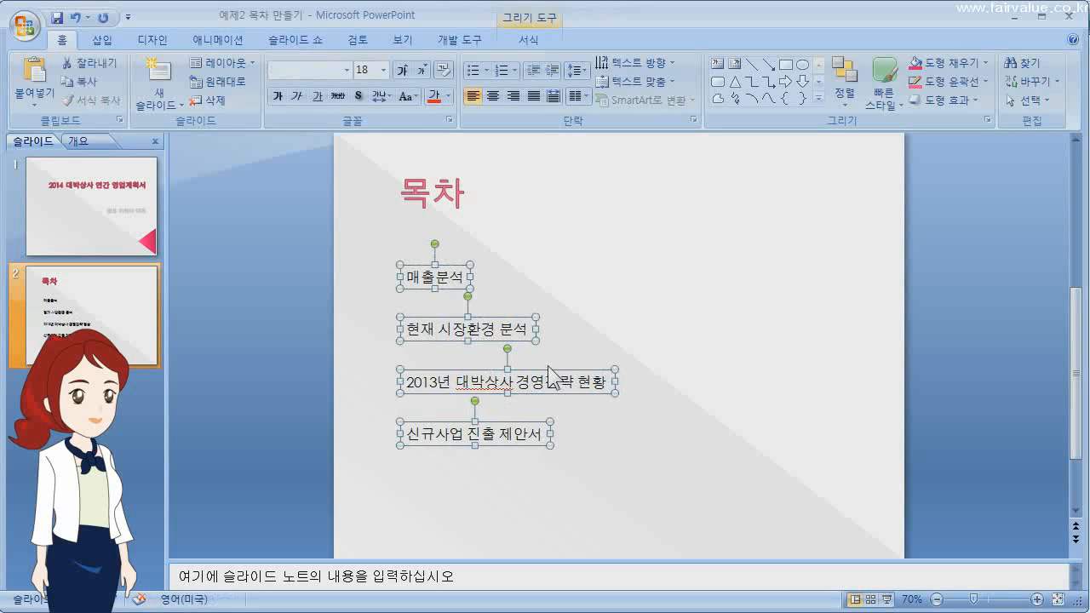
key(Right)
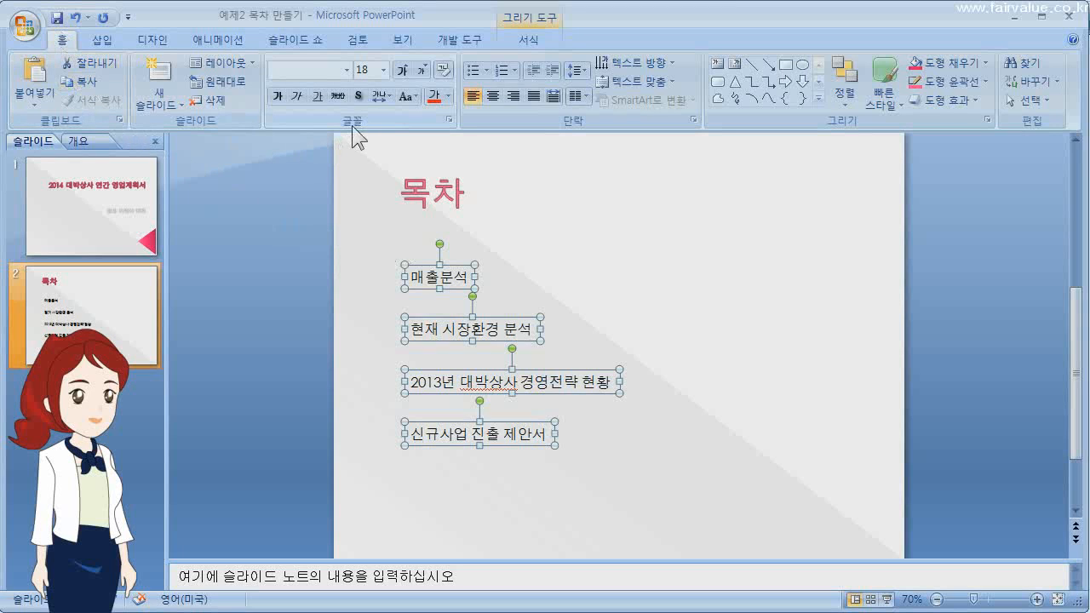
Step: Set the font of the four contents text boxes to HY중고딕 (본문) at size 24
click(347, 71)
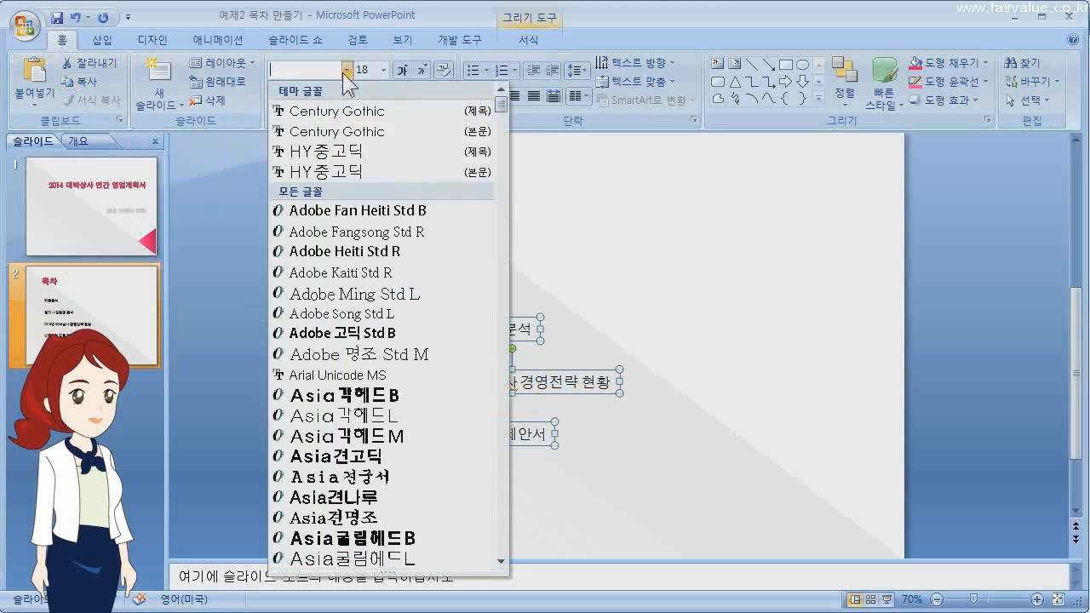
click(348, 173)
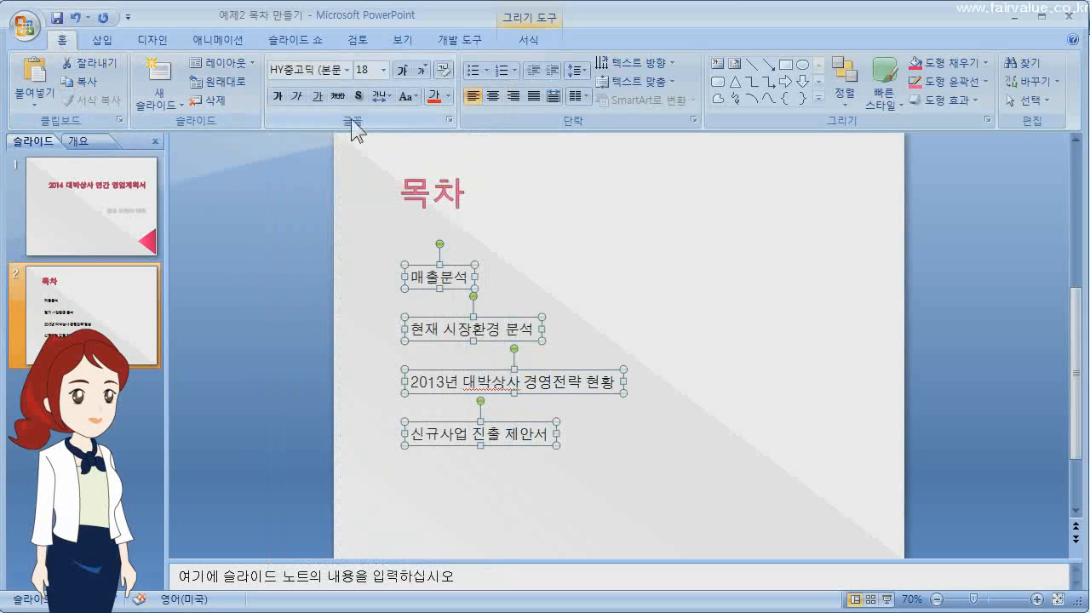
text(24)
key(Return)
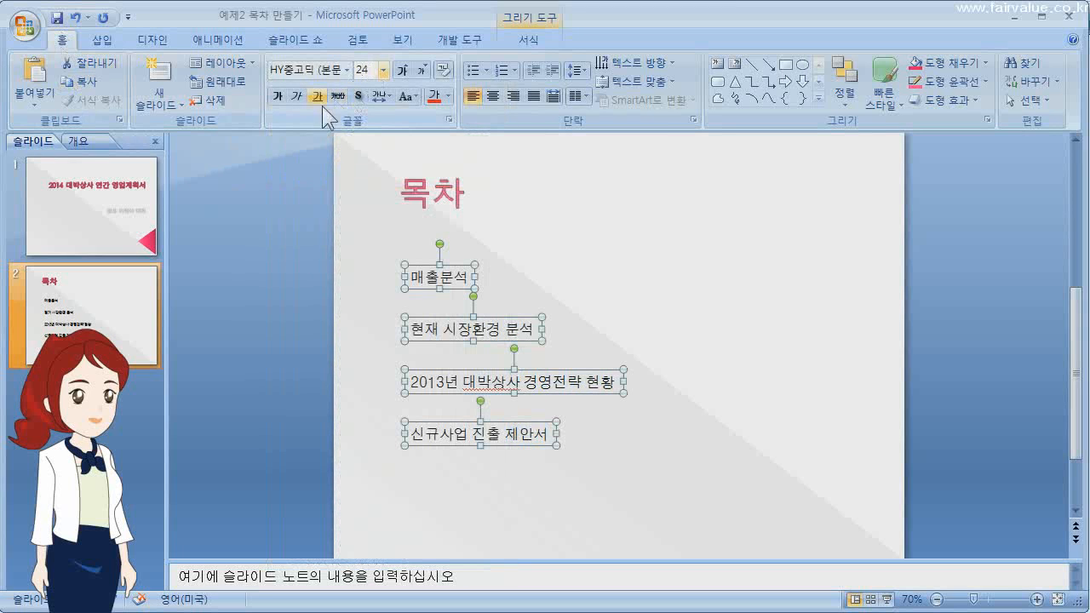
Step: Make the text of the four contents boxes bold and dark gray from the theme colors
click(277, 96)
click(448, 96)
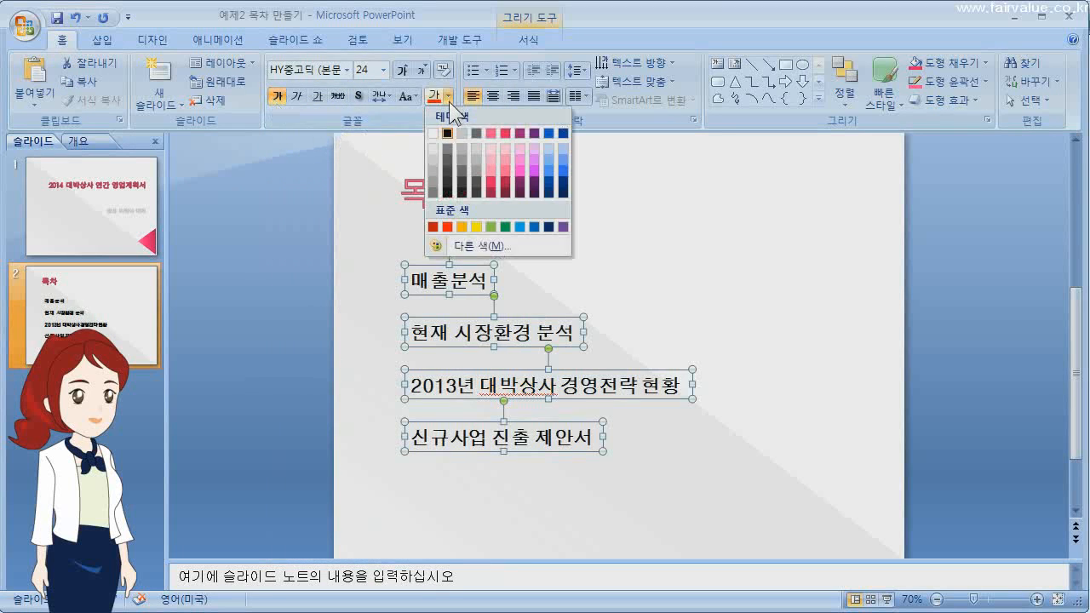
click(444, 155)
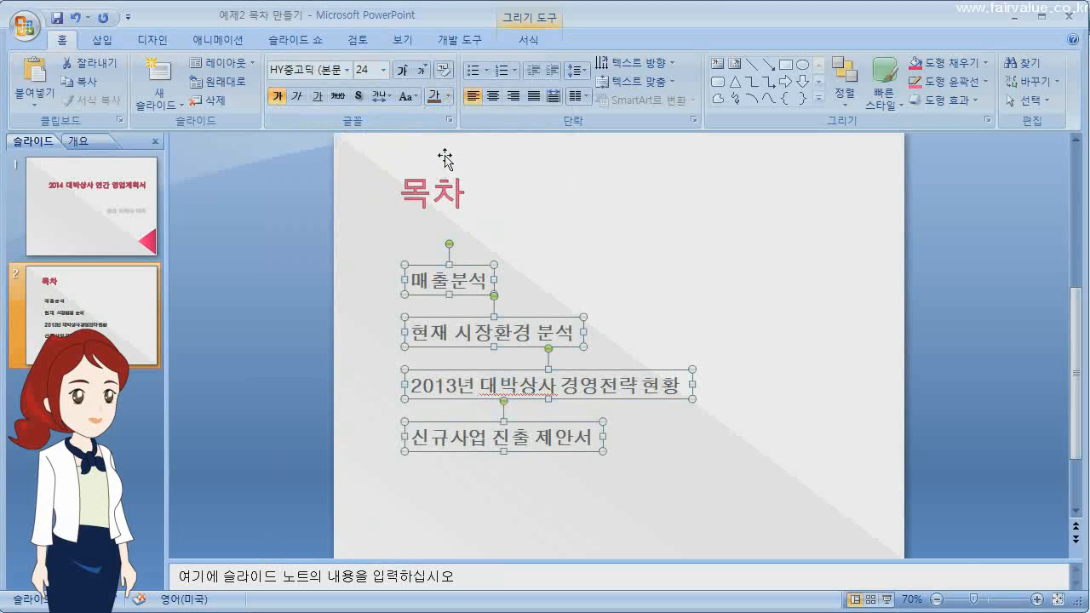
click(736, 438)
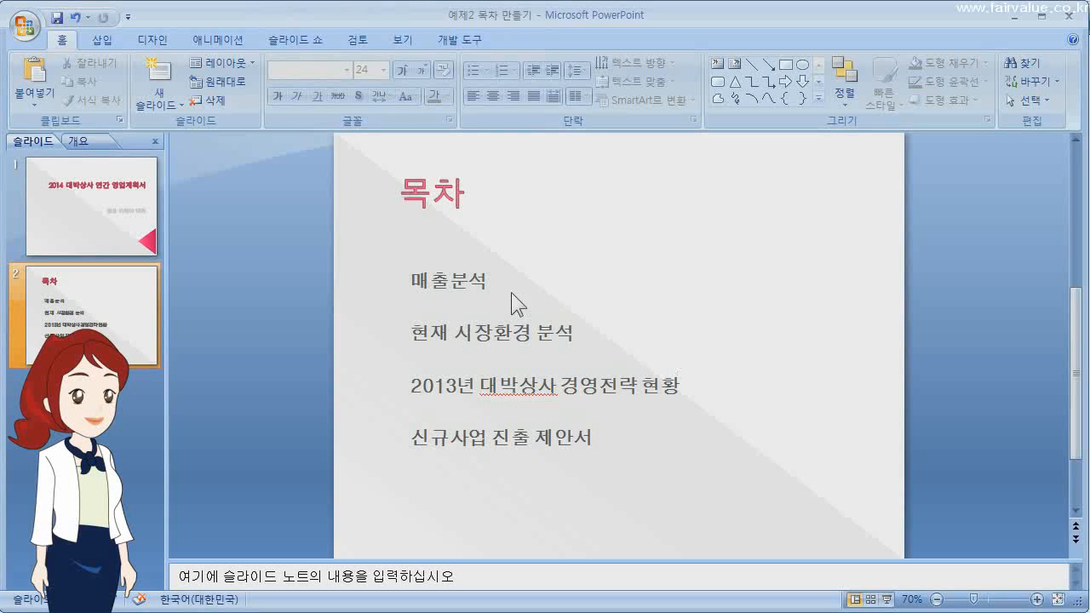
Step: Apply the first outer (바깥쪽) text shadow to all four contents text boxes
click(470, 284)
shift+click(503, 333)
shift+click(546, 386)
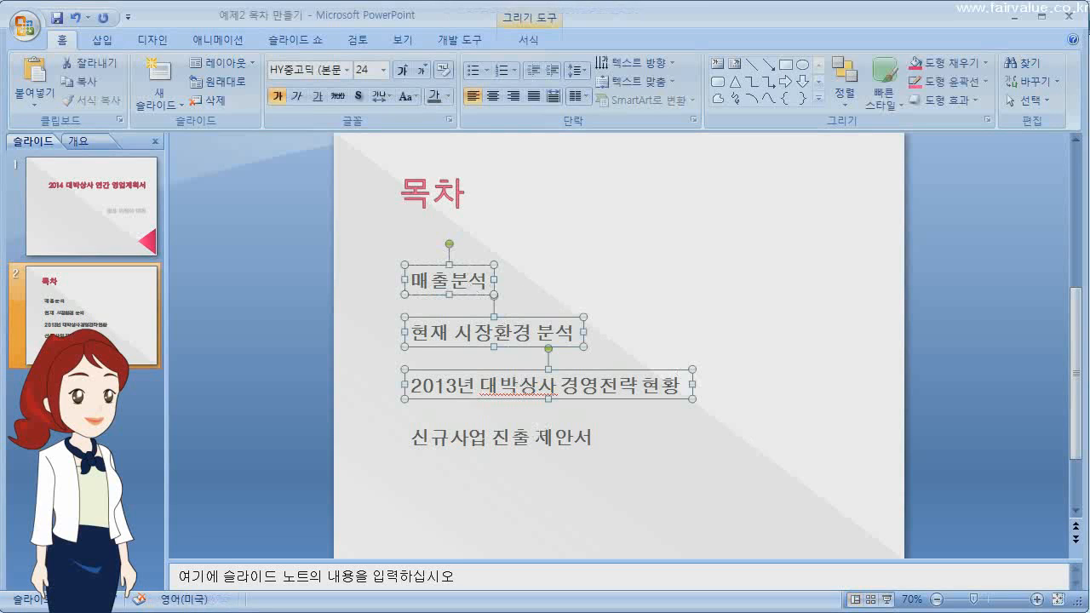
shift+click(541, 436)
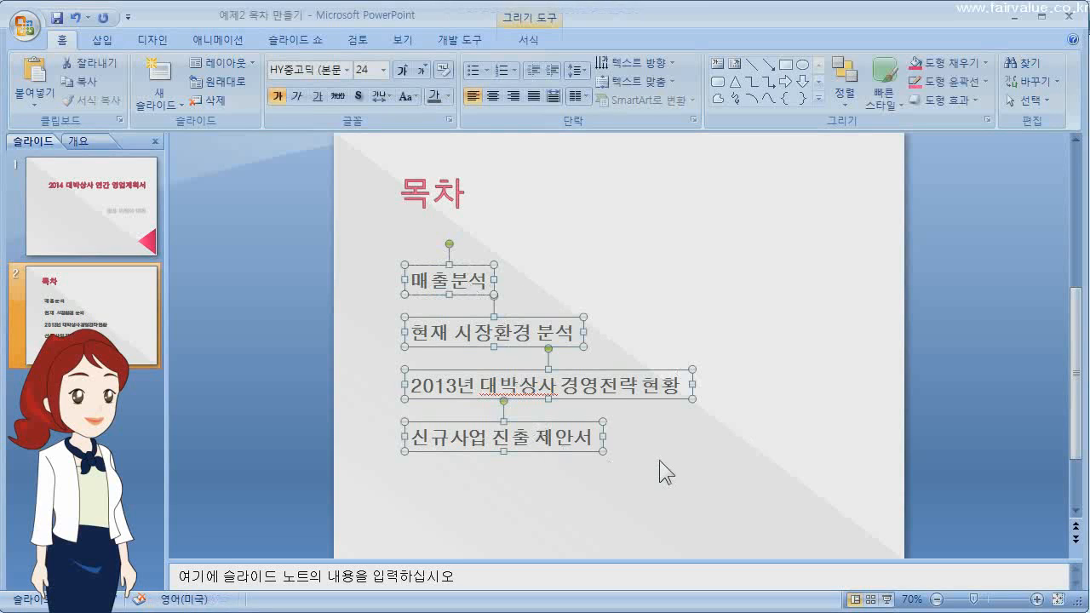
click(528, 40)
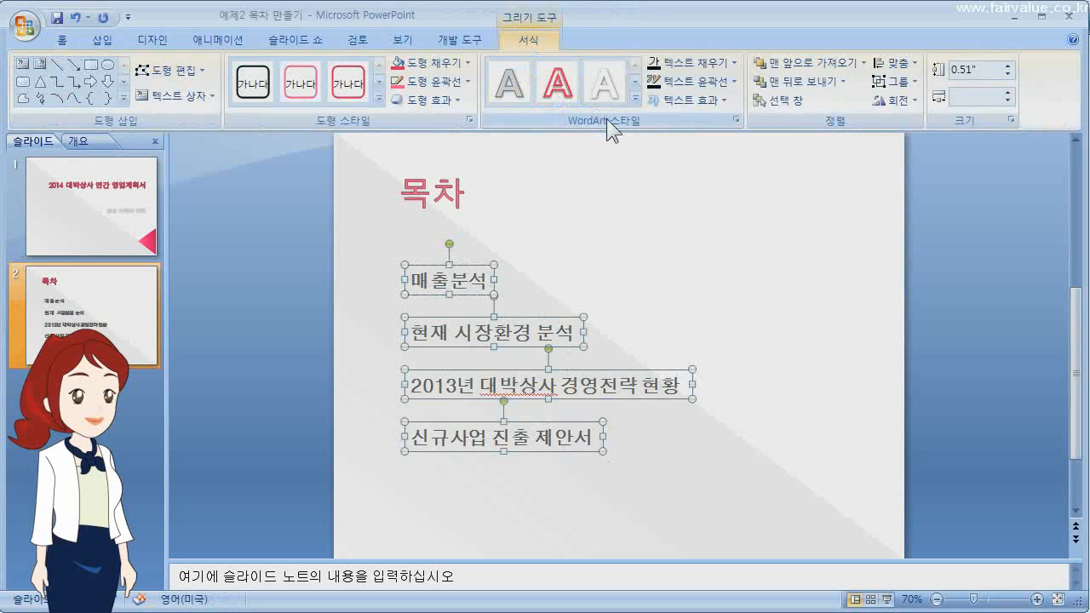
click(687, 101)
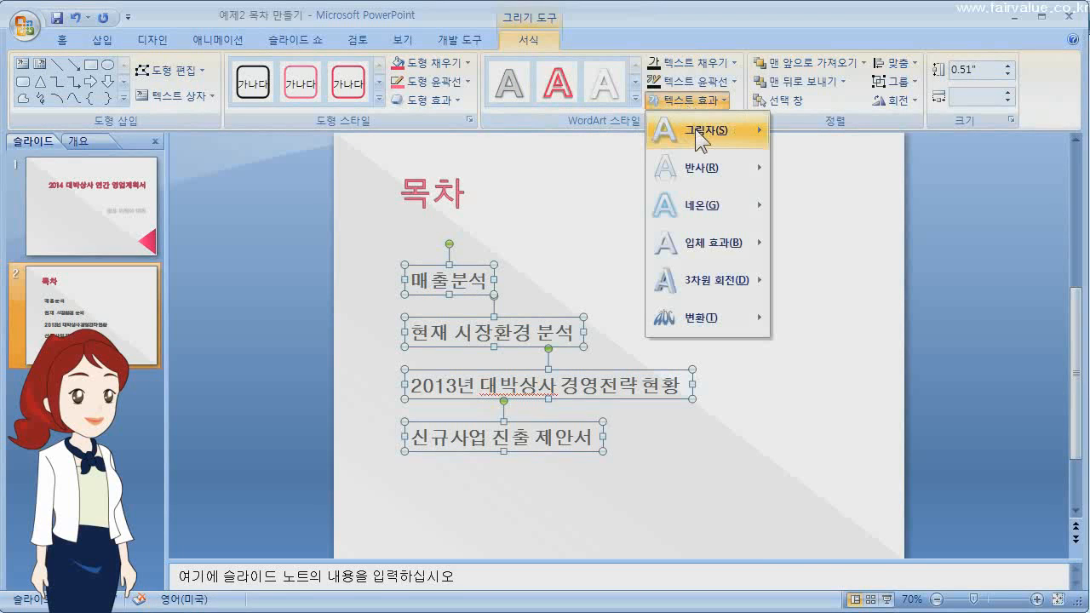
mouse_move(700, 141)
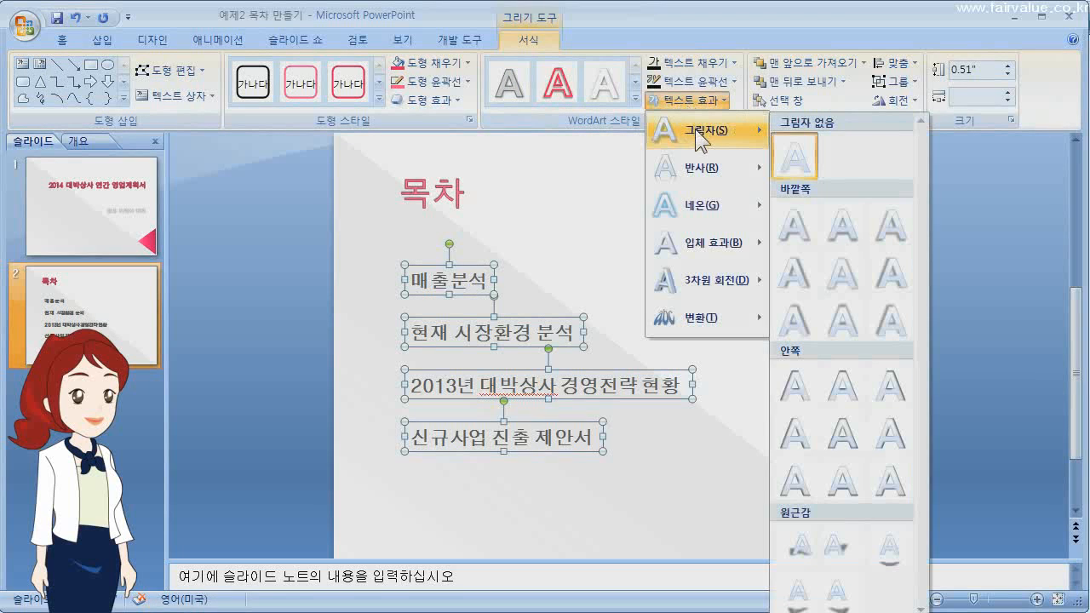
click(795, 226)
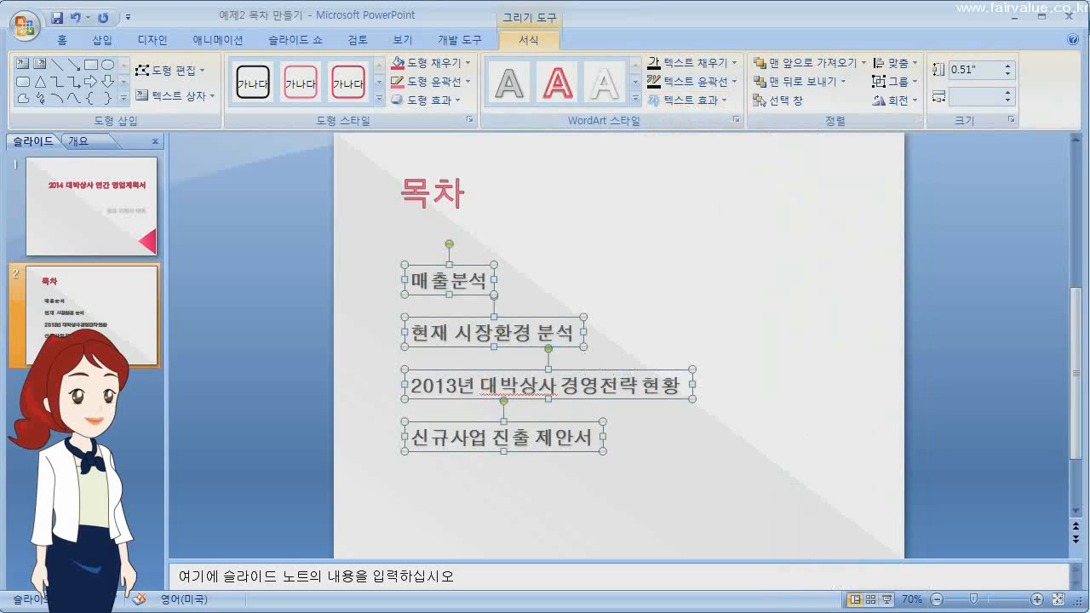
click(654, 453)
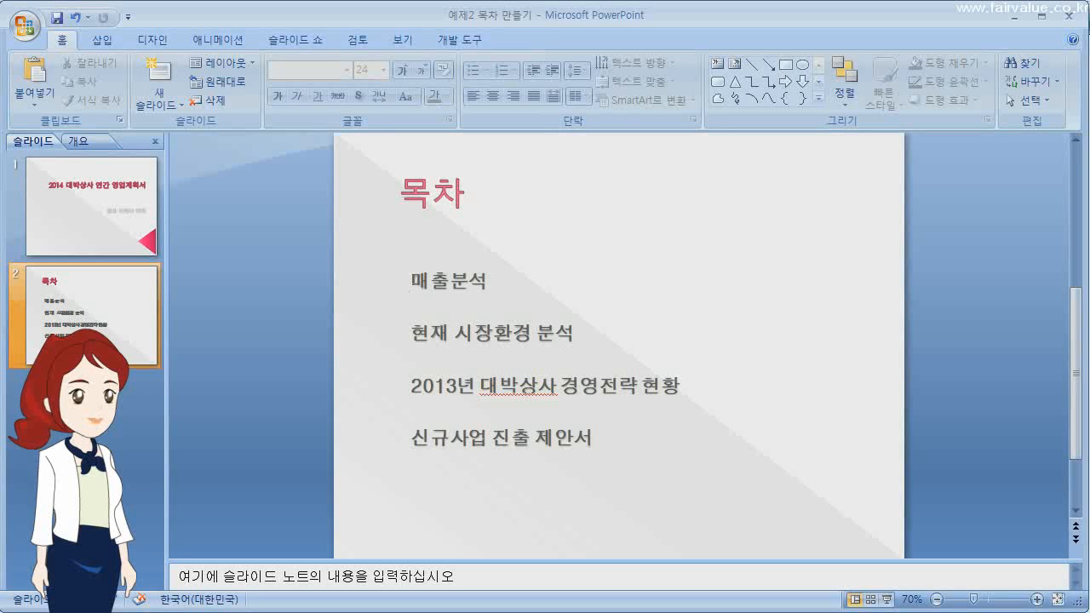
Step: Insert the Roman numeral one symbol (Ⅰ) from the 숫자 형식 subset in front of 매출분석
click(410, 280)
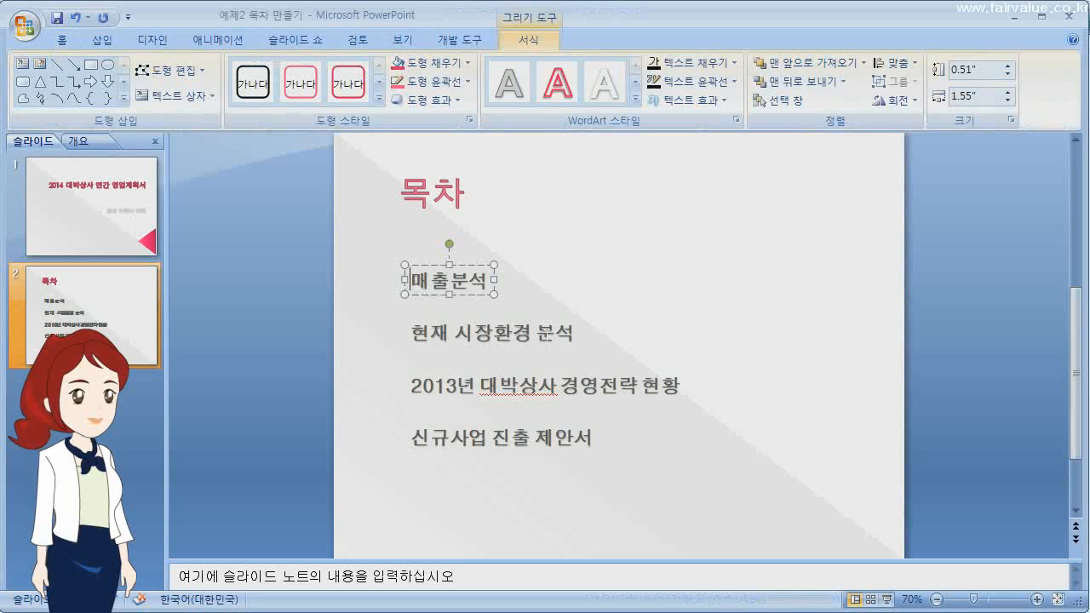
click(104, 39)
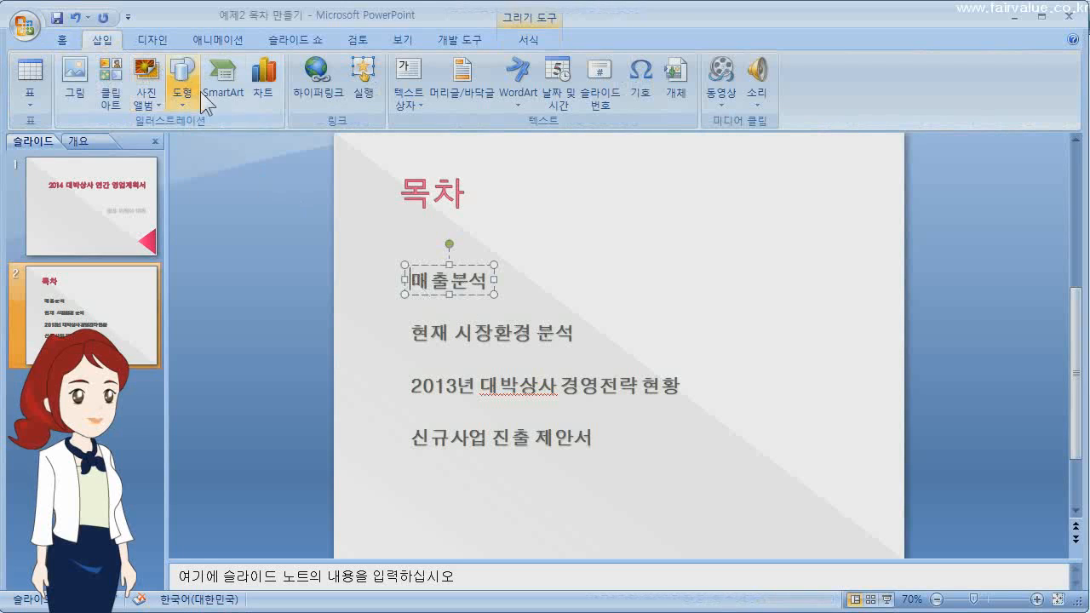
click(641, 81)
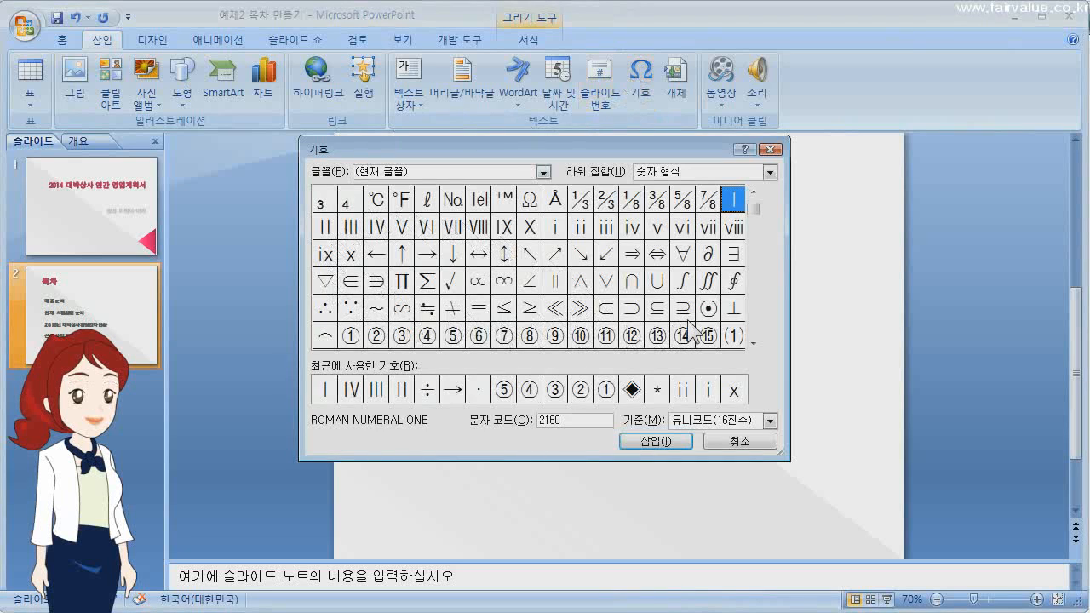
click(770, 172)
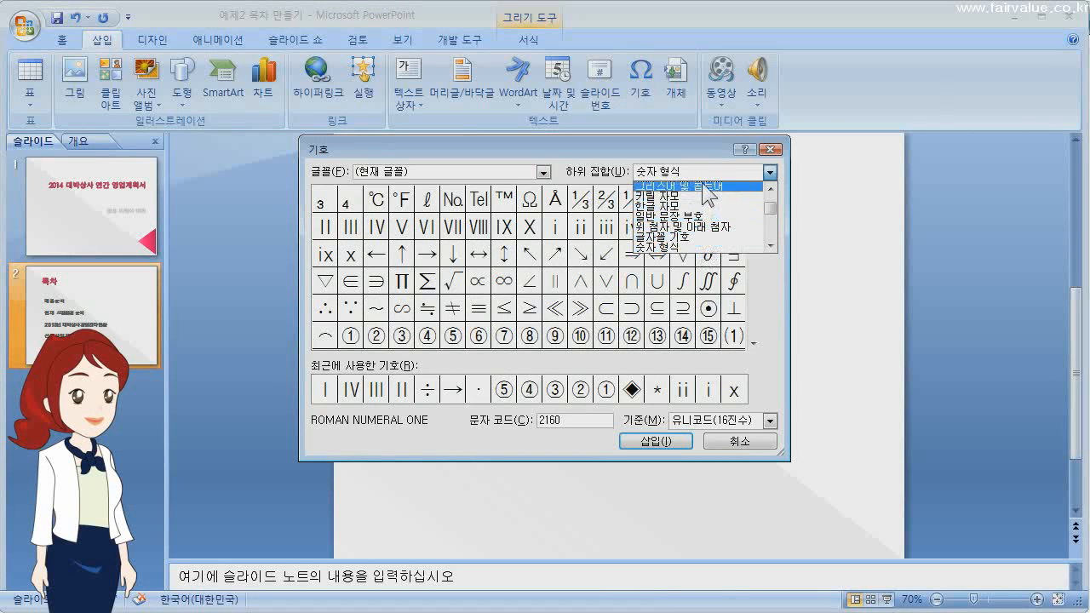
click(679, 247)
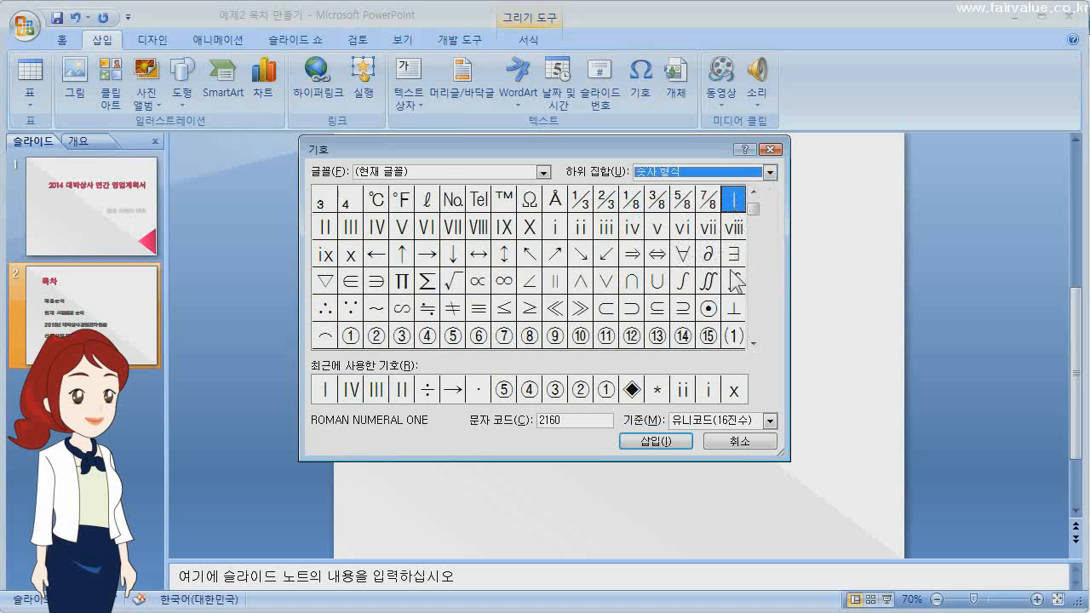
click(654, 439)
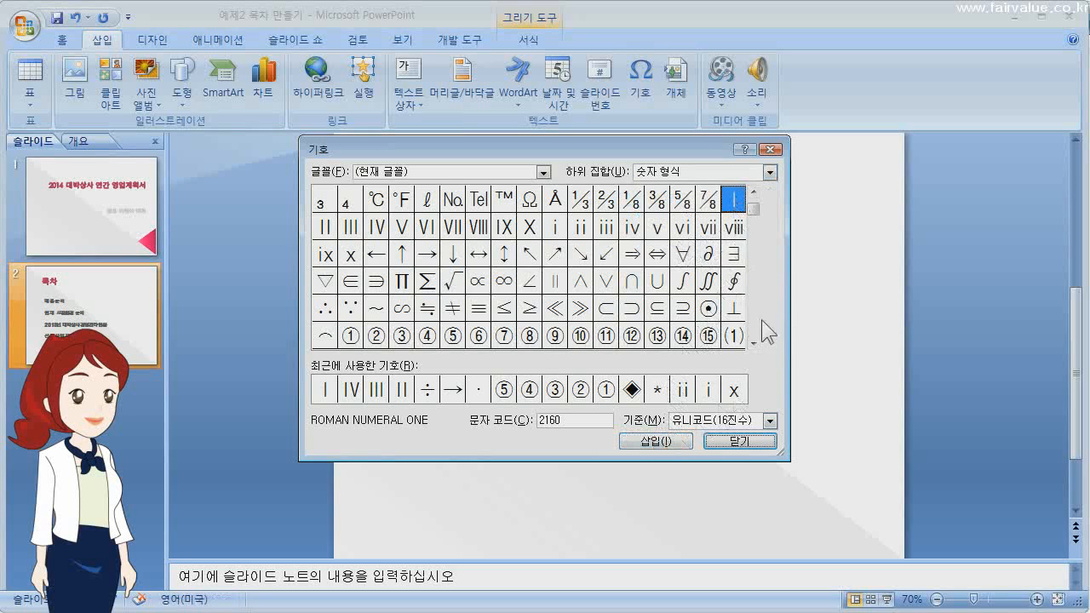
Step: Add a period after the Ⅰ of 매출분석, and insert Ⅱ with a period in front of 현재 시장환경 분석
click(739, 442)
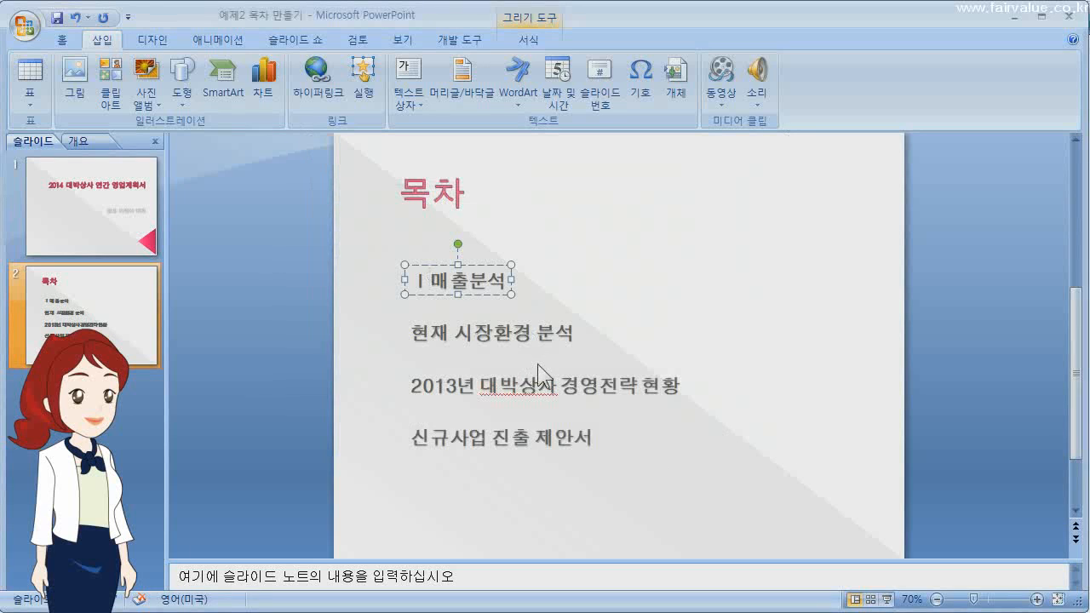
text(.)
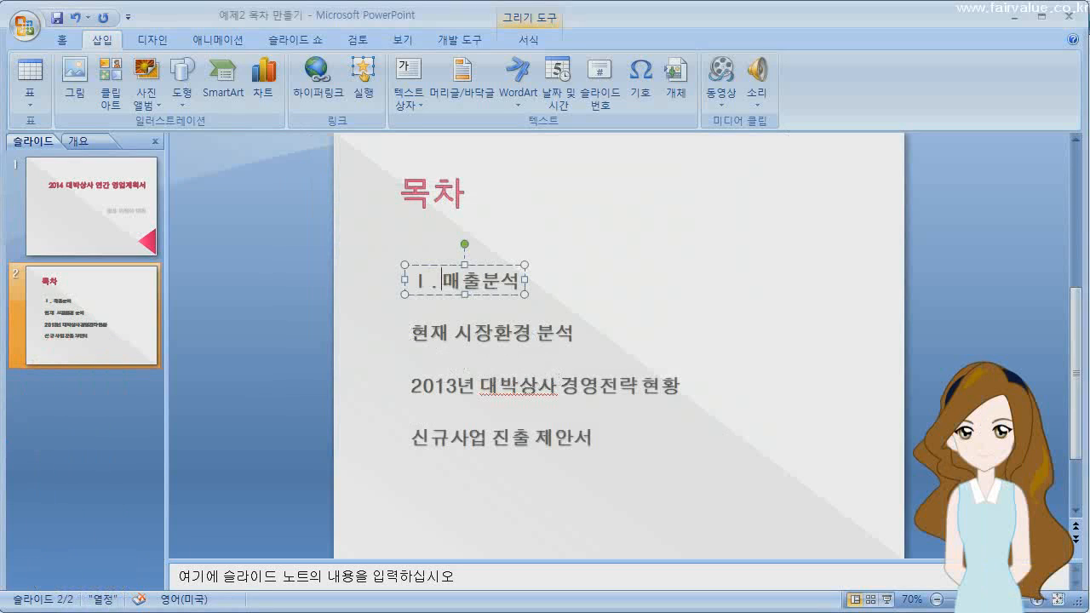
click(411, 334)
click(641, 79)
click(324, 226)
click(655, 441)
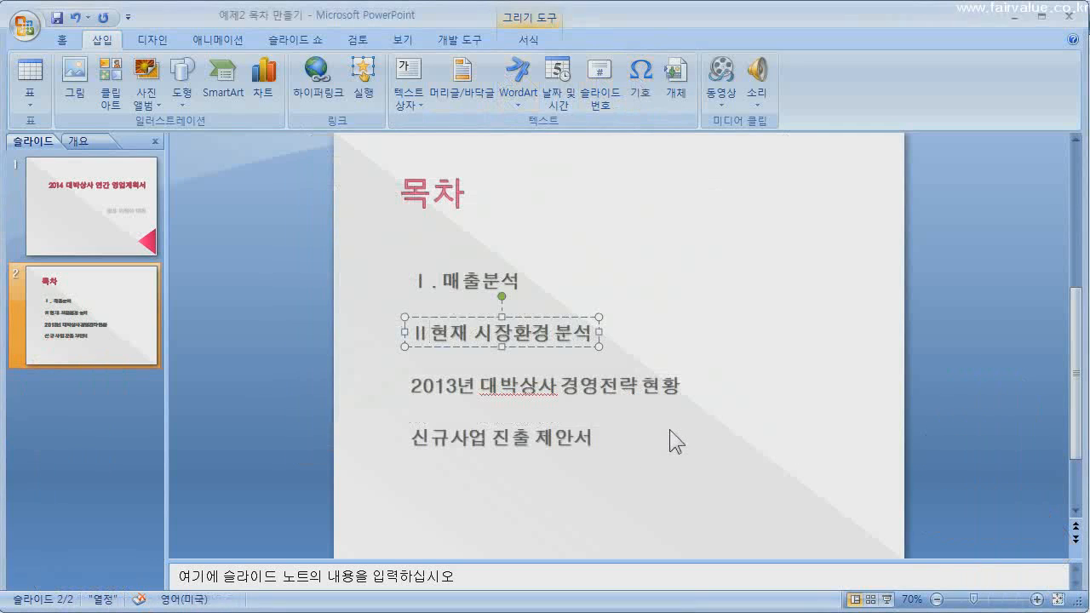
text(.)
Step: Insert the Roman numeral Ⅲ followed by a period in front of 2013년 대박상사 경영전략 현황
click(640, 78)
click(350, 200)
click(654, 441)
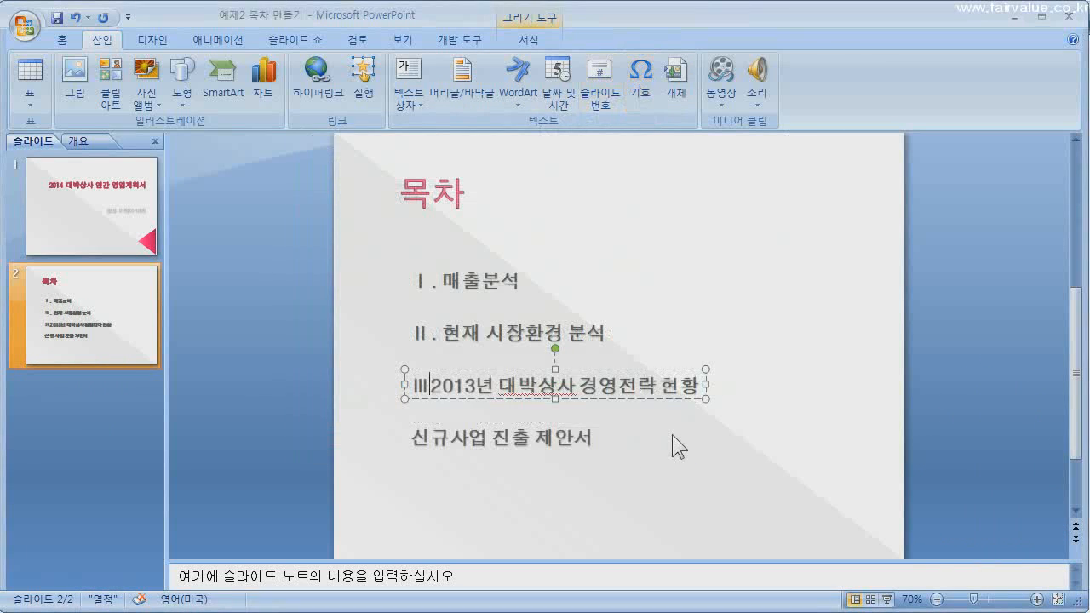
text(.)
Step: Insert the Roman numeral Ⅳ followed by a period in front of 신규사업 진출 제안서
click(413, 434)
click(641, 78)
double_click(376, 200)
click(739, 441)
text(.)
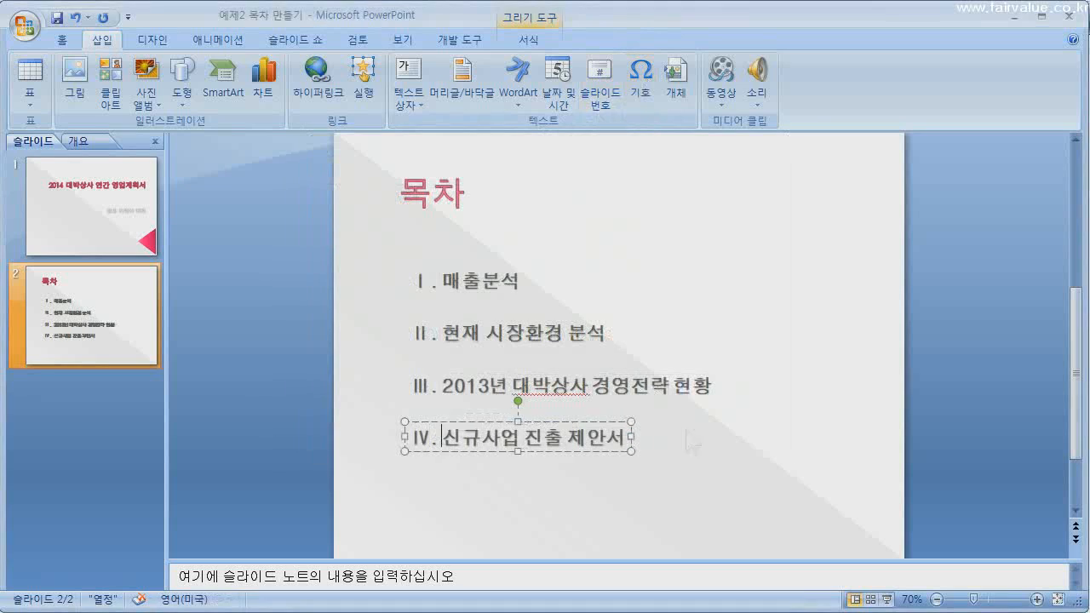
click(736, 459)
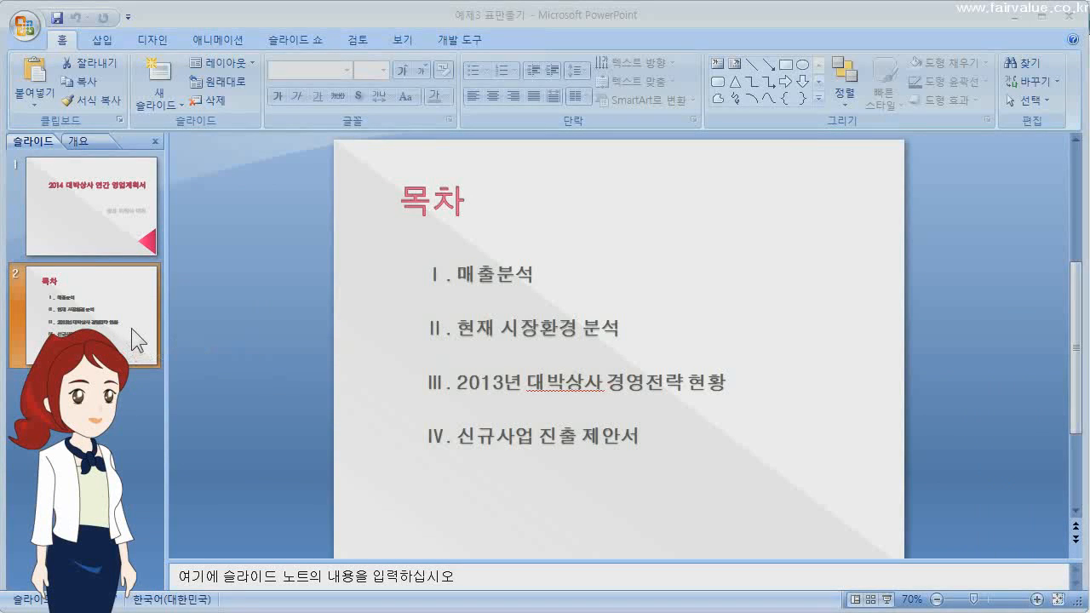
Step: Add a new slide with the 제목 및 내용 layout after the 목차 slide and title it "1. 2013년 분석"
click(163, 102)
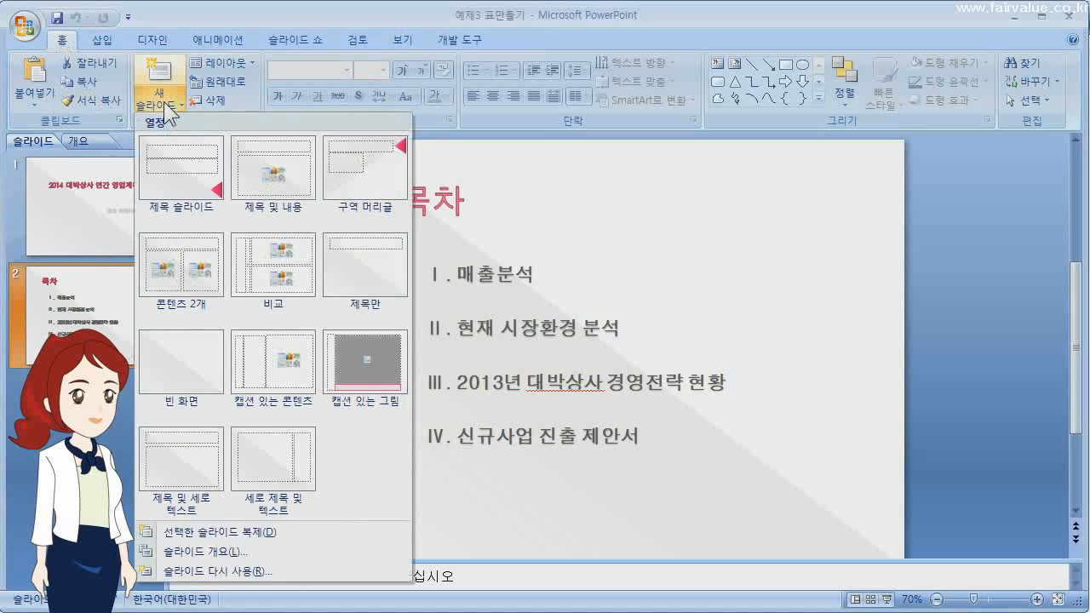
click(252, 175)
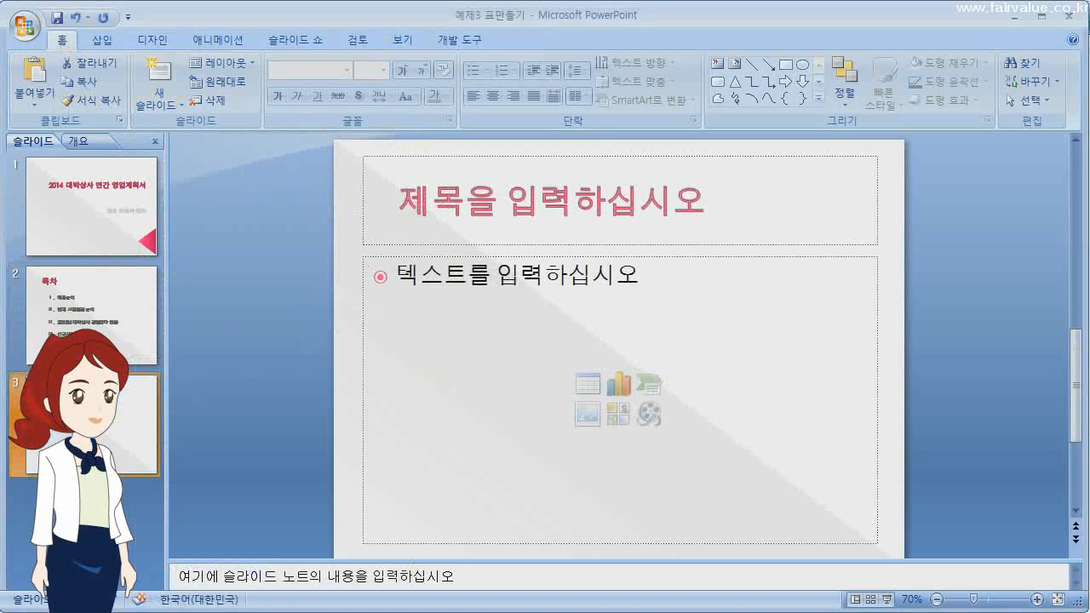
click(552, 201)
text(1. )
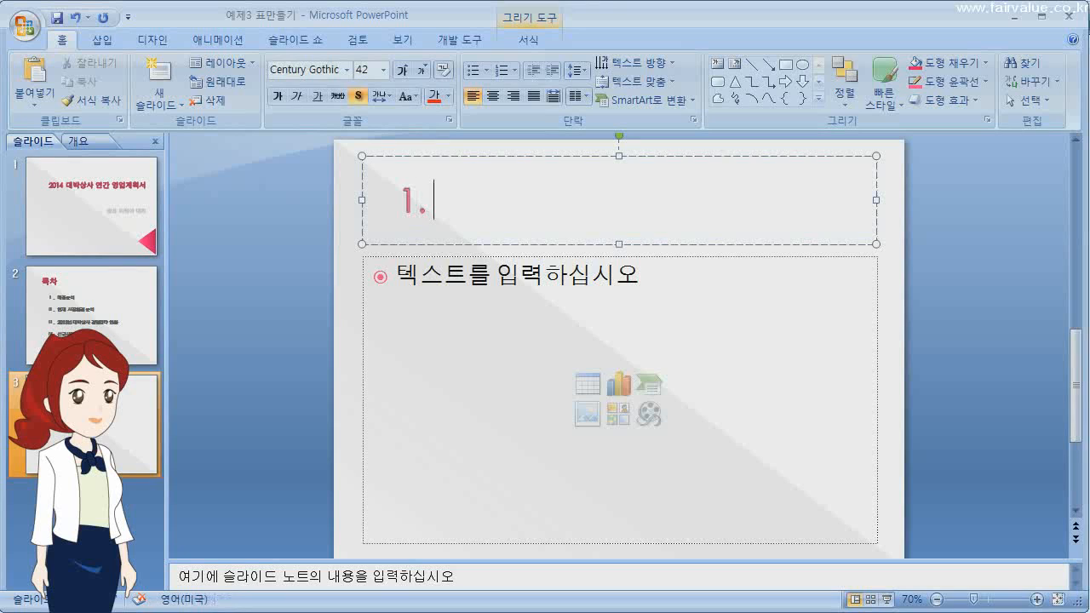
text(2013년 분서)
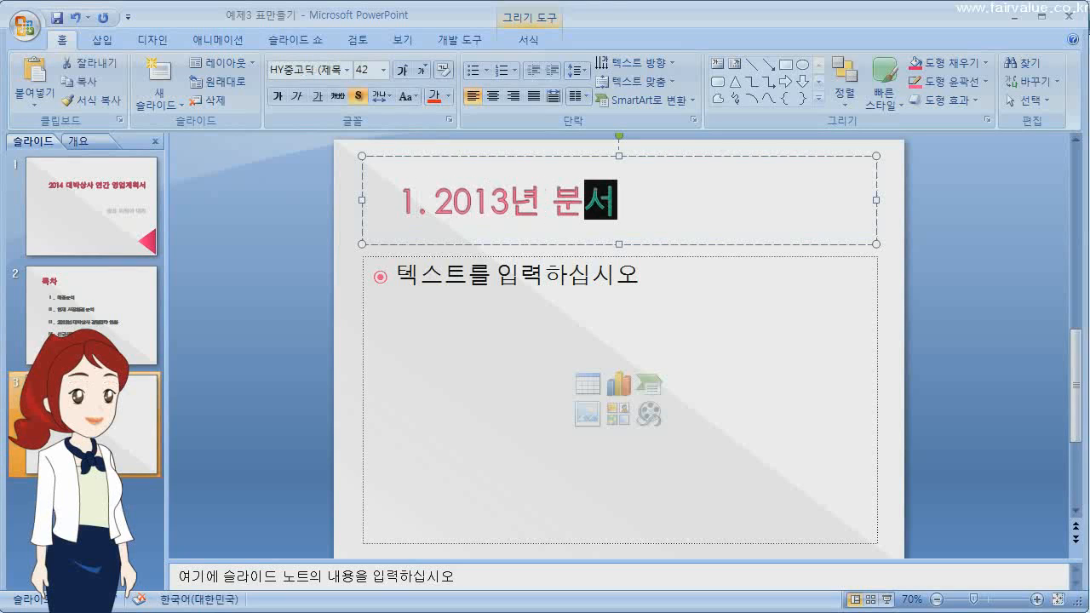
text(ㄱ)
Step: Insert a table with 2 columns and 8 rows in the content placeholder of slide 3
click(586, 384)
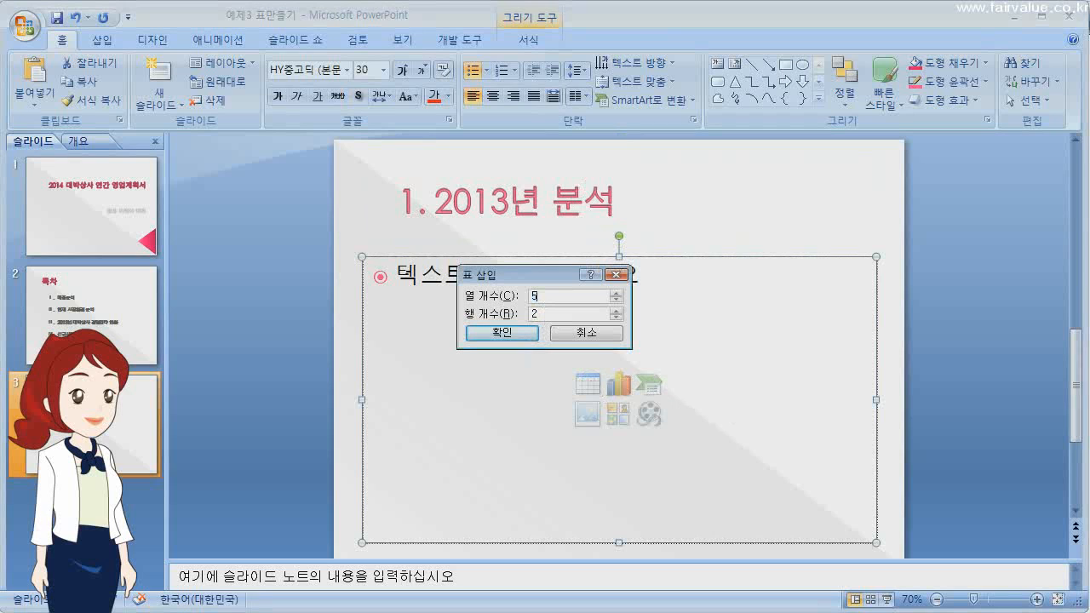
text(2)
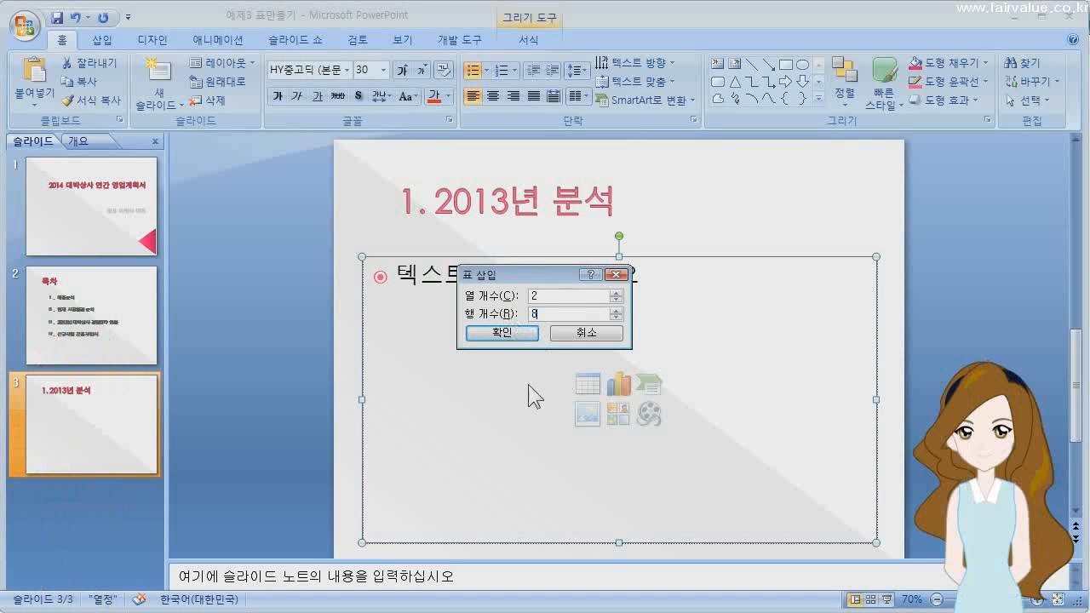
click(516, 334)
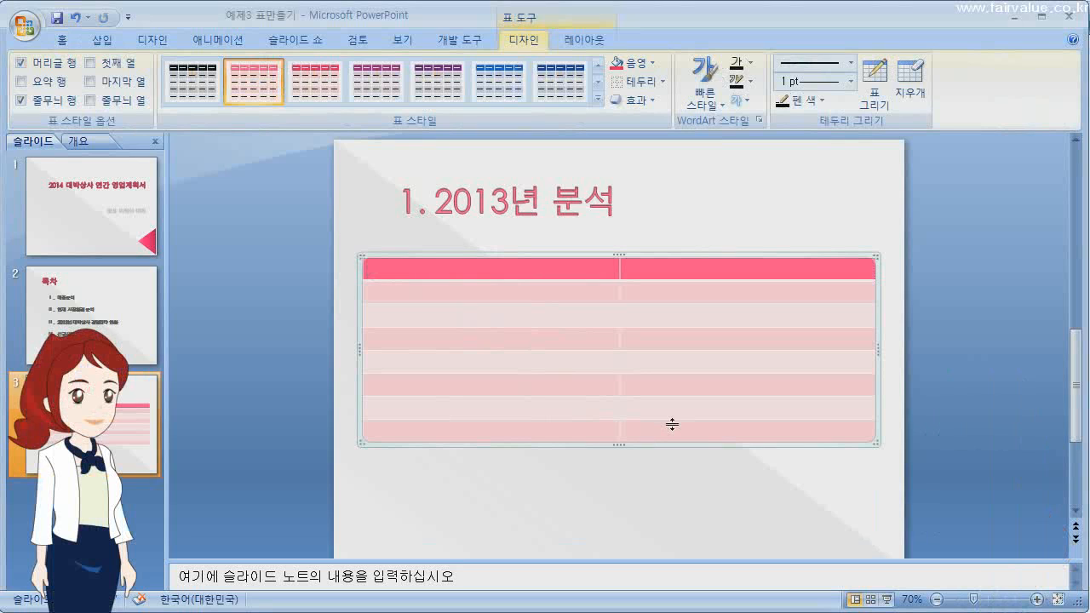
Step: Enter the second column's header 2013년 매출현황 and fill the first data row with 유아 완구 and 33,598,740
key(Tab)
text(2013년 매출현황)
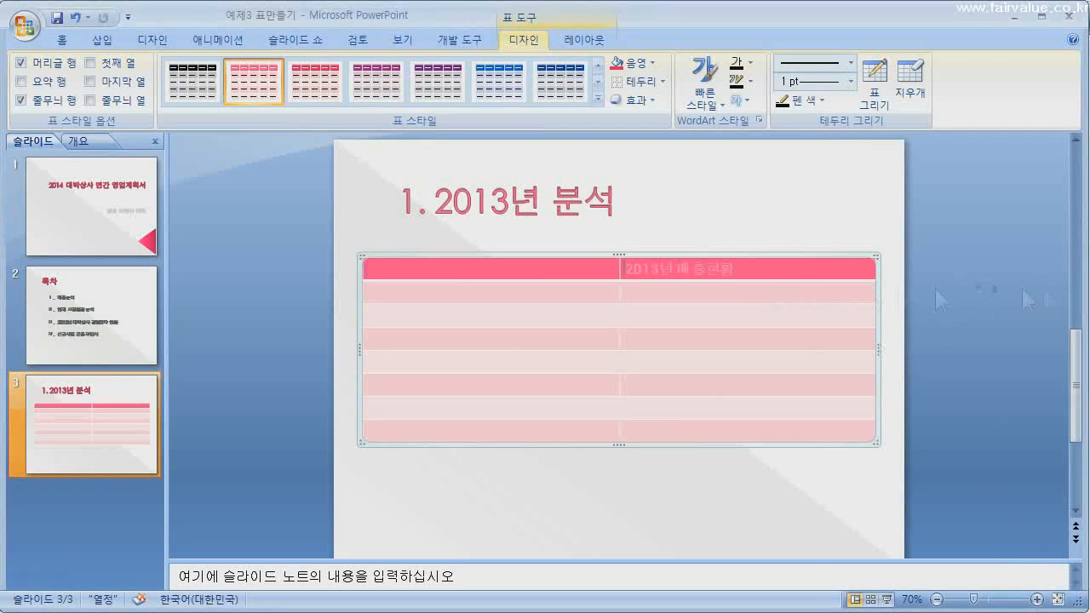
key(Tab)
text(유아 완구)
key(Tab)
text(33,598,740)
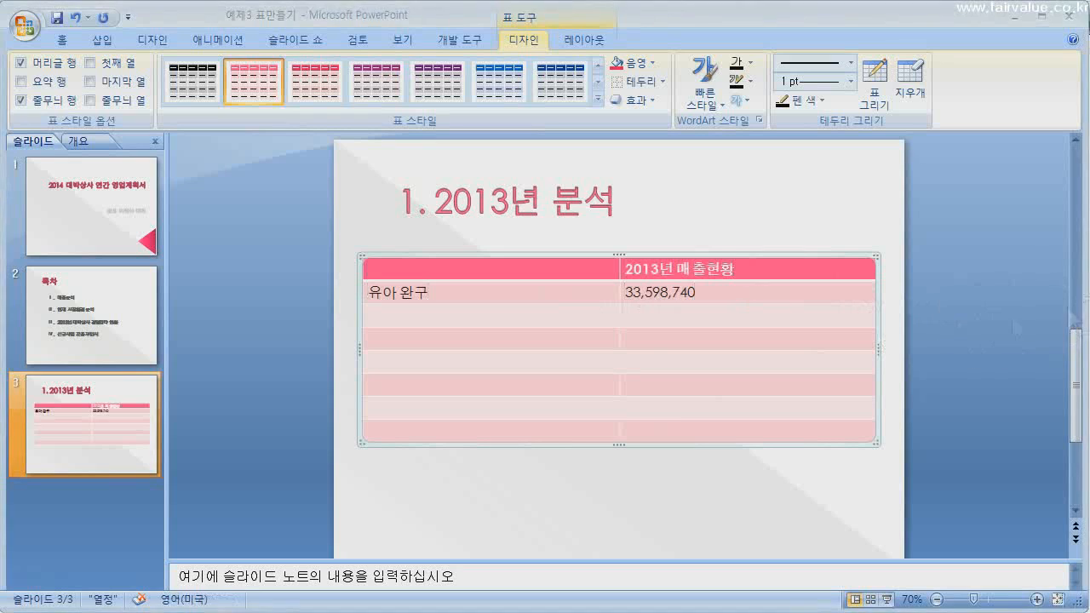
Step: Fill the following two table rows with 의료장비, 150,265,330 and 의류, 48,751,250
key(Tab)
text(의료장비)
key(Tab)
text(150,265,330)
key(Tab)
text(의류)
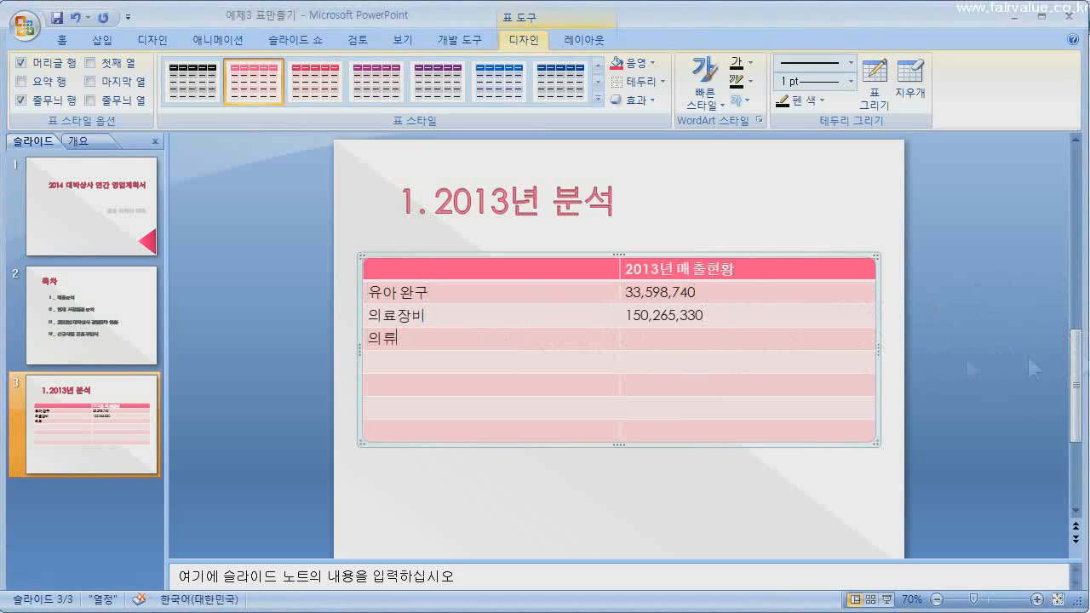
key(Tab)
text(48,751,250)
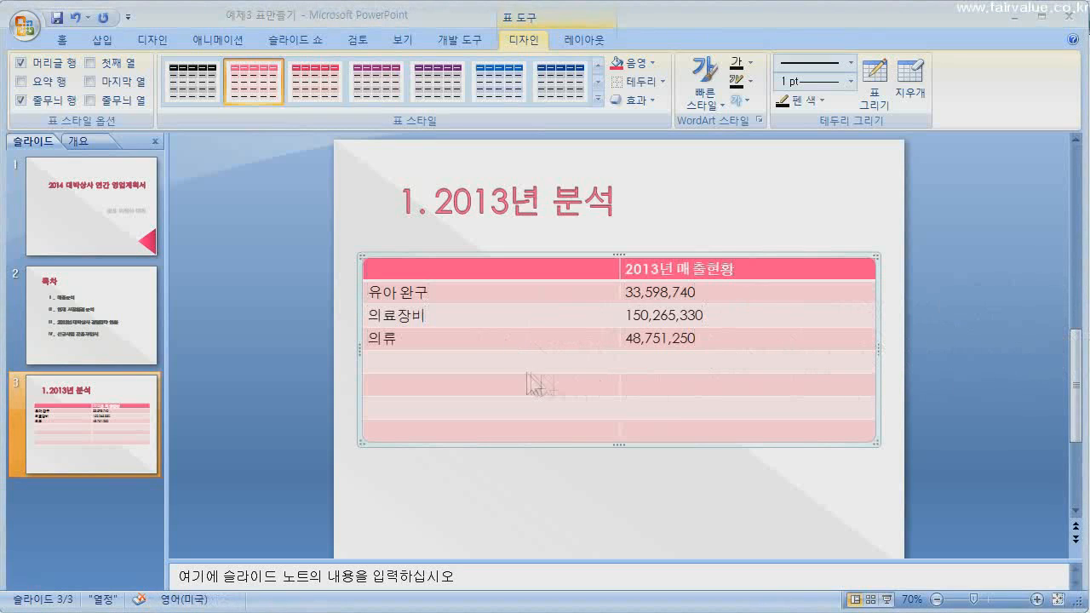
Step: Fill the fourth and fifth data rows with 보안용 모니터, 563,124,110 and 연간 총 매출액, 795,739,430
key(Tab)
text(보안용 모니터)
key(Tab)
text(563,124,110)
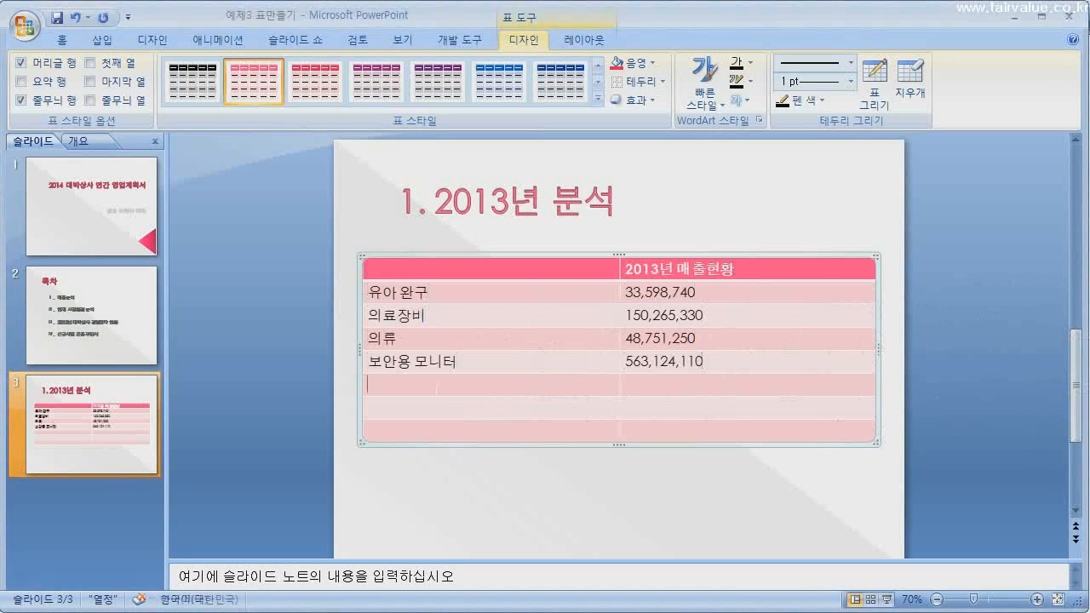
key(Tab)
text(연간 총 매출액)
key(Tab)
text(795,739,430)
Step: Fill the last two table rows with 매출원가, 543,743,520 and 매출 총 이익, 251,995,910
key(Tab)
text(매출원개)
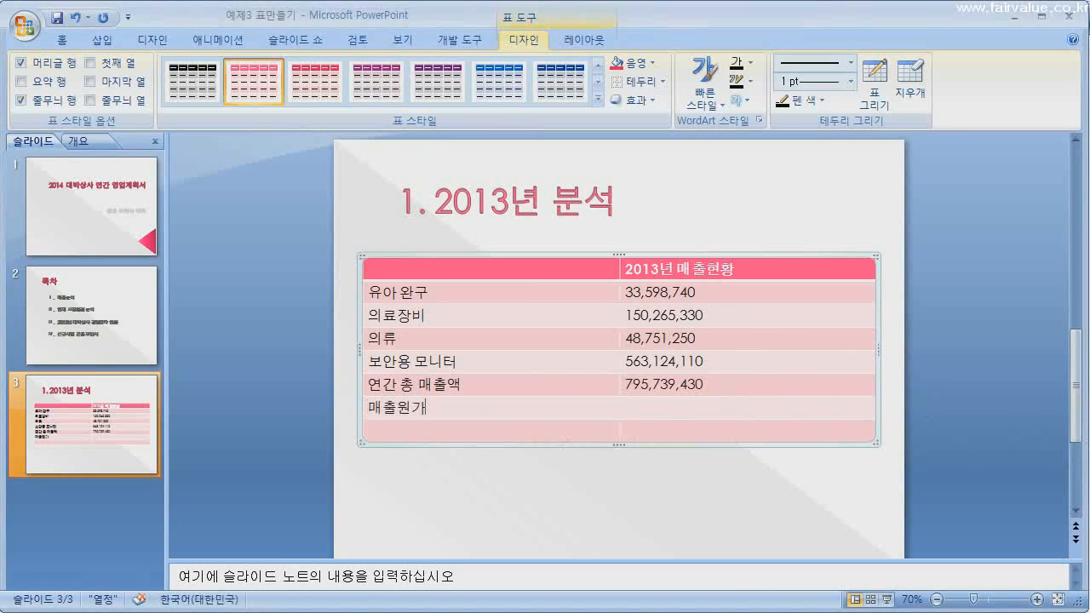
key(BackSpace)
text(가)
key(Tab)
text(543,743,520)
key(Tab)
text(매출 총 이익)
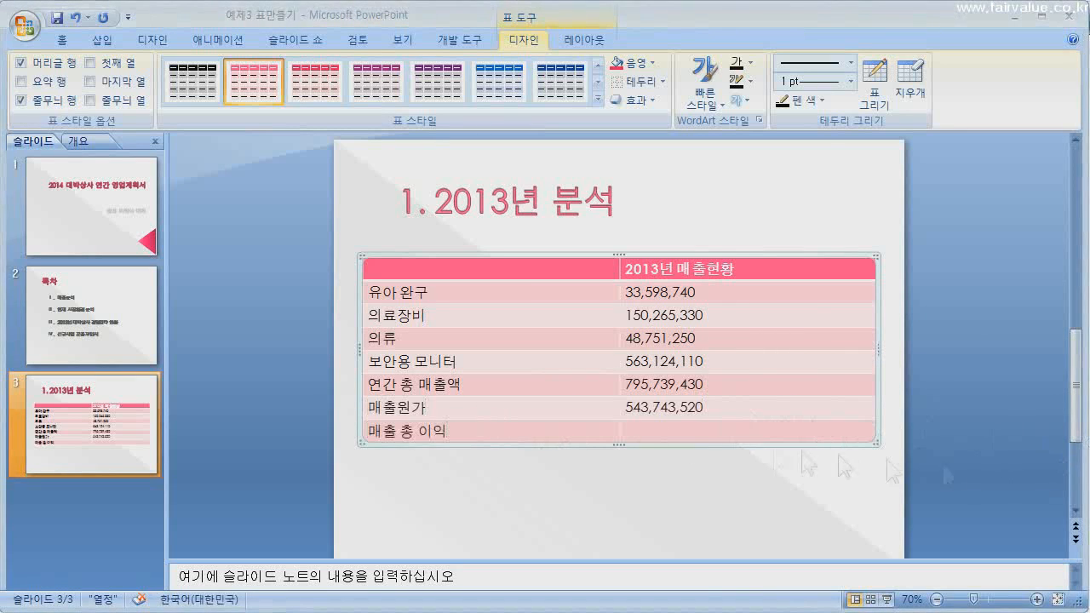
key(Tab)
text(251,995,910)
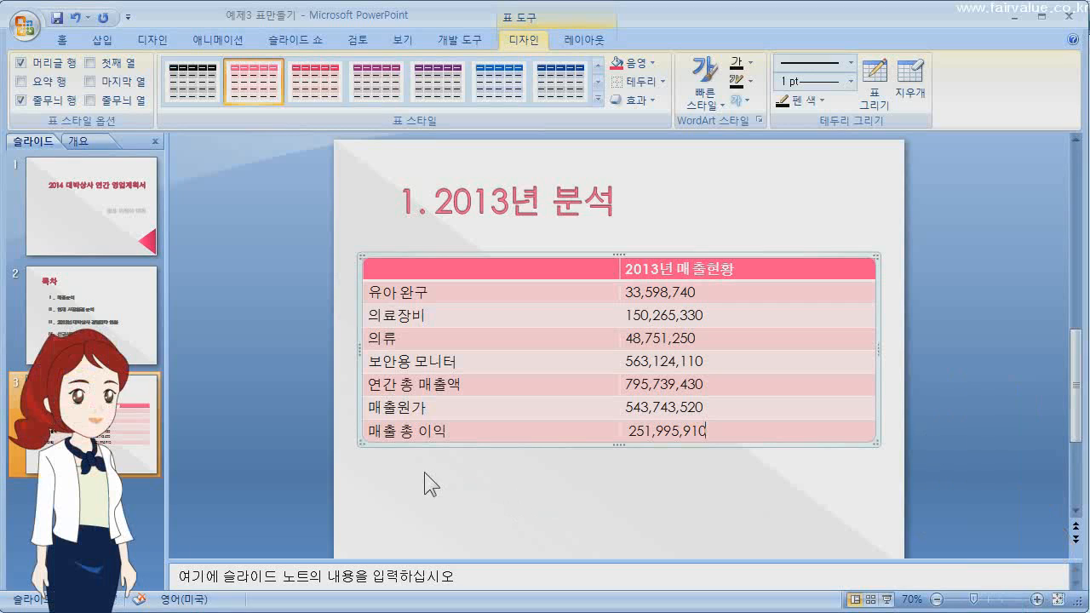
Step: Split each of the four cells from 유아 완구 to 보안용 모니터 into 2 columns and 1 row
drag(430, 292, 423, 362)
right_click(408, 338)
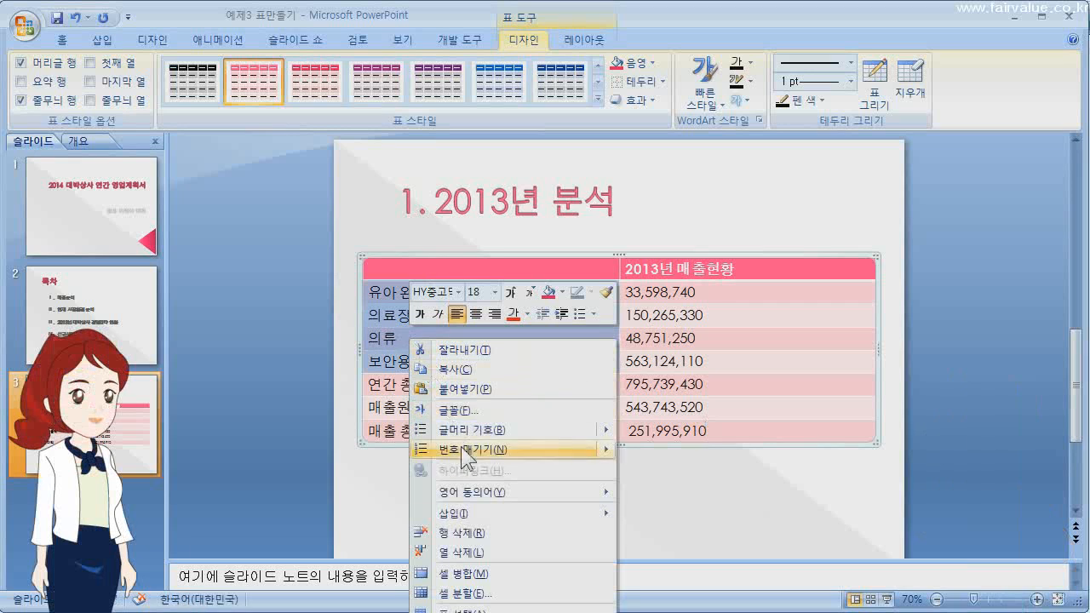
click(467, 598)
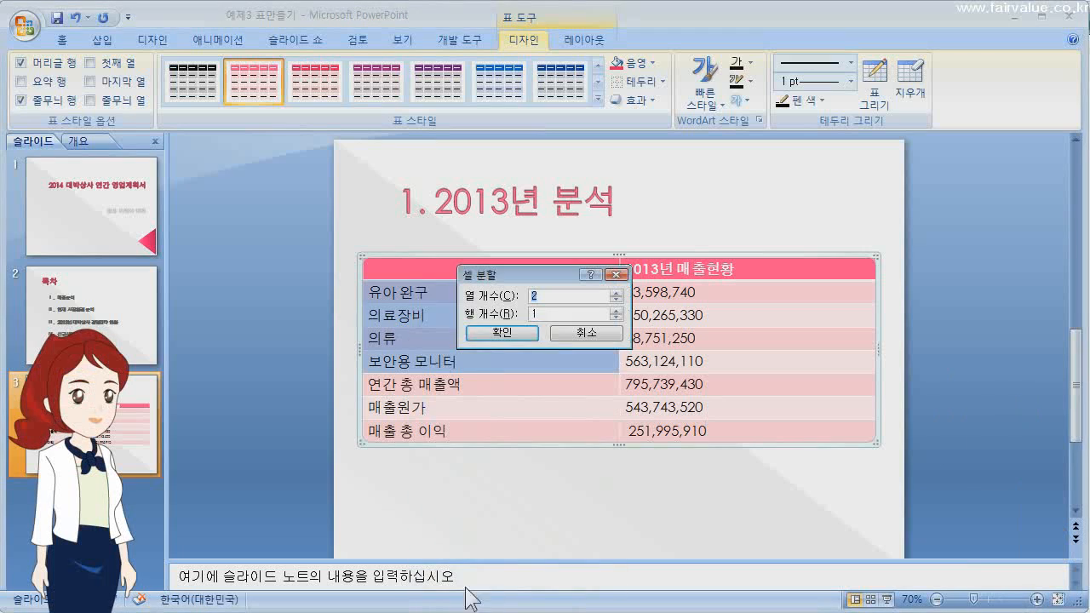
click(535, 314)
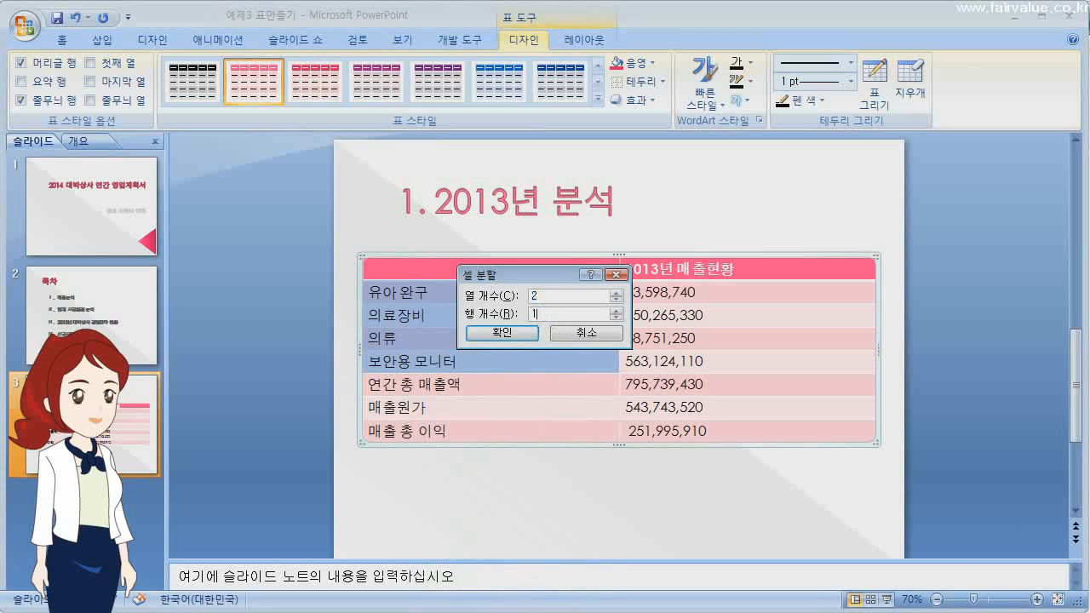
click(516, 334)
Step: Move the four names from 유아 완구 to 보안용 모니터 into the empty split cells beside them
drag(449, 303, 471, 351)
key(Delete)
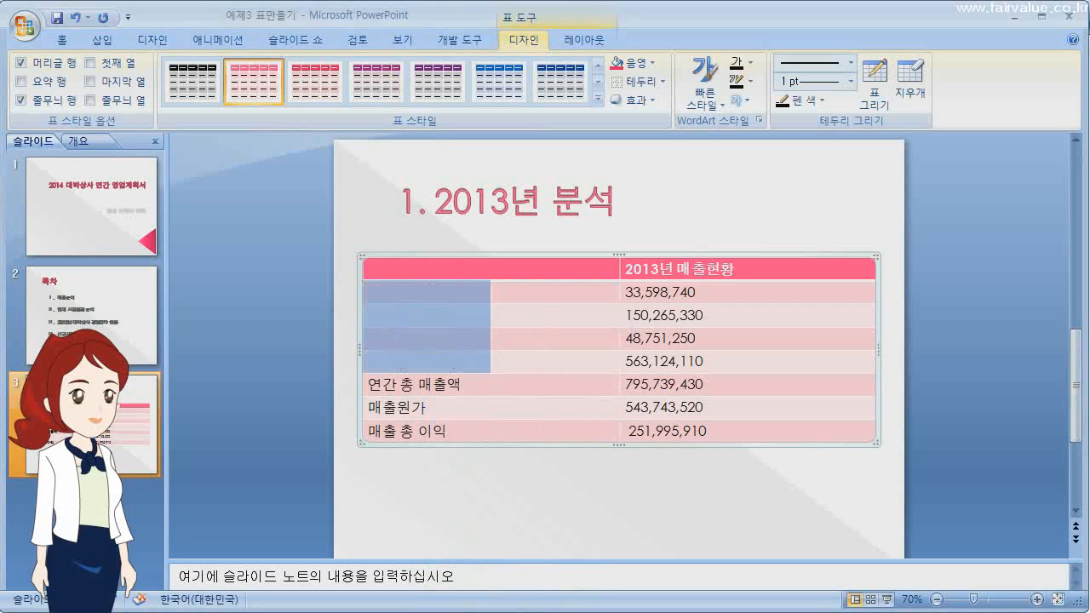
click(495, 291)
key(ctrl+v)
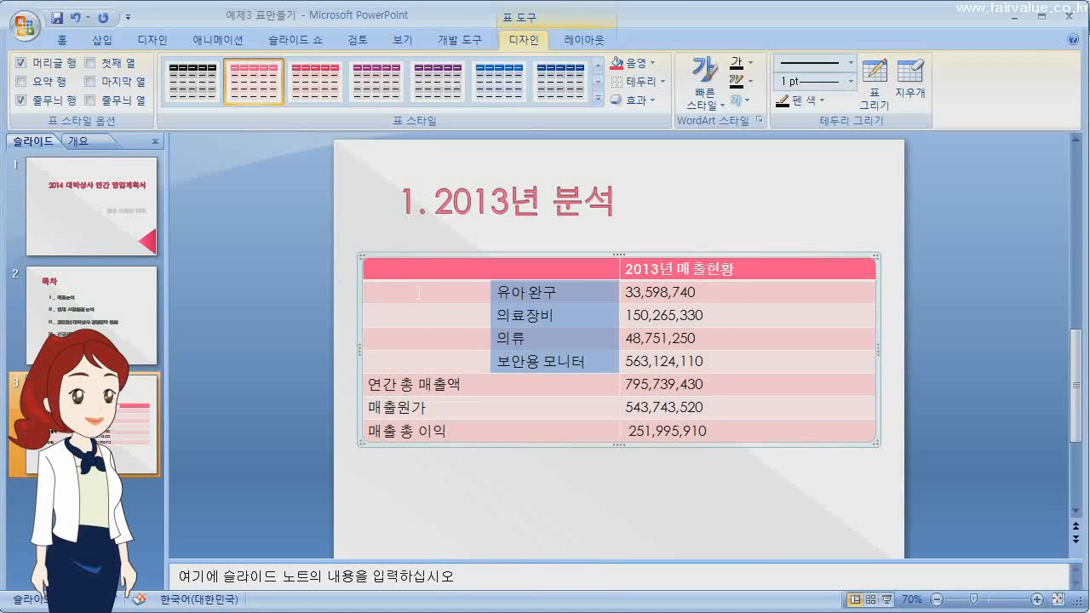
Step: Merge the four emptied first-column cells into one and enter 부분별 매출액 in it
click(418, 293)
drag(418, 293, 418, 358)
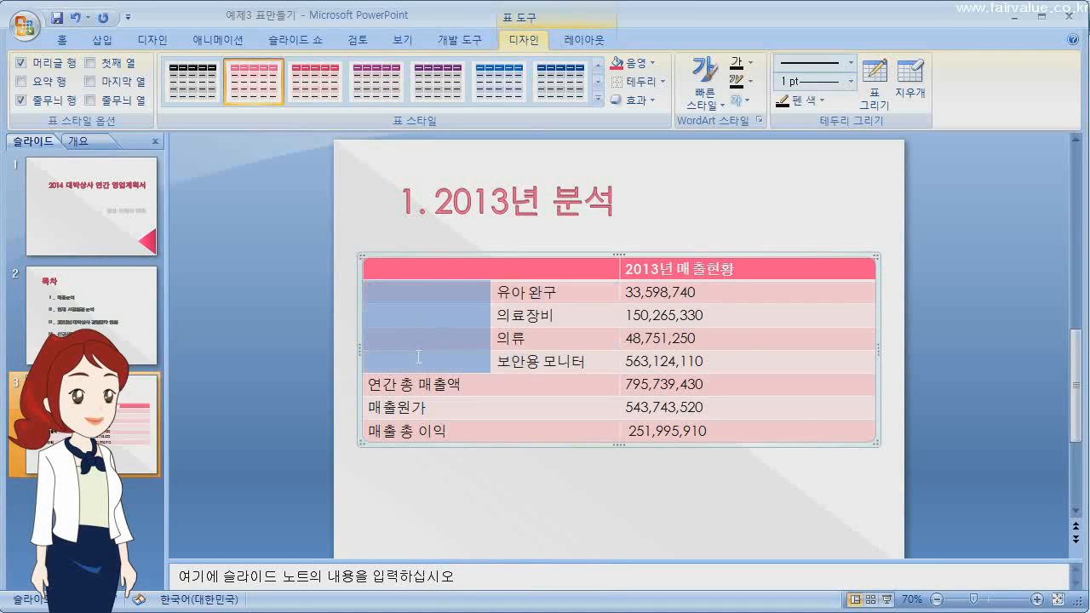
right_click(396, 365)
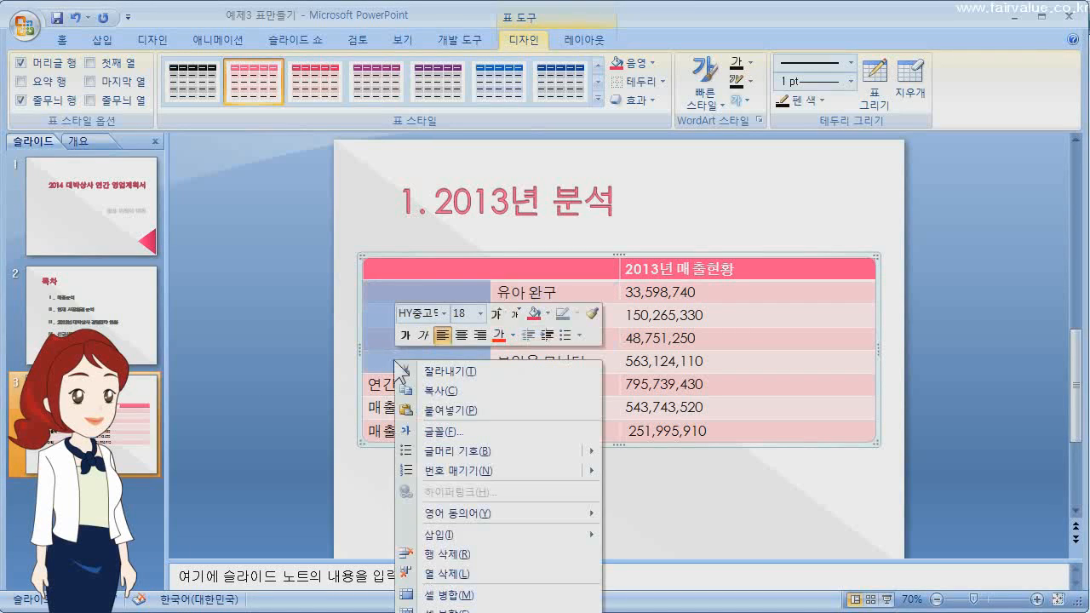
click(449, 596)
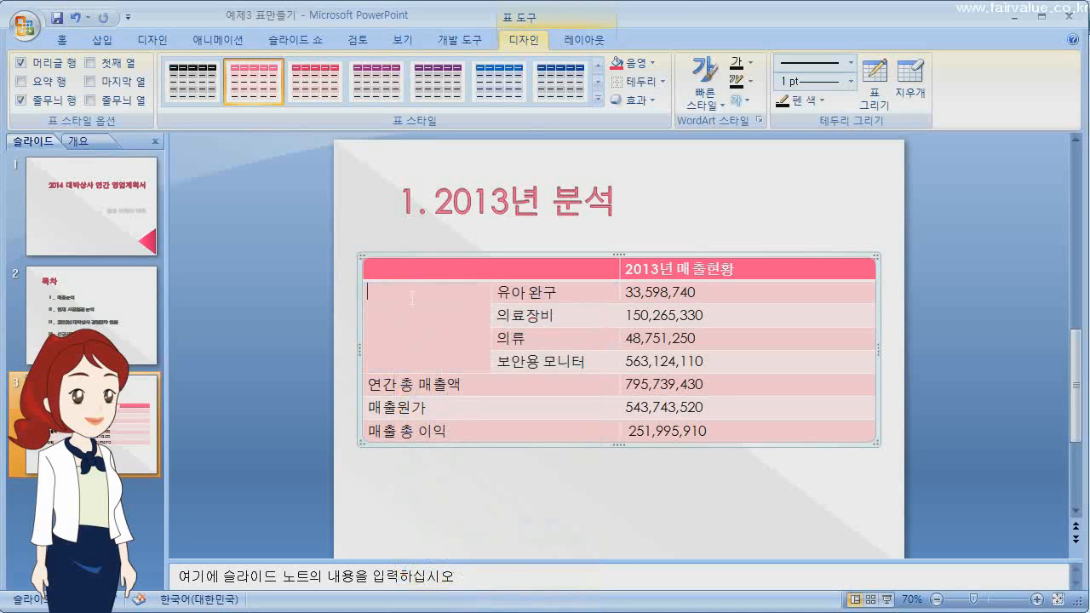
text(부분별 매출액)
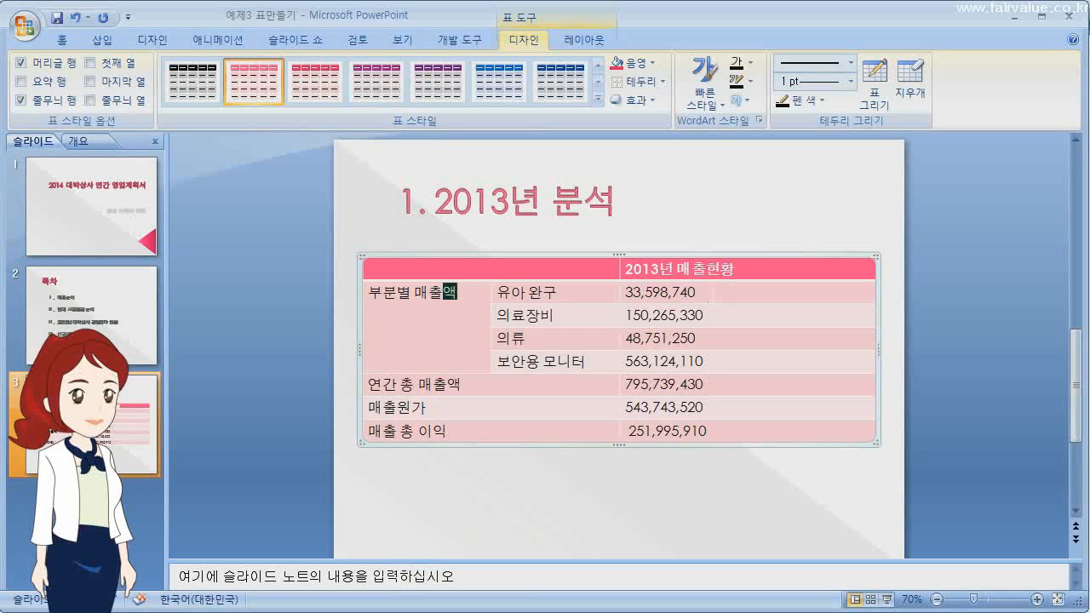
Step: Right-align all seven sales amounts and center the header text 2013년 매출현황
drag(713, 293, 716, 426)
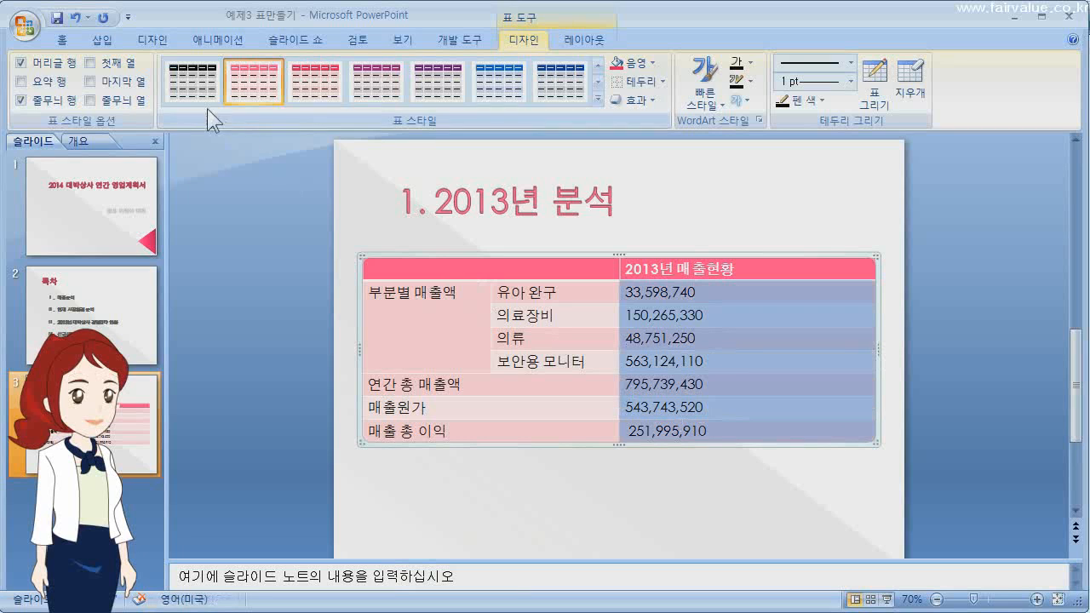
click(62, 40)
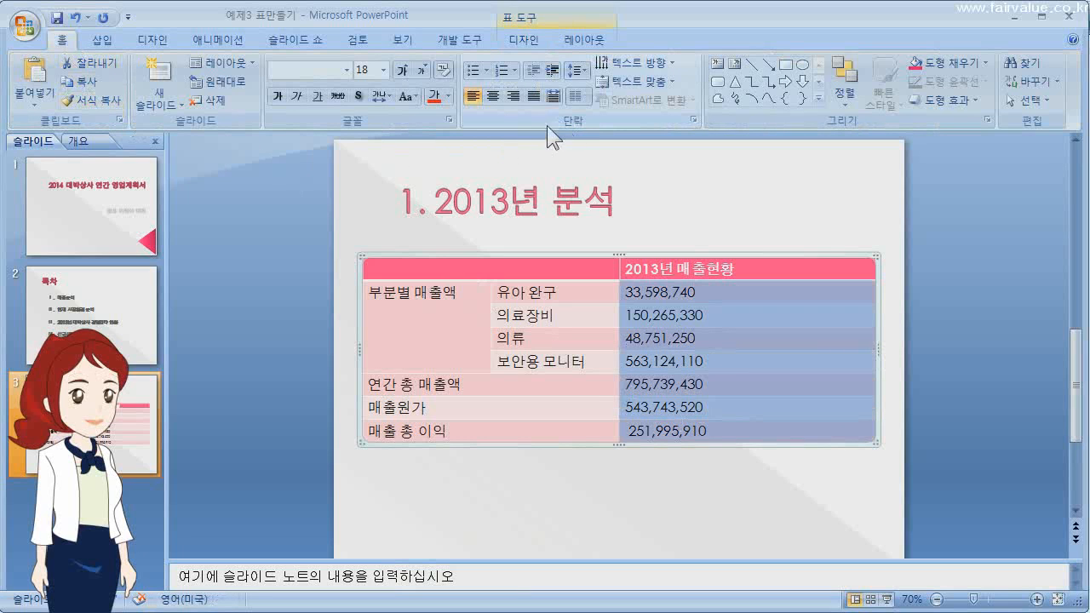
click(511, 97)
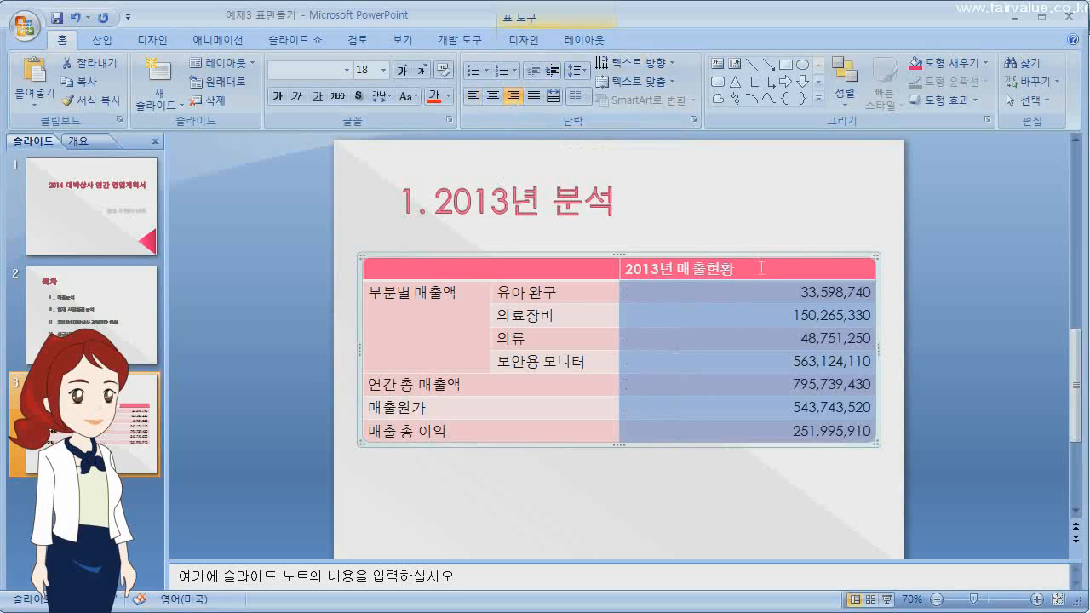
drag(762, 269, 622, 270)
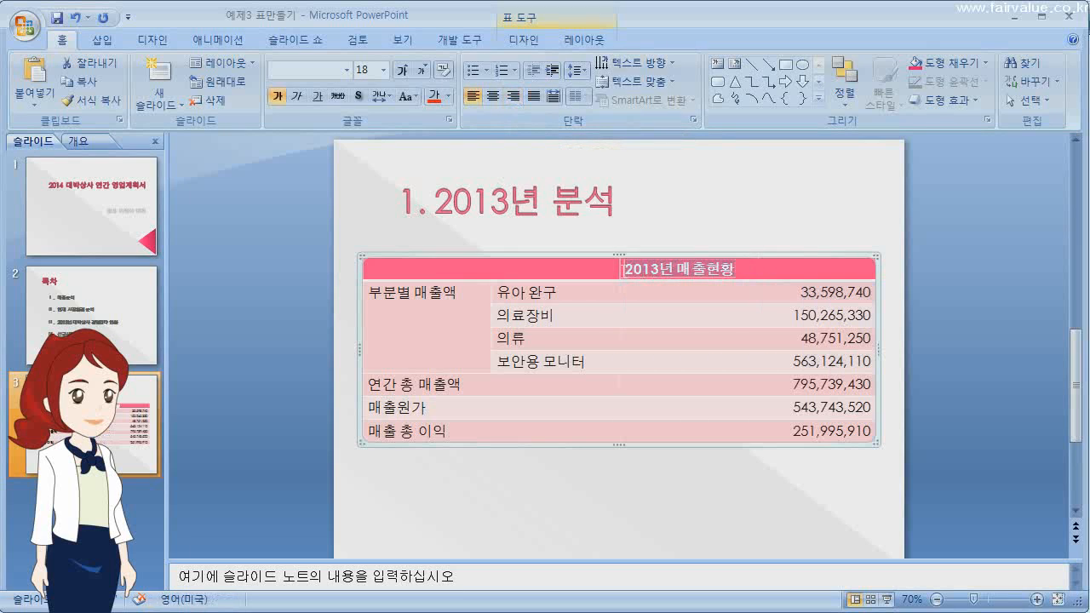
click(493, 96)
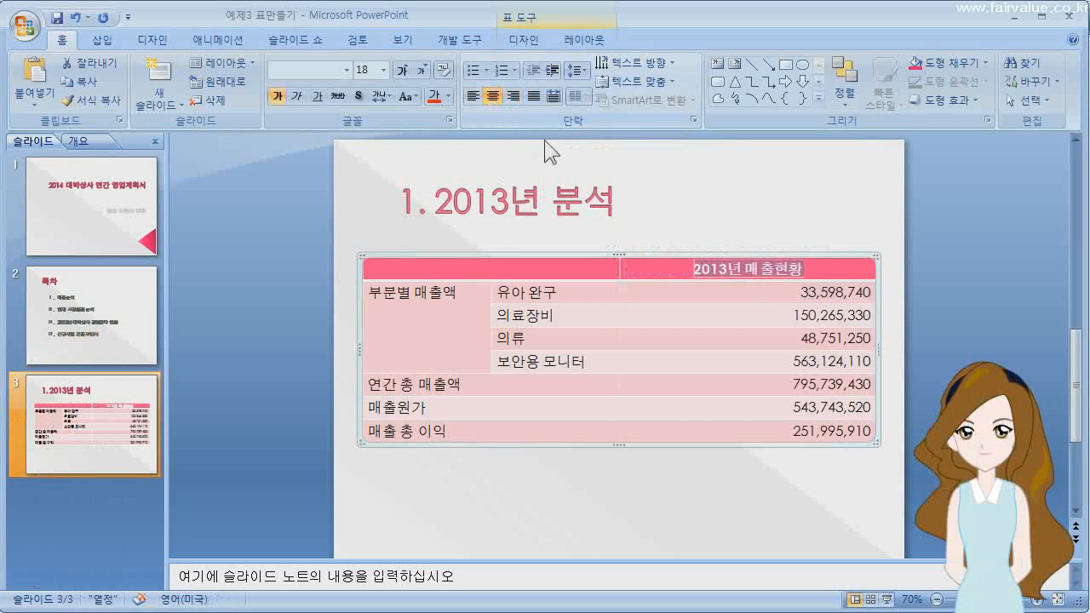
Step: Align the text of the whole sales table vertically to the middle of its cells (중간)
click(593, 482)
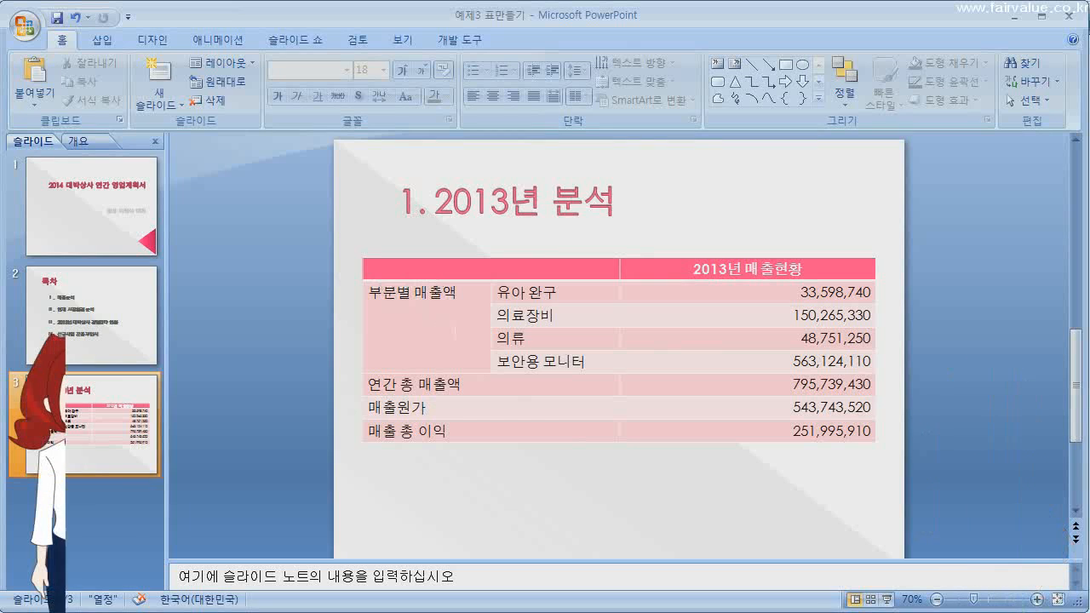
click(394, 256)
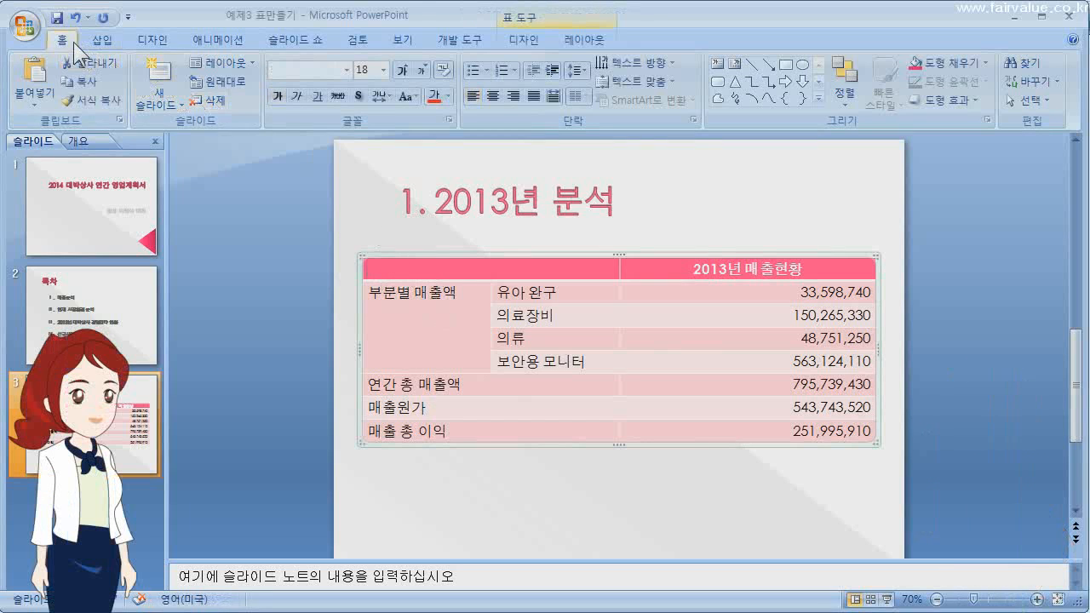
click(629, 78)
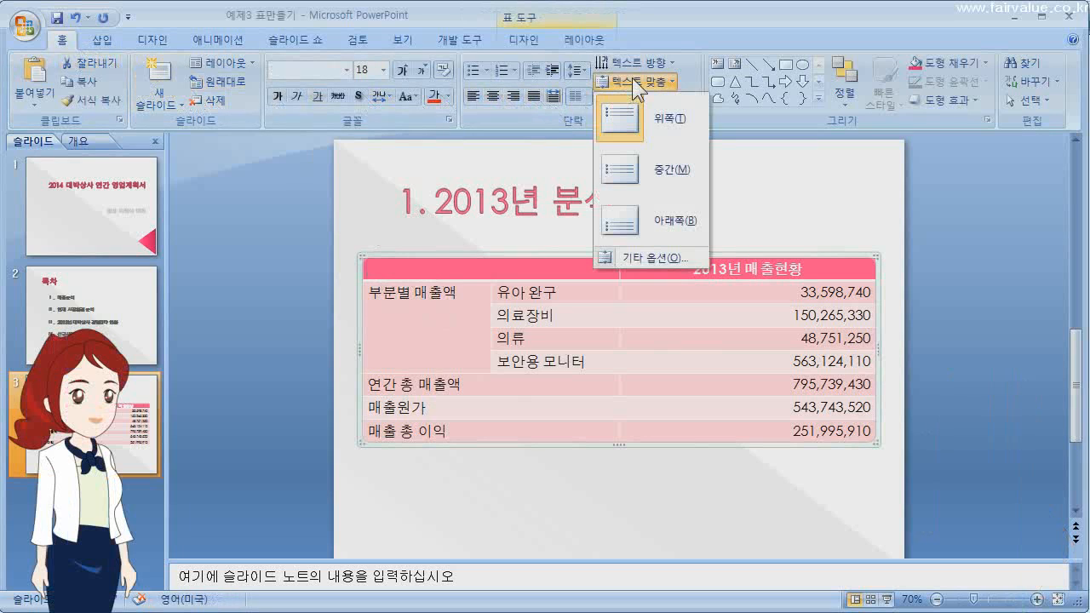
click(656, 166)
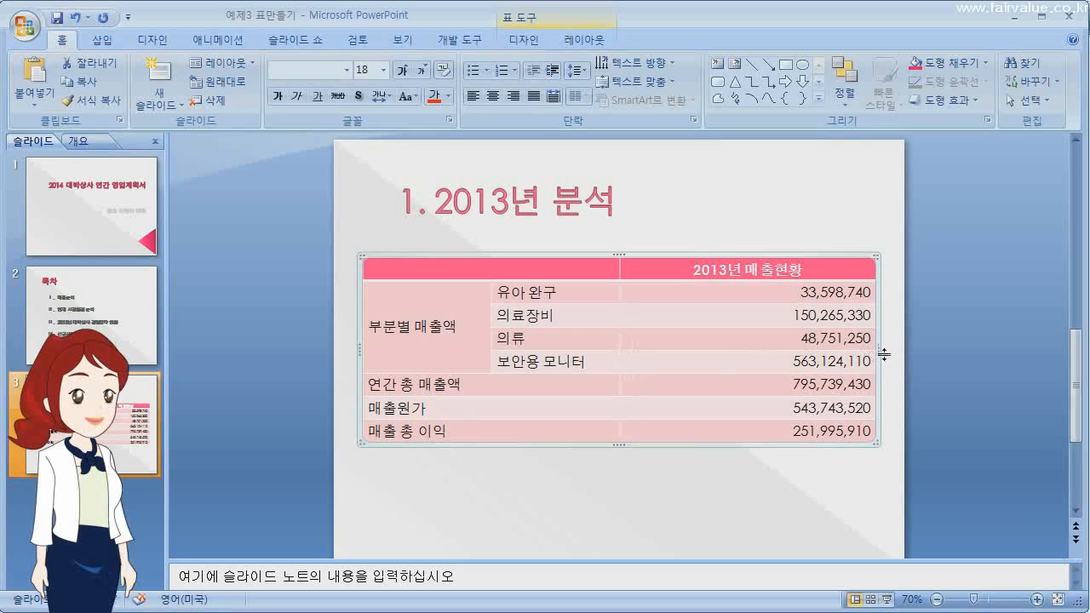
Step: Narrow the sales table slightly from its right edge and nudge it a little right and up on the slide
drag(883, 354, 849, 354)
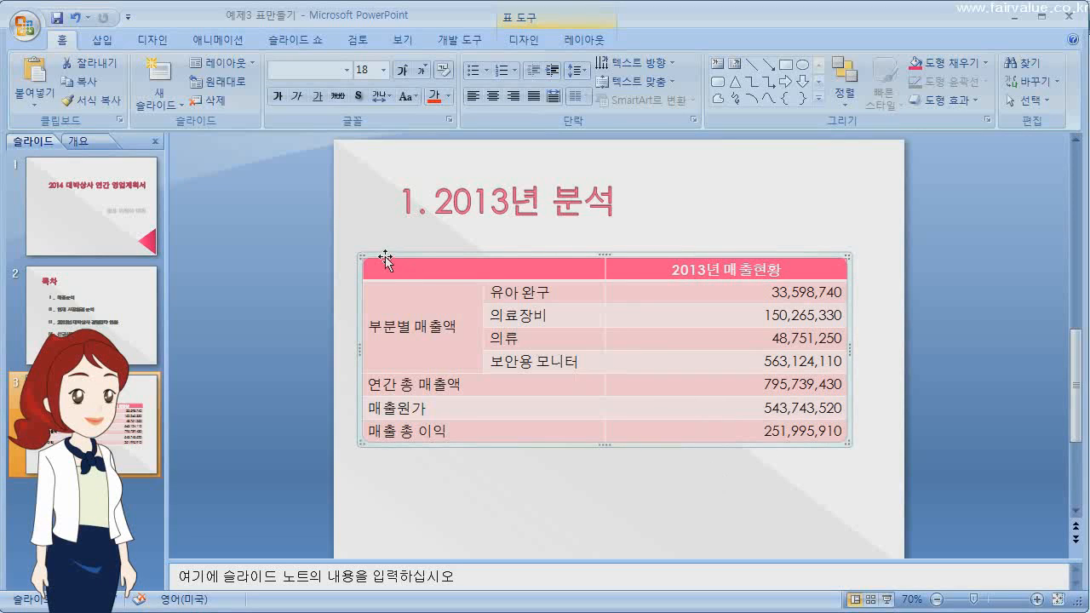
key(Right)
key(Right)
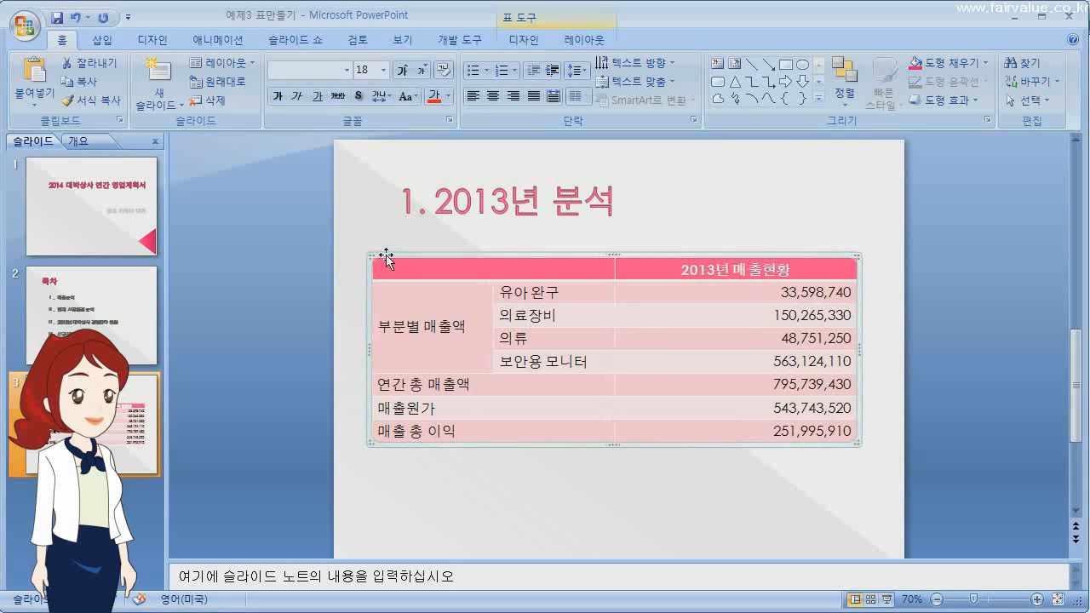
key(Up)
key(Down)
key(Right)
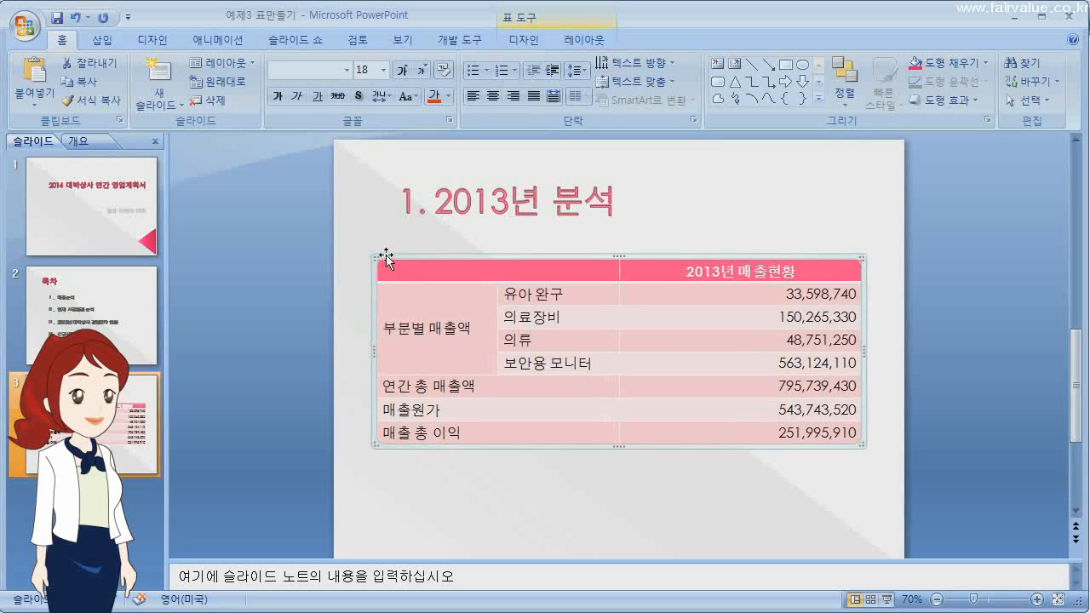
key(Up)
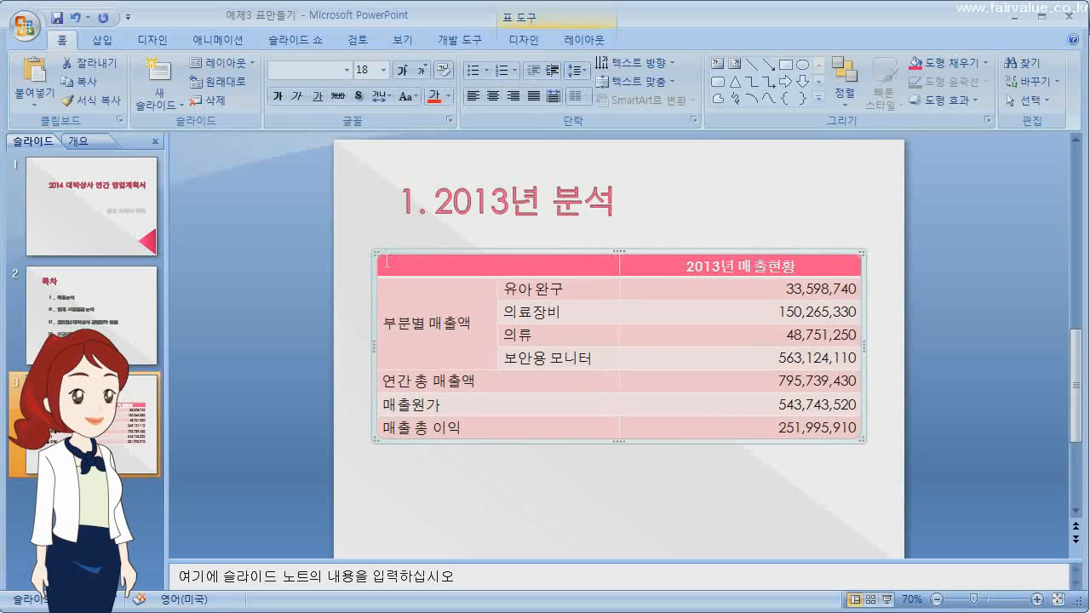
click(628, 486)
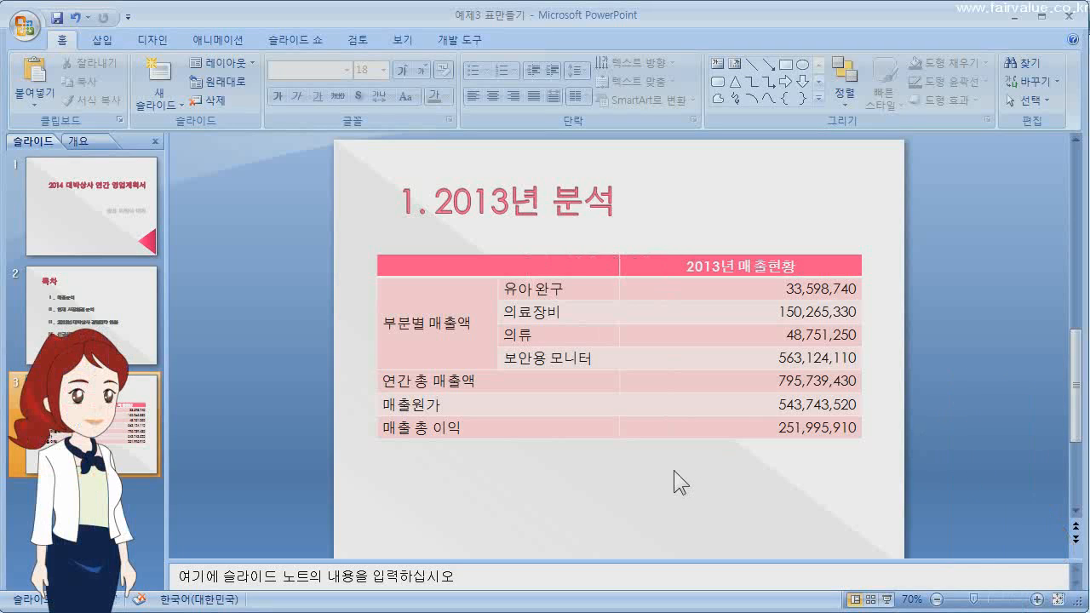
Step: Try the black table style from the second row of the 보통 group on the sales table and undo it
click(433, 244)
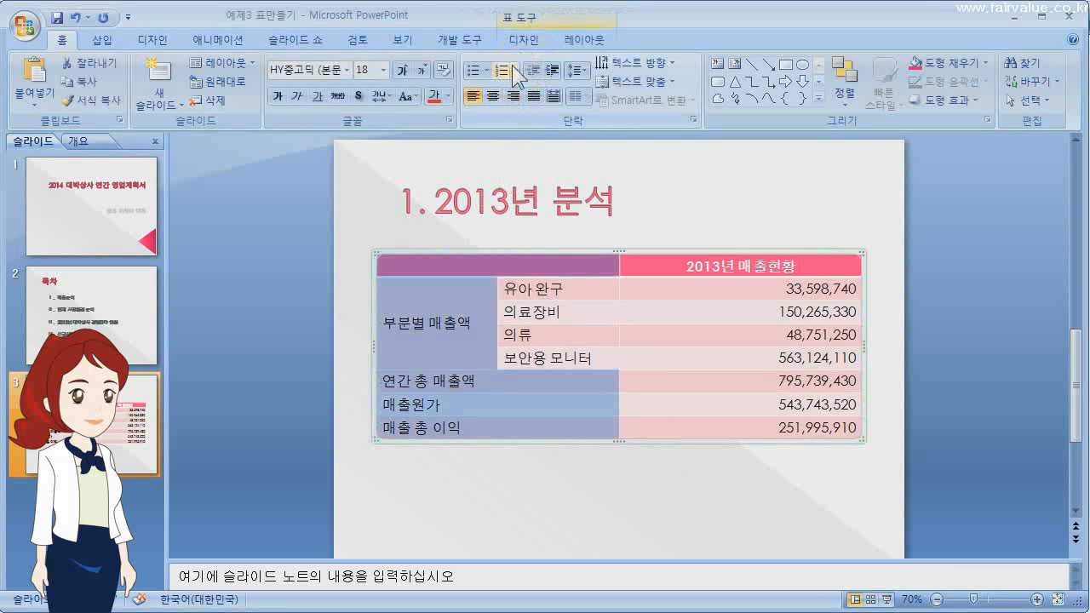
click(524, 40)
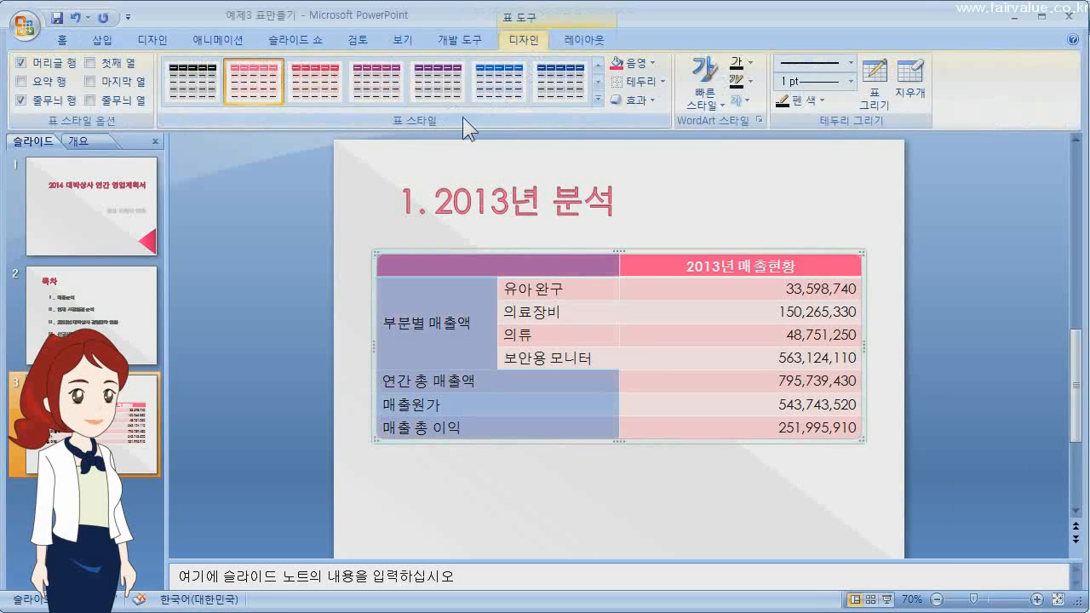
click(598, 101)
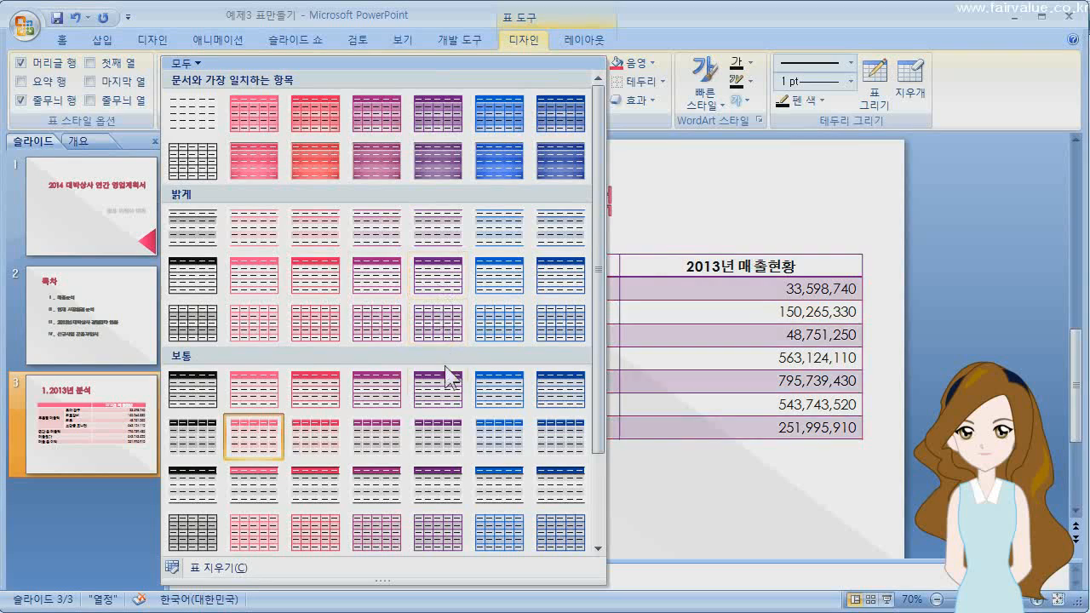
click(191, 447)
click(652, 472)
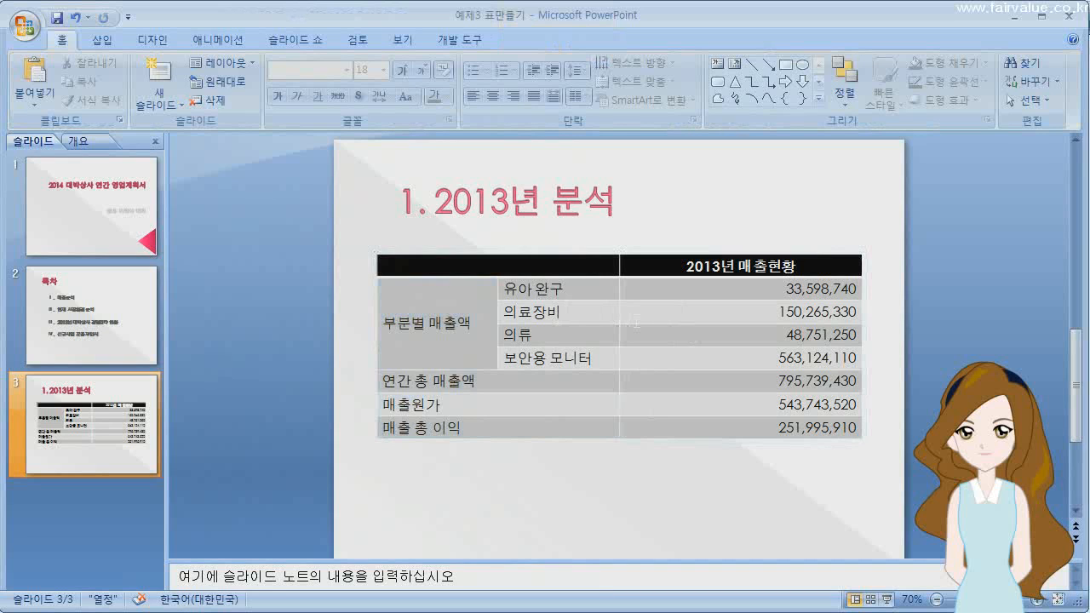
key(ctrl+z)
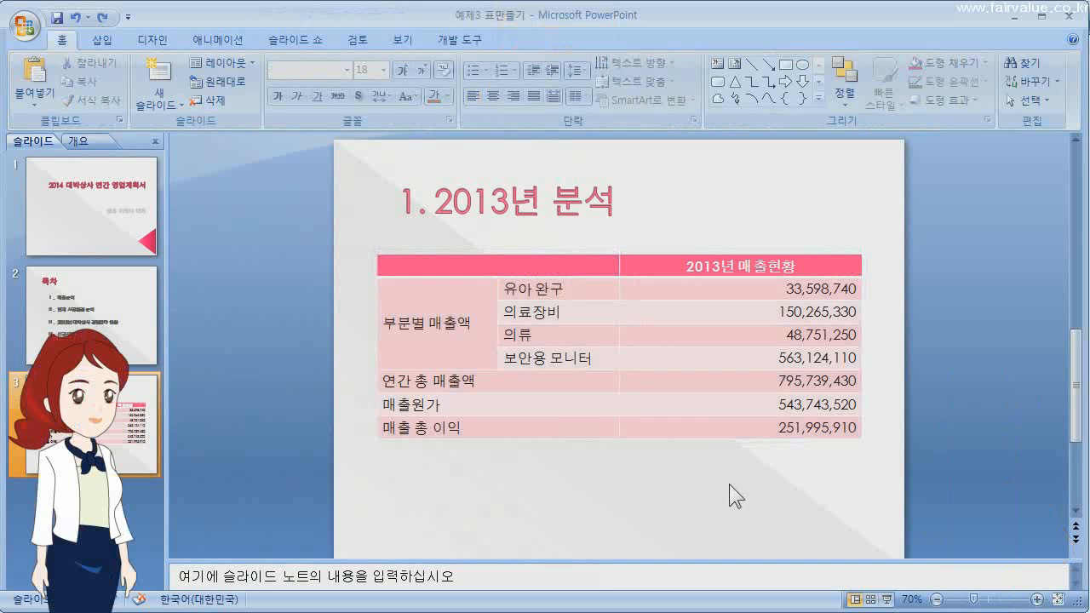
Step: Set the font of the whole sales table to HY중고딕 (본문)
click(536, 253)
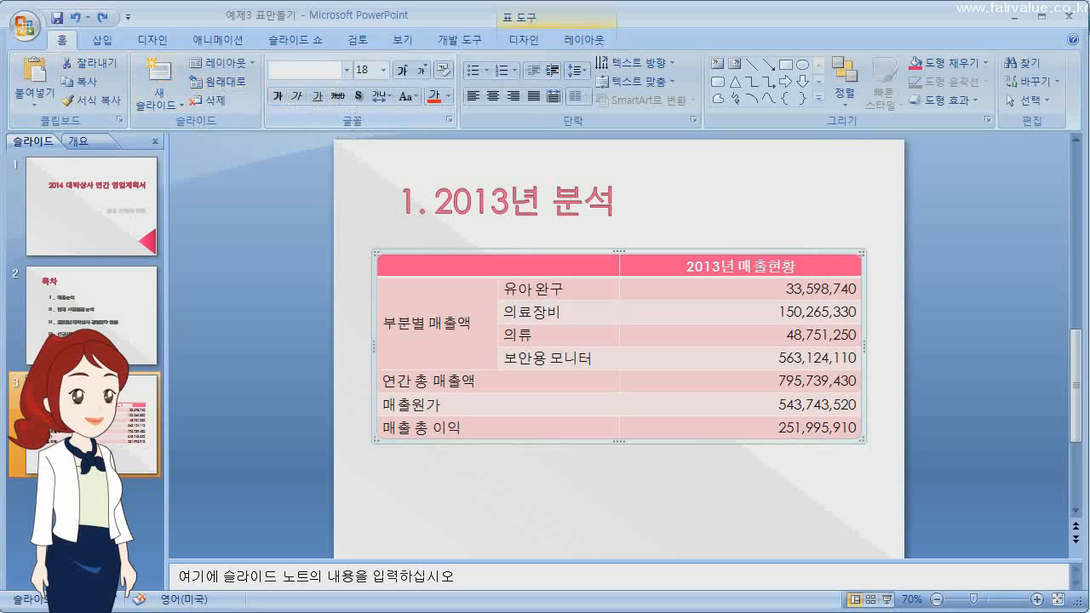
click(349, 75)
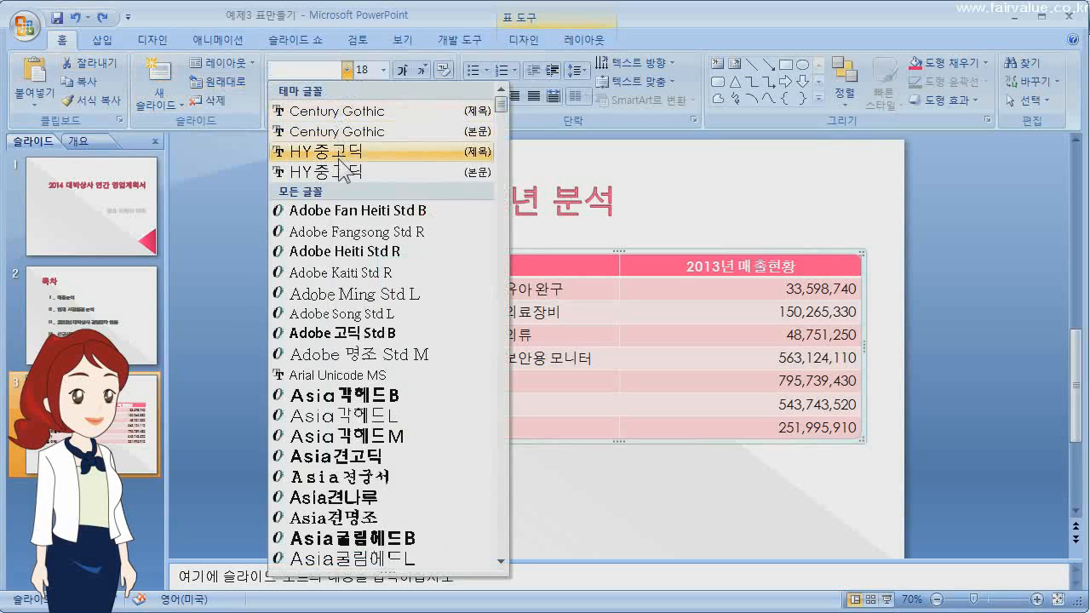
click(341, 167)
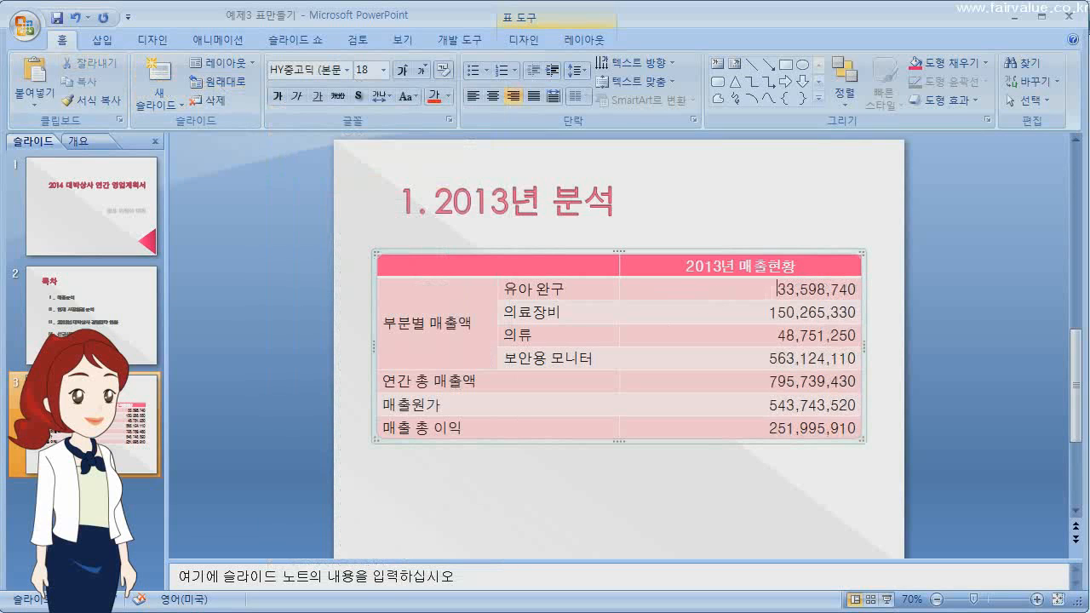
Step: Set the font of the seven sales amounts to Century Gothic (본문)
drag(775, 289, 822, 430)
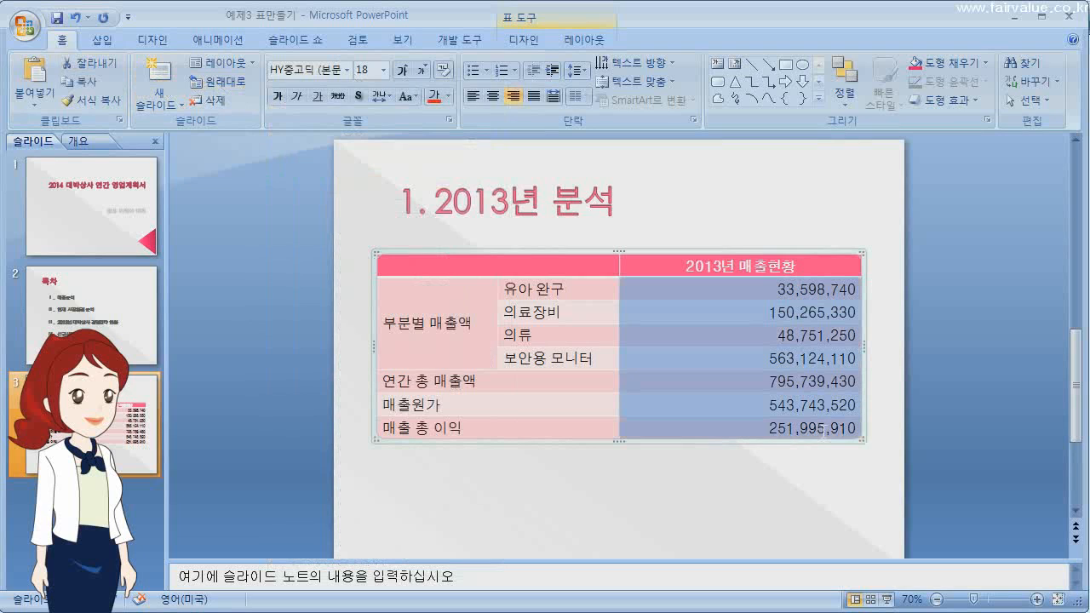
click(346, 71)
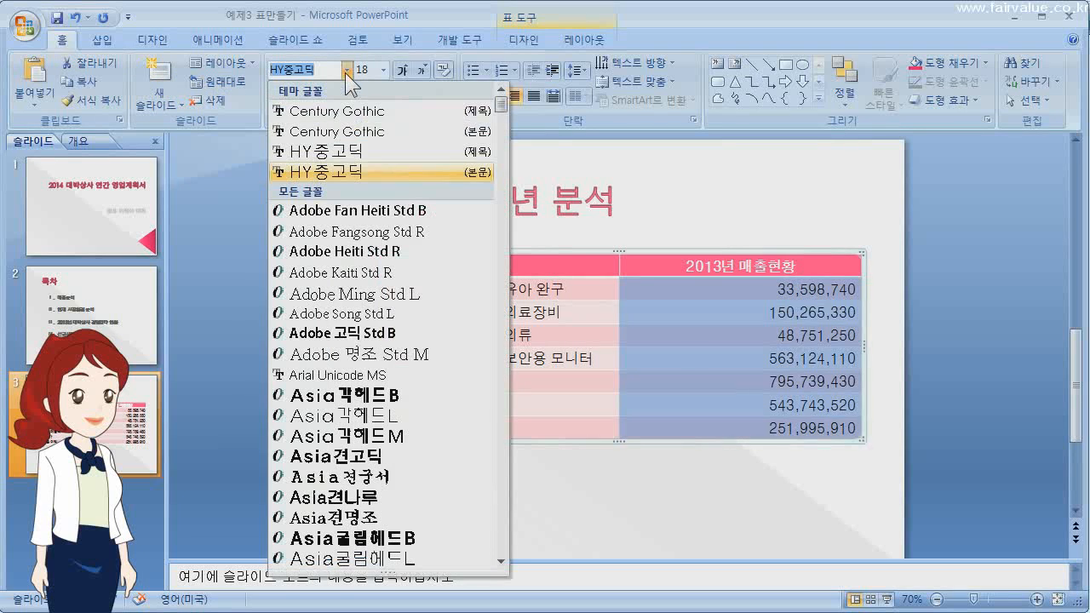
click(345, 134)
click(688, 495)
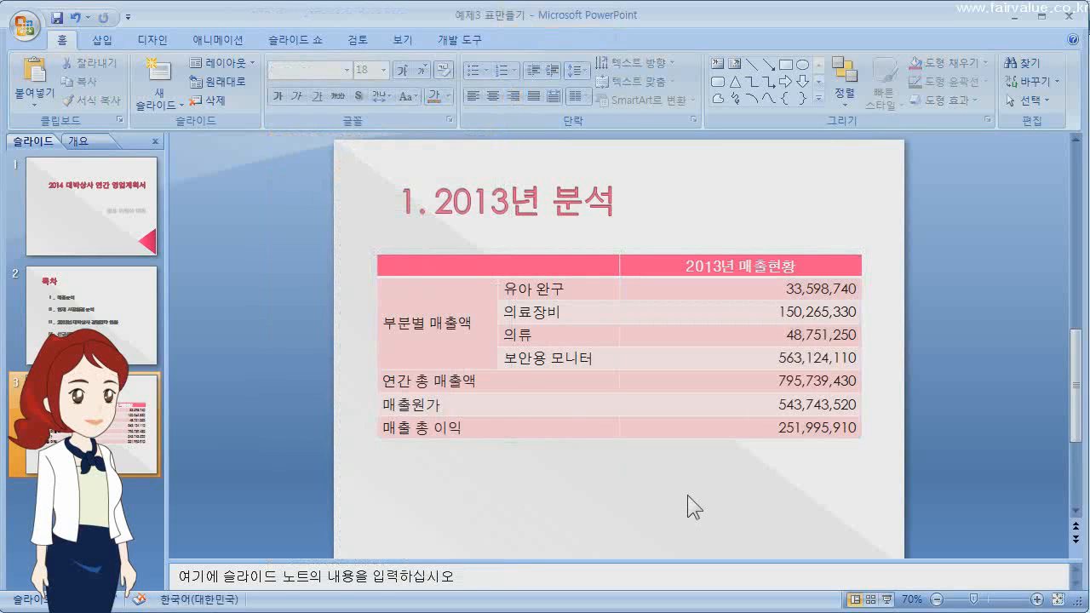
Step: Shade both cells of the table's header row dark gray
drag(569, 266, 706, 267)
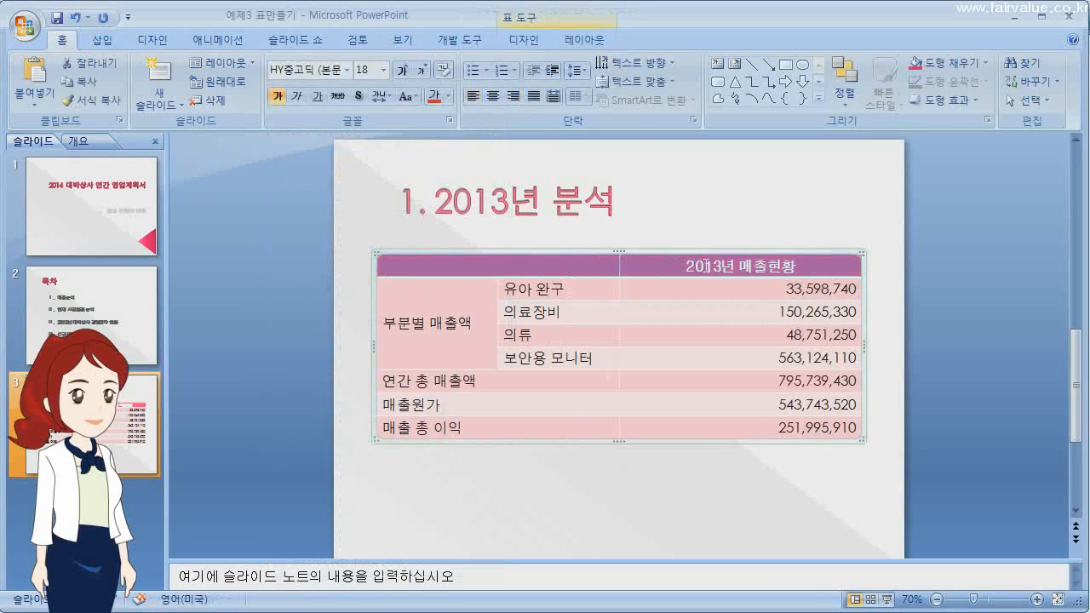
click(525, 37)
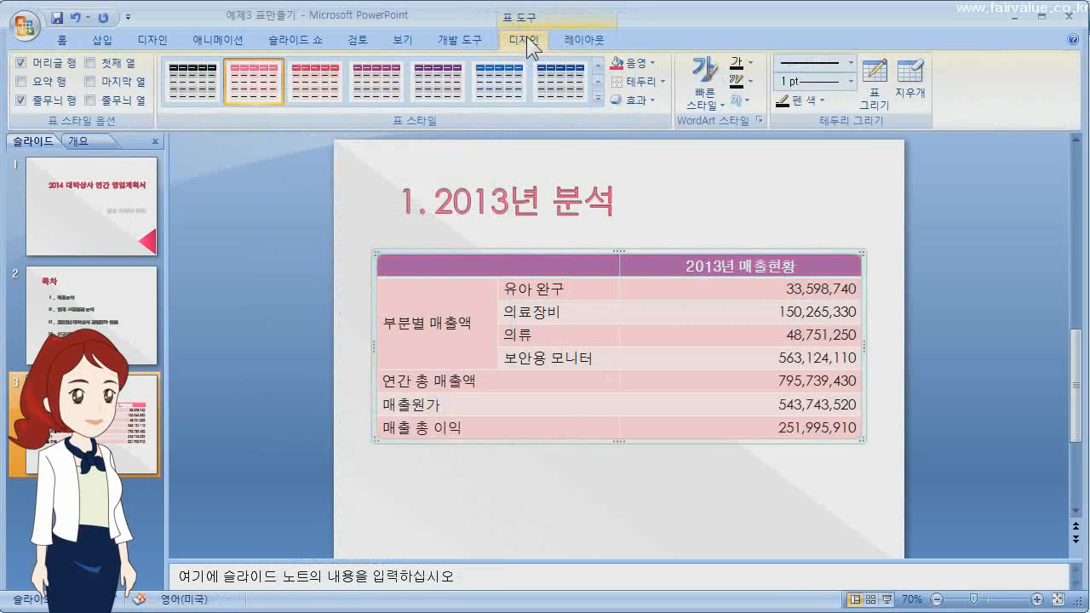
click(652, 63)
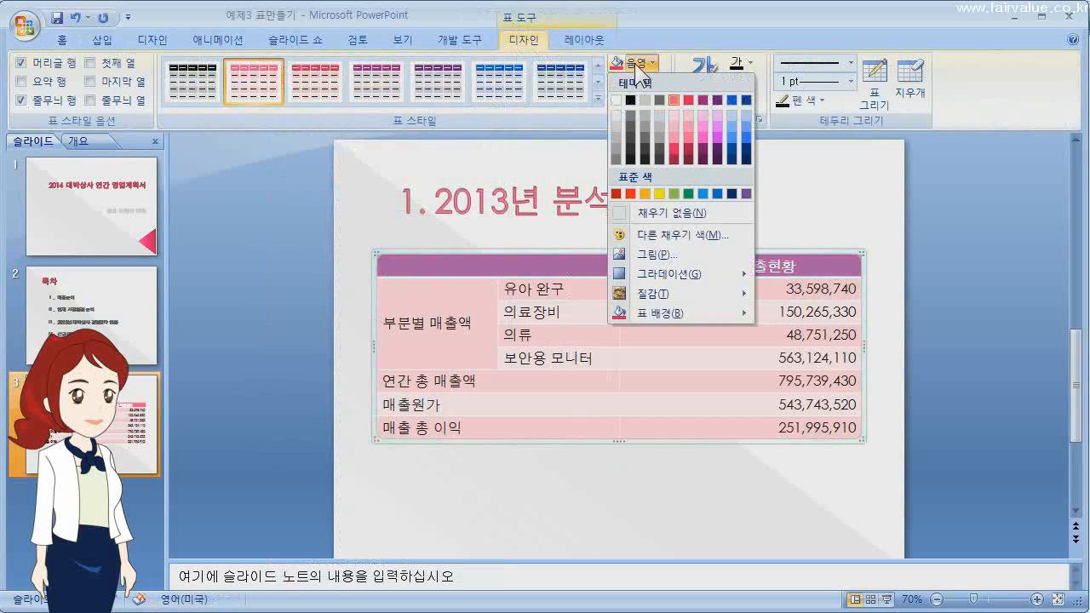
click(631, 138)
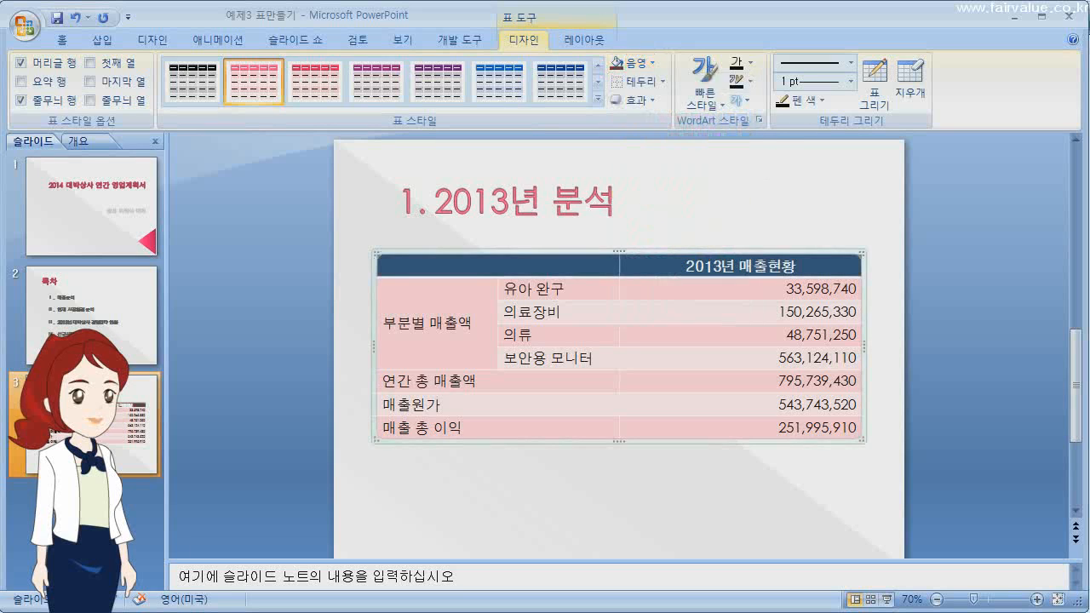
click(692, 478)
Step: Shade all table cells below the header row with 흰색, 배경 1, 15% 더 어둡게
click(478, 290)
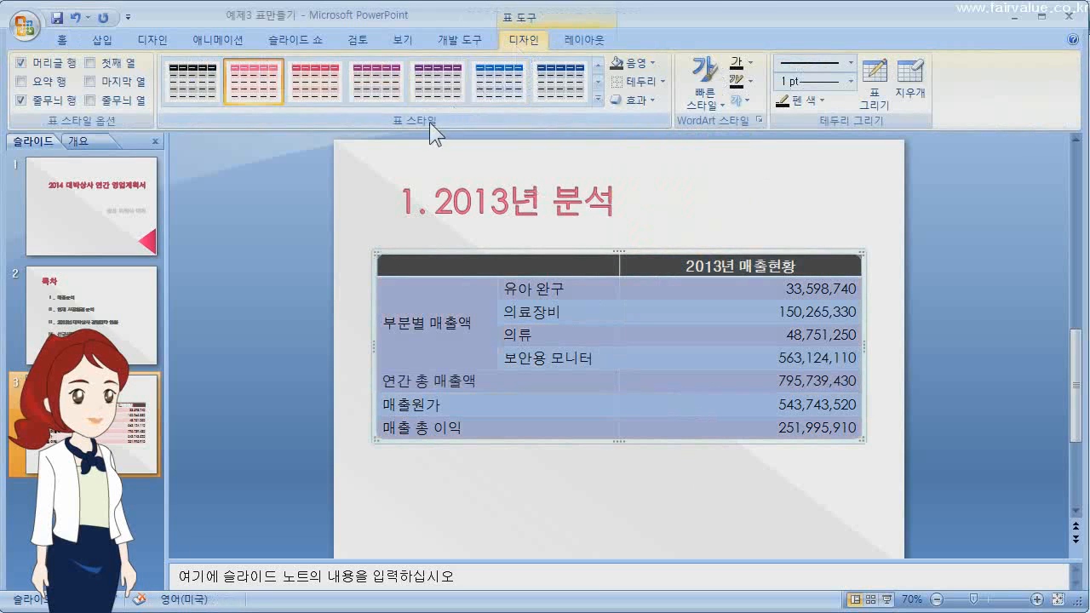
click(639, 62)
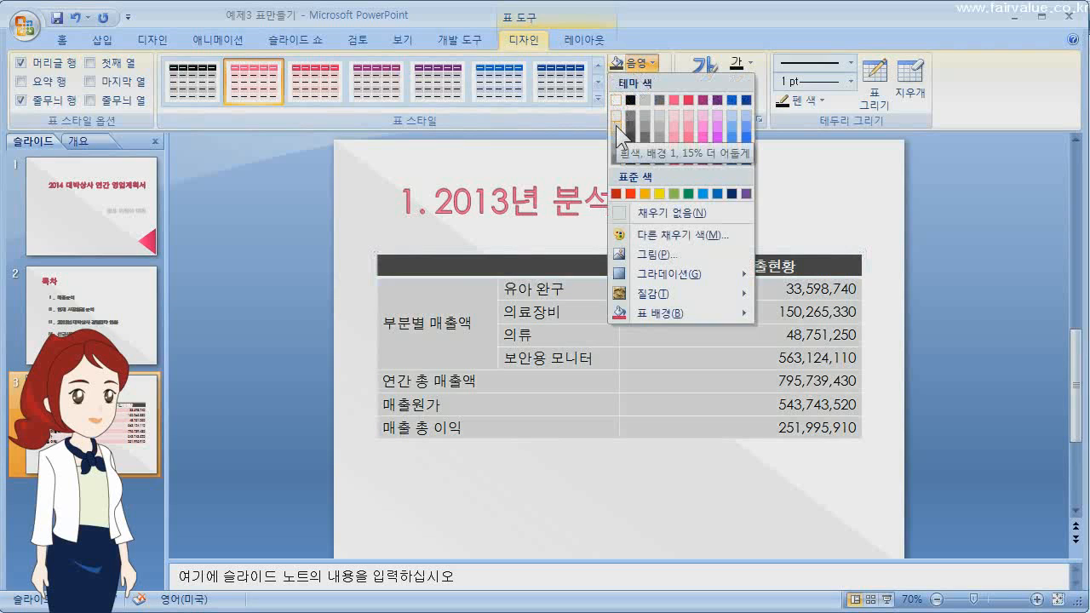
click(616, 125)
click(677, 491)
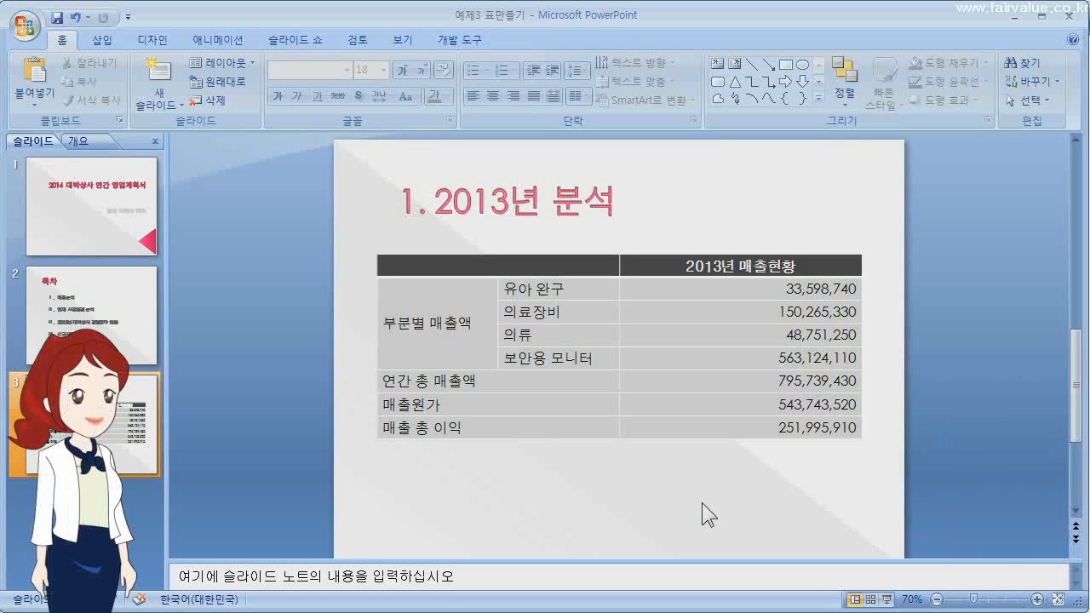
Step: Apply white 2.25 pt borders to all cells of the sales table
click(506, 266)
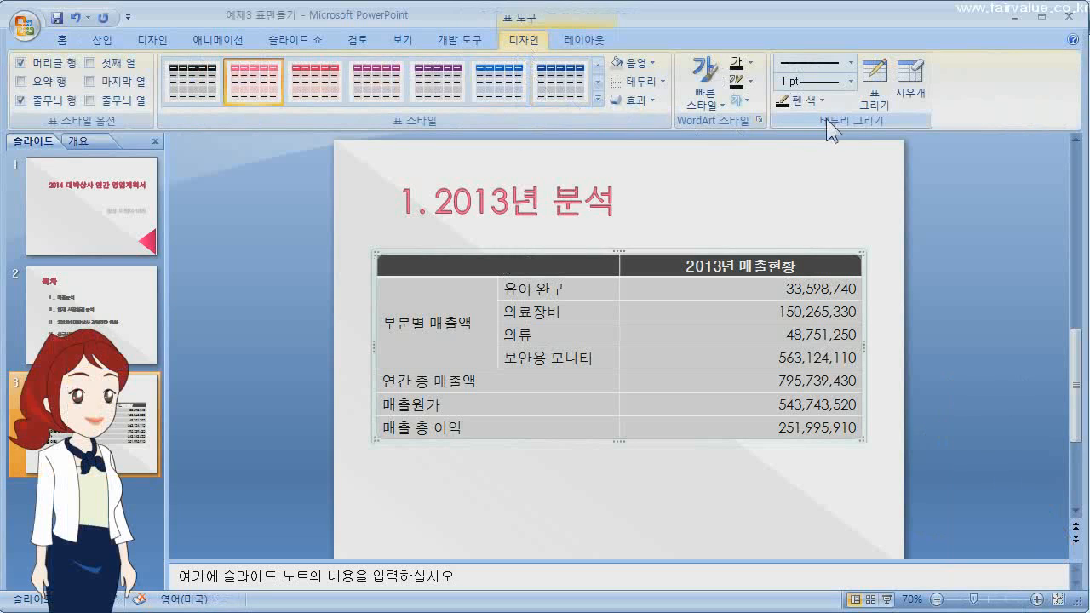
click(849, 81)
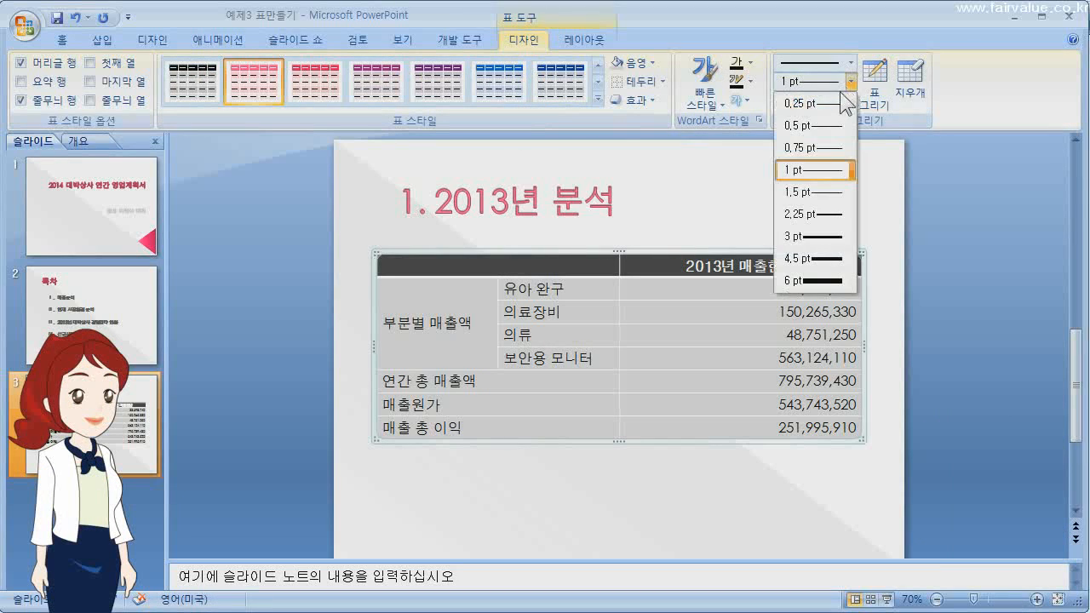
click(814, 213)
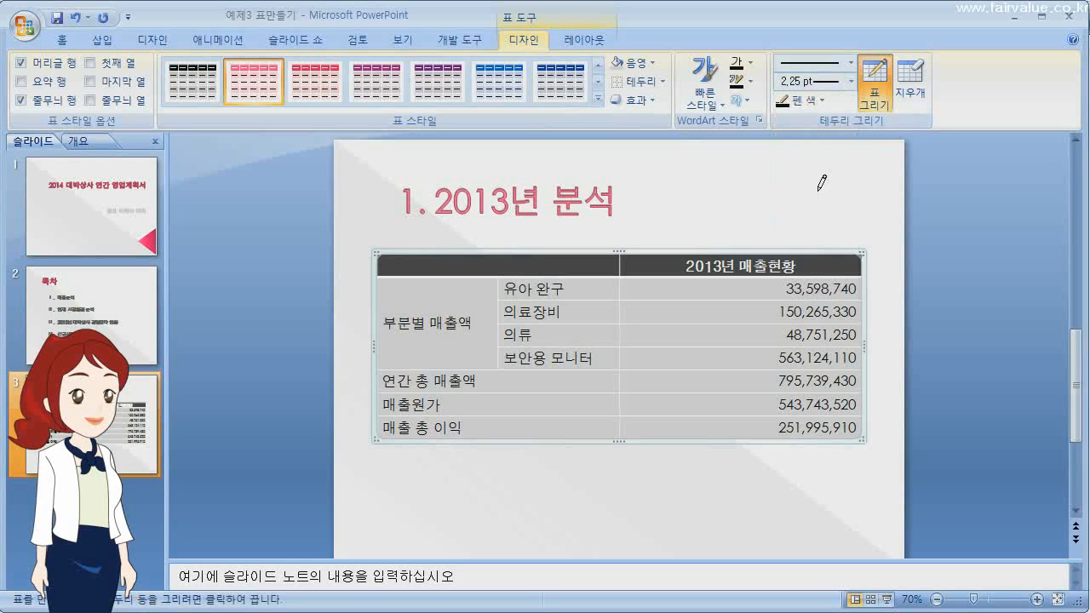
click(816, 102)
click(783, 137)
click(659, 81)
click(656, 121)
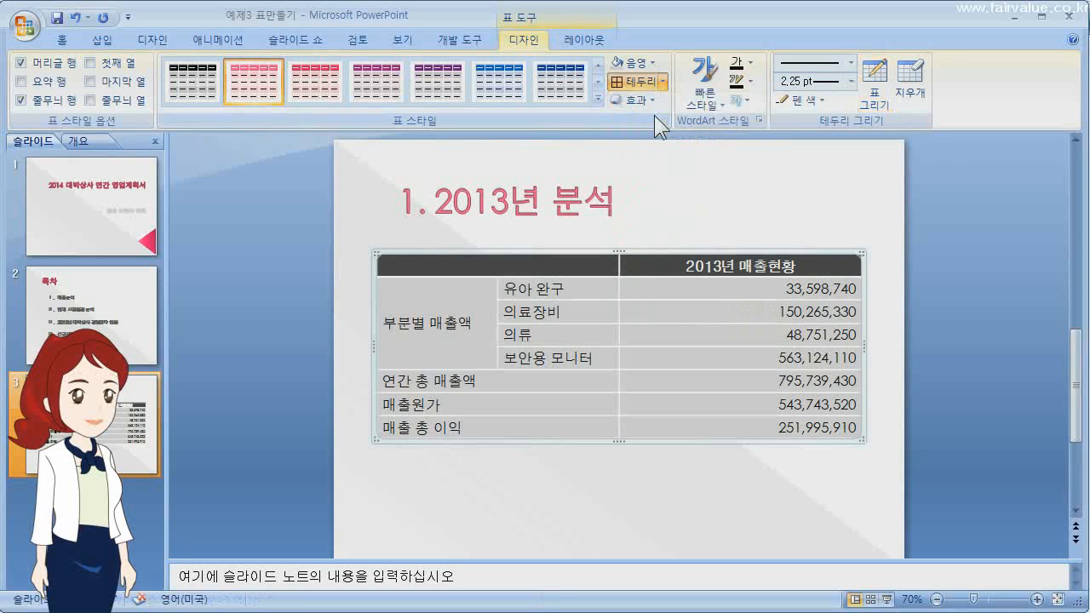
click(677, 467)
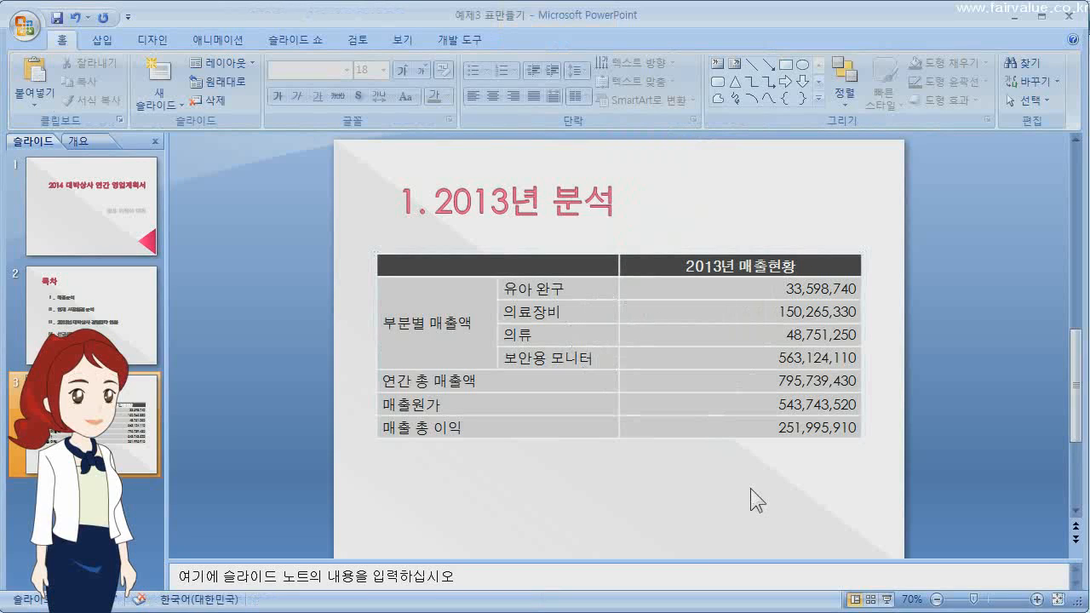
Step: Shift the divider before the amounts column slightly left, narrow the table a little from its right edge and move it slightly up
drag(619, 271, 614, 274)
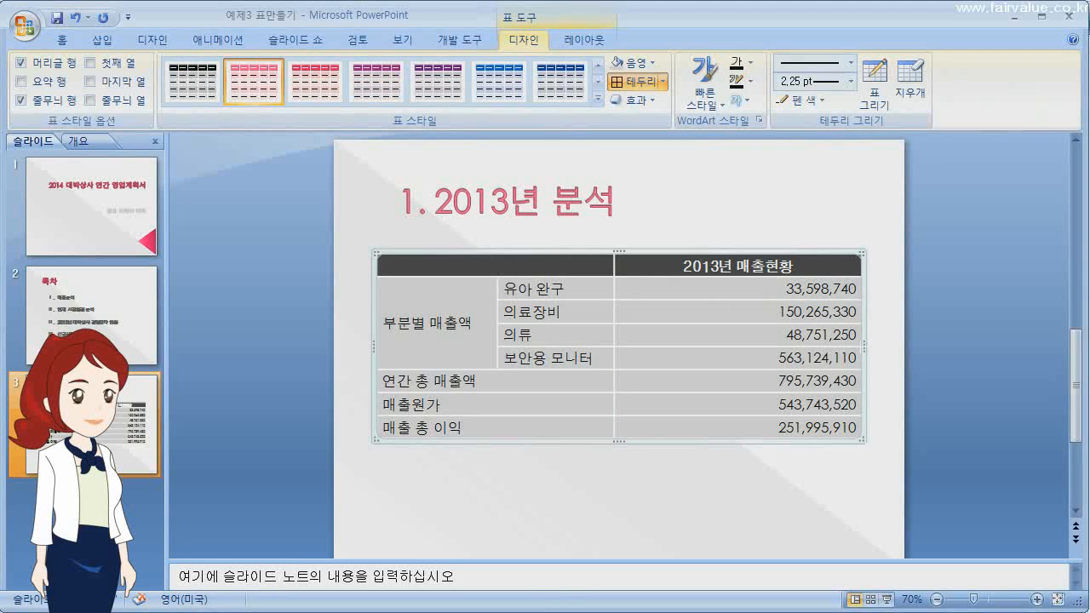
drag(863, 345, 859, 345)
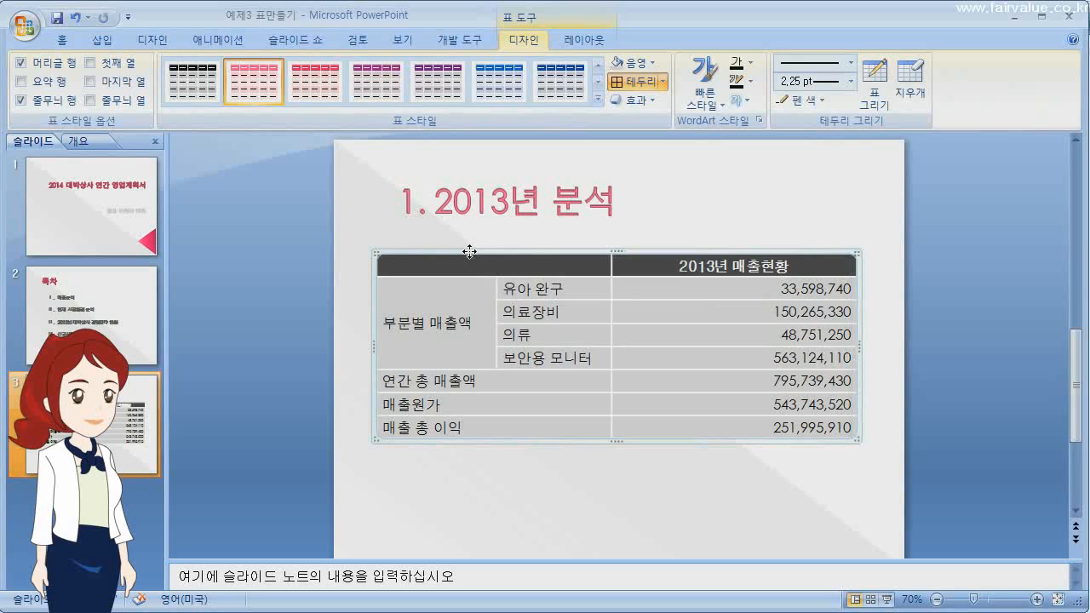
drag(469, 254, 469, 249)
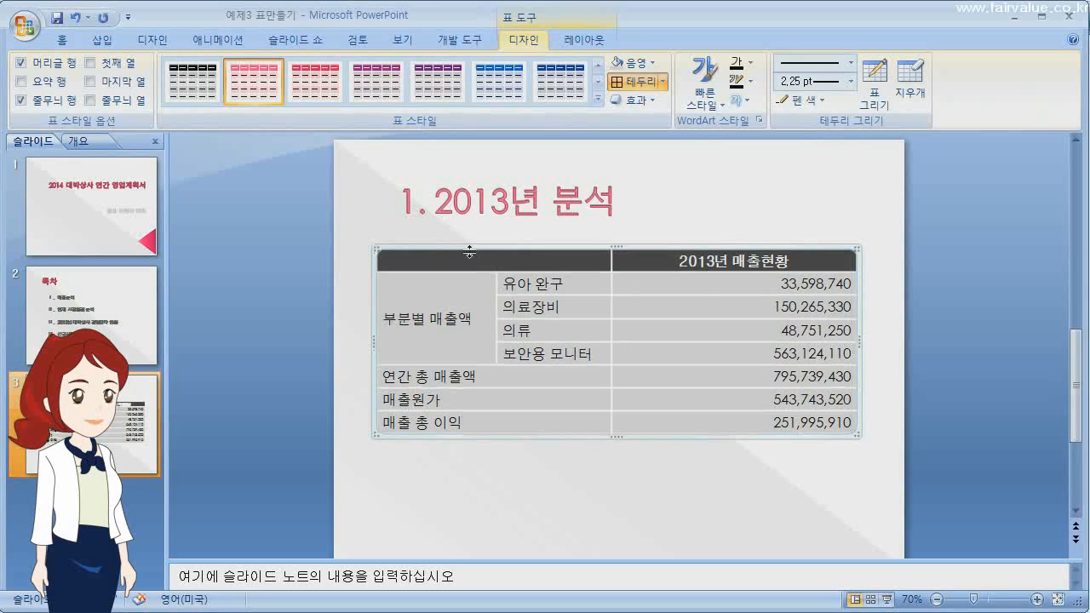
Step: Nudge the sales table slightly to the right on the 2013년 분석 slide
key(ctrl+Right)
key(ctrl+Right)
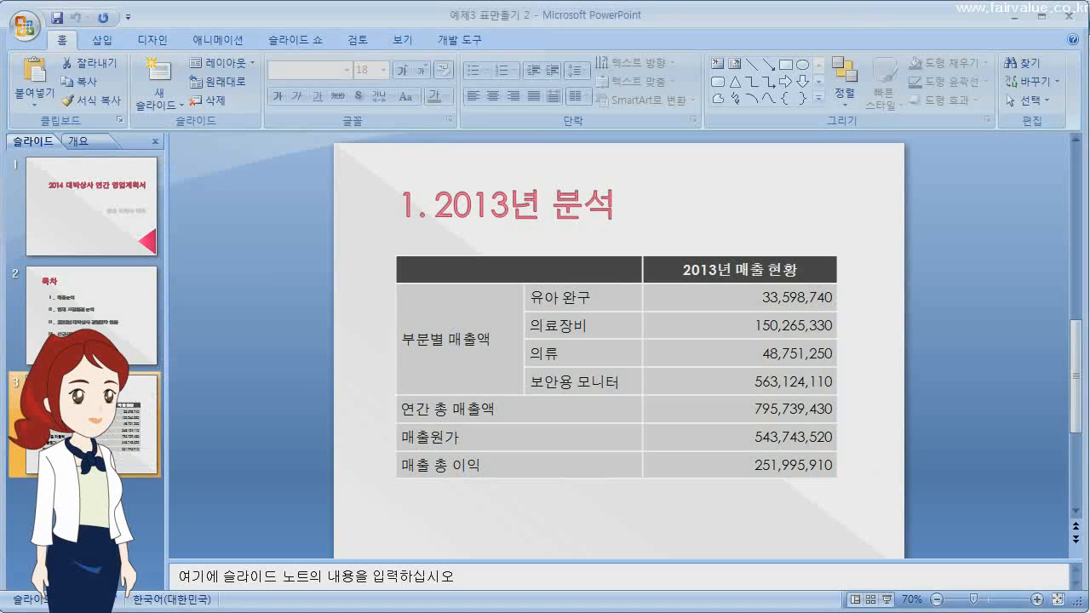
Step: Duplicate the 2013년 분석 slide and change the copy's title to "2. 2014년 목표"
key(ctrl+d)
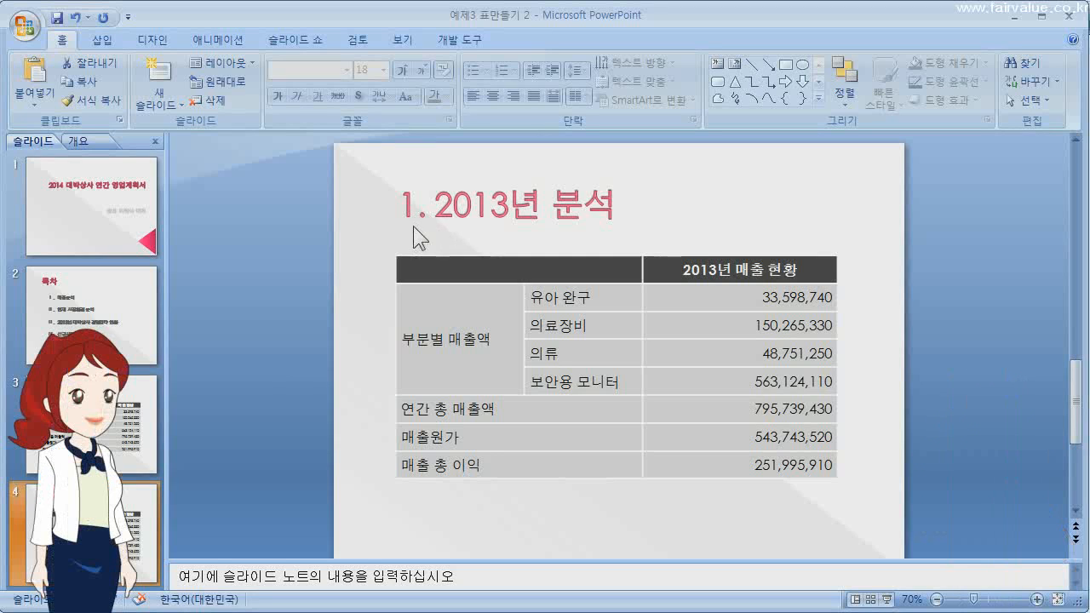
click(400, 204)
key(Delete)
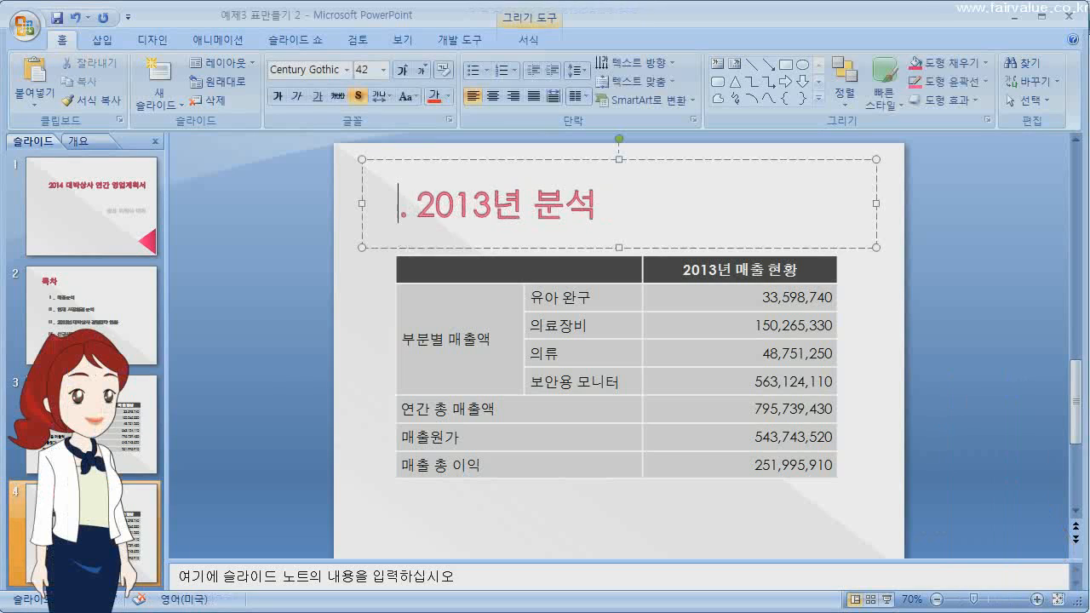
text(2)
key(Right)
key(Right)
key(Right)
key(Right)
key(Right)
key(Delete)
text(4)
key(Right)
key(Right)
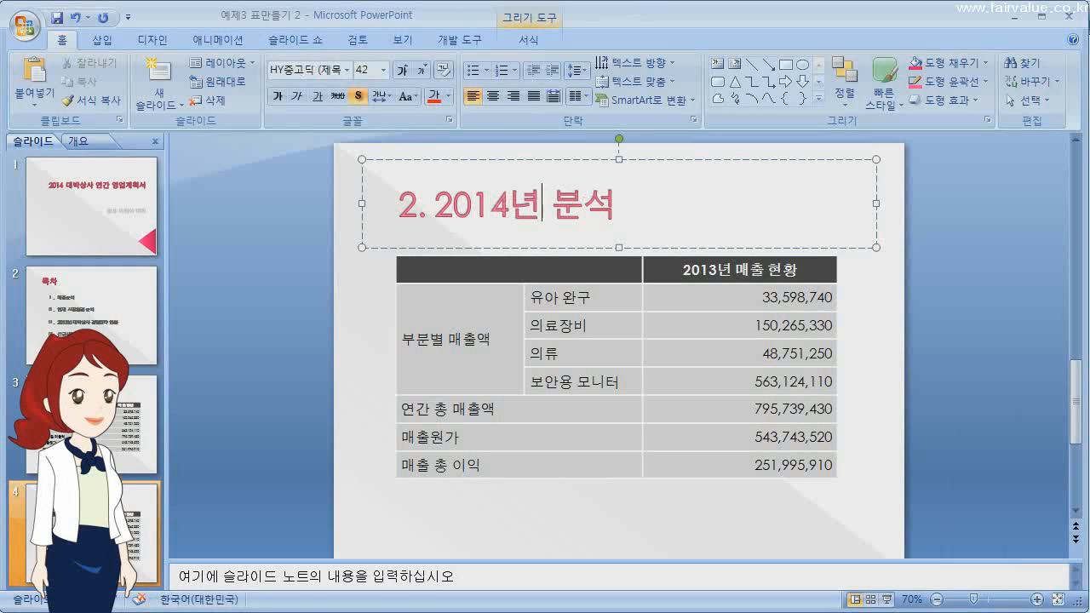
key(Delete)
key(Delete)
text(목표)
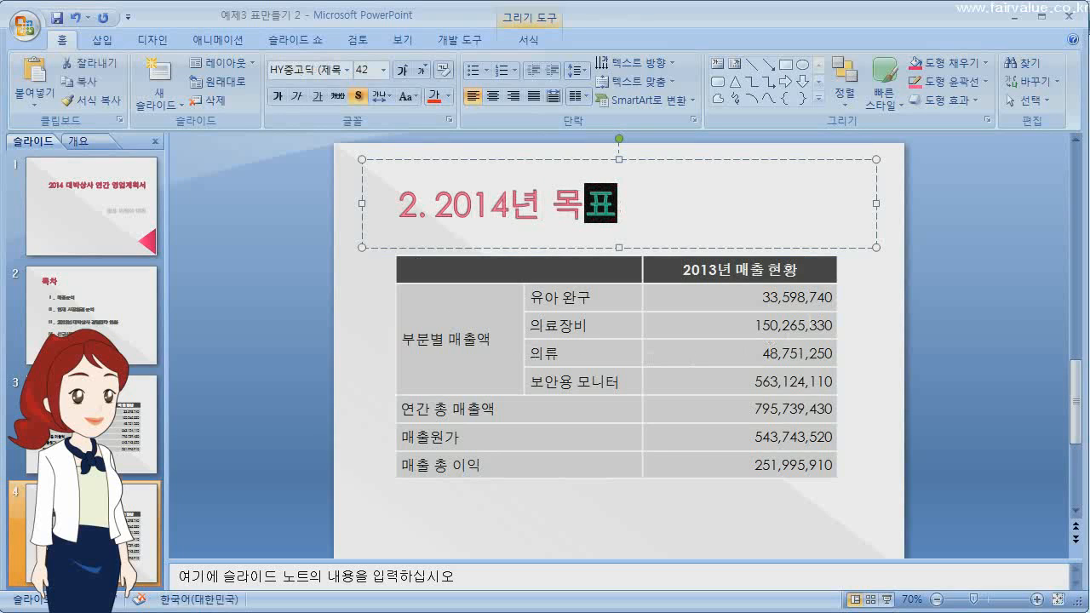
click(856, 372)
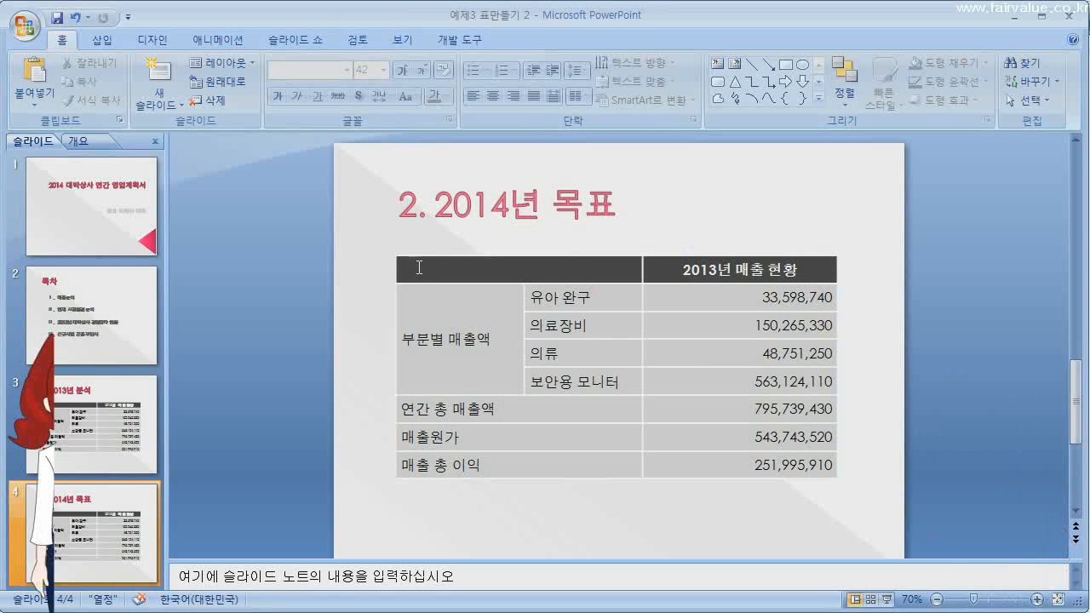
Step: Insert two empty columns to the right of the amounts column in the 2014년 목표 table
click(419, 267)
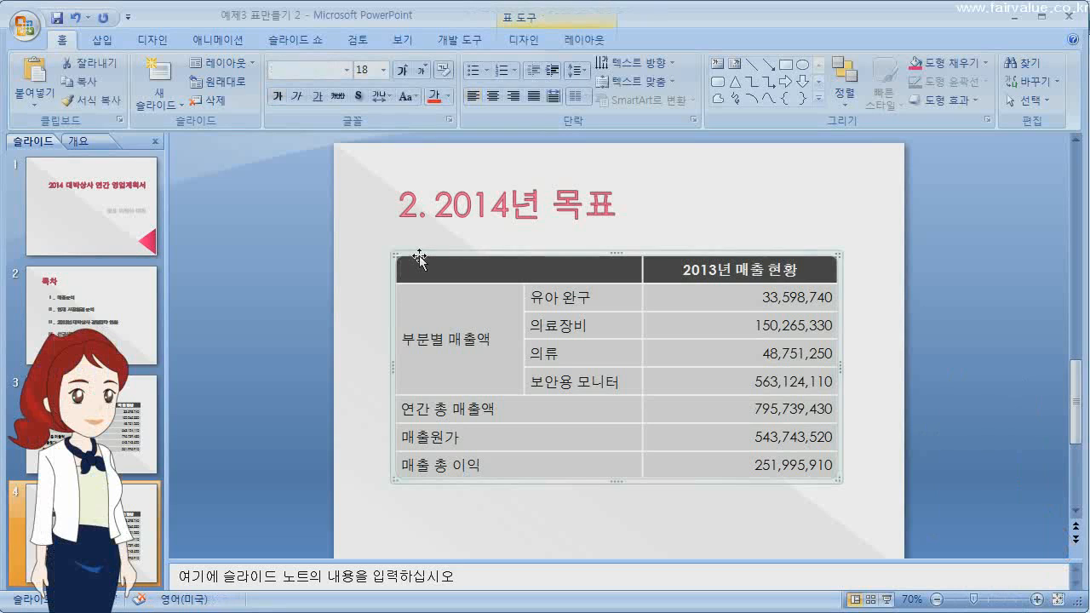
click(585, 40)
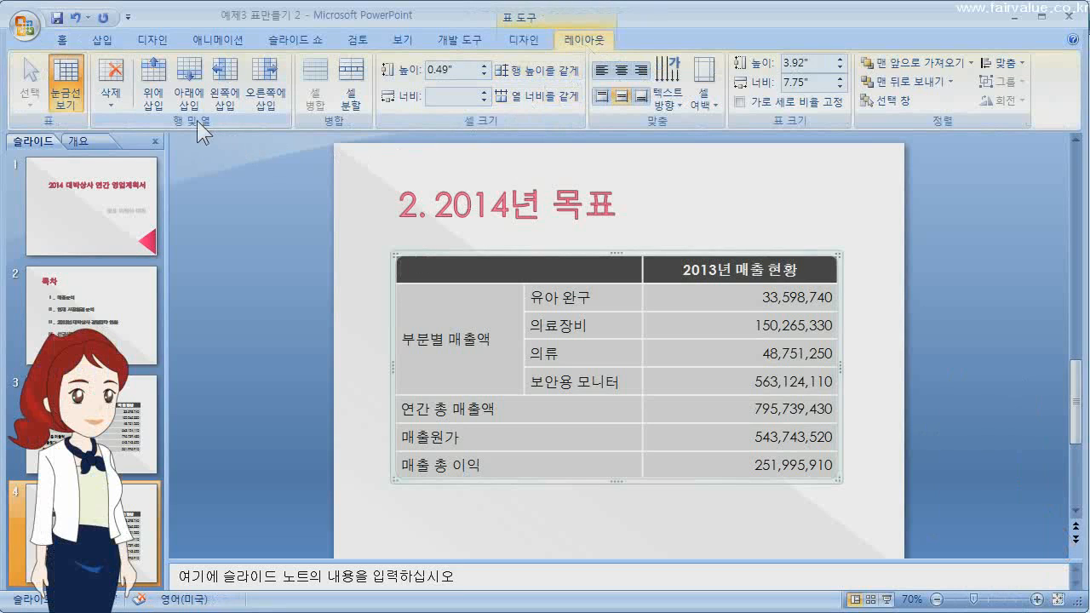
click(263, 96)
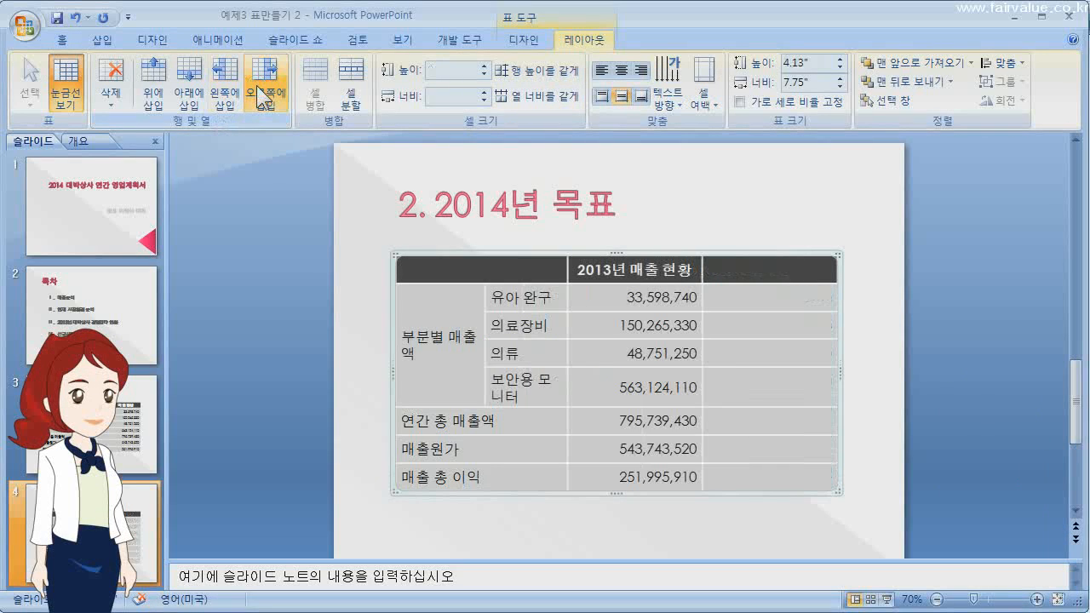
click(262, 95)
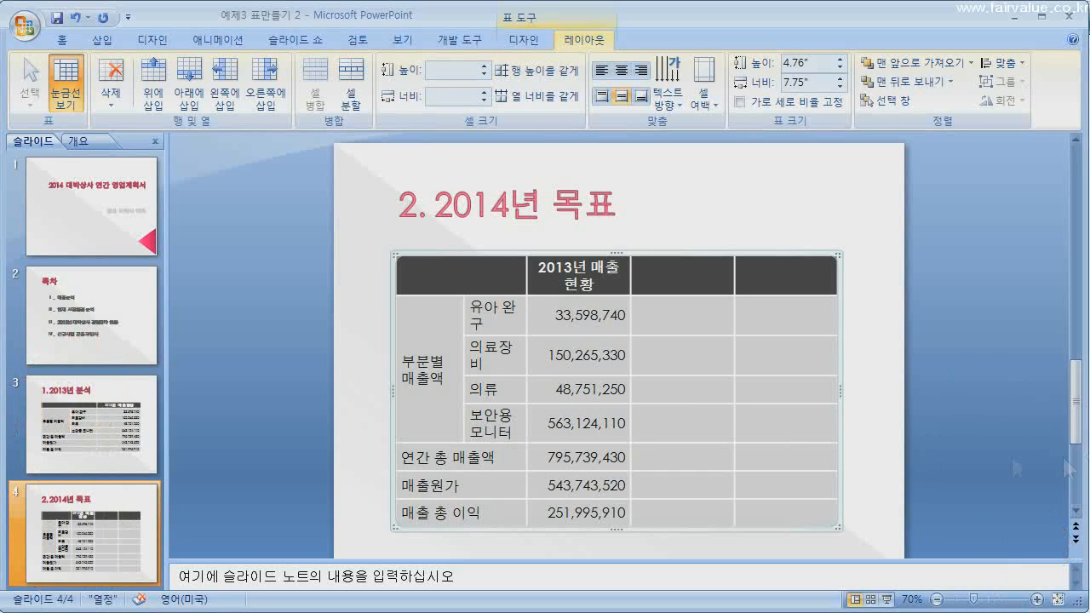
Step: Enter the headings "목표신장률" and "2014년 목표 금액" for the two new table columns
click(663, 277)
text(목표신장률)
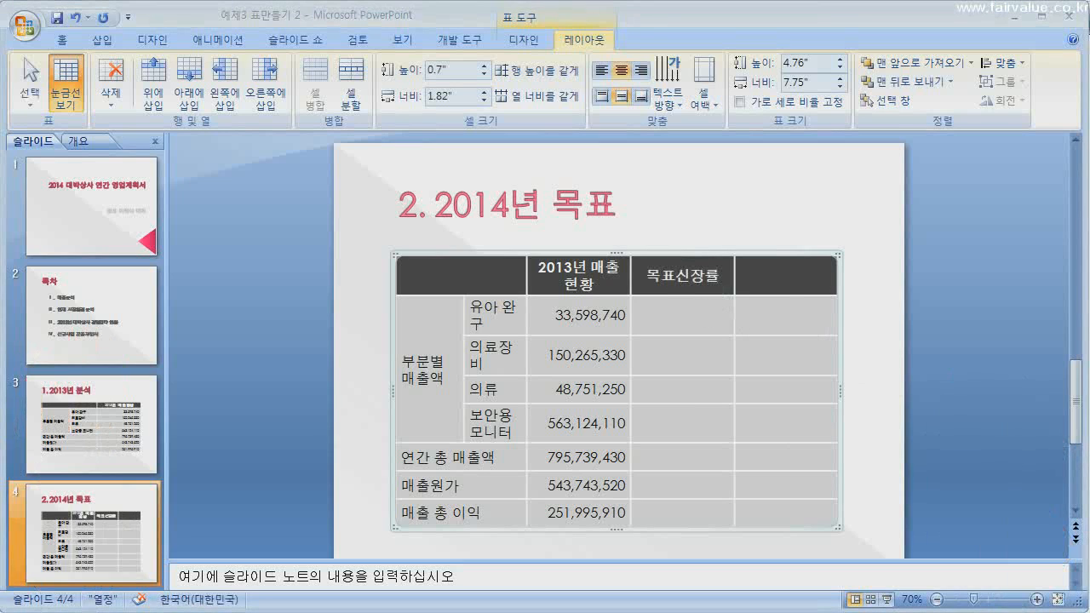
key(Tab)
text(2014년 목표 금액)
Step: Enter 40% and 47,038,236 in the 유아 완구 row, and 30% and 195,344,929 in the 의료장비 row
click(692, 316)
text(40%)
key(Tab)
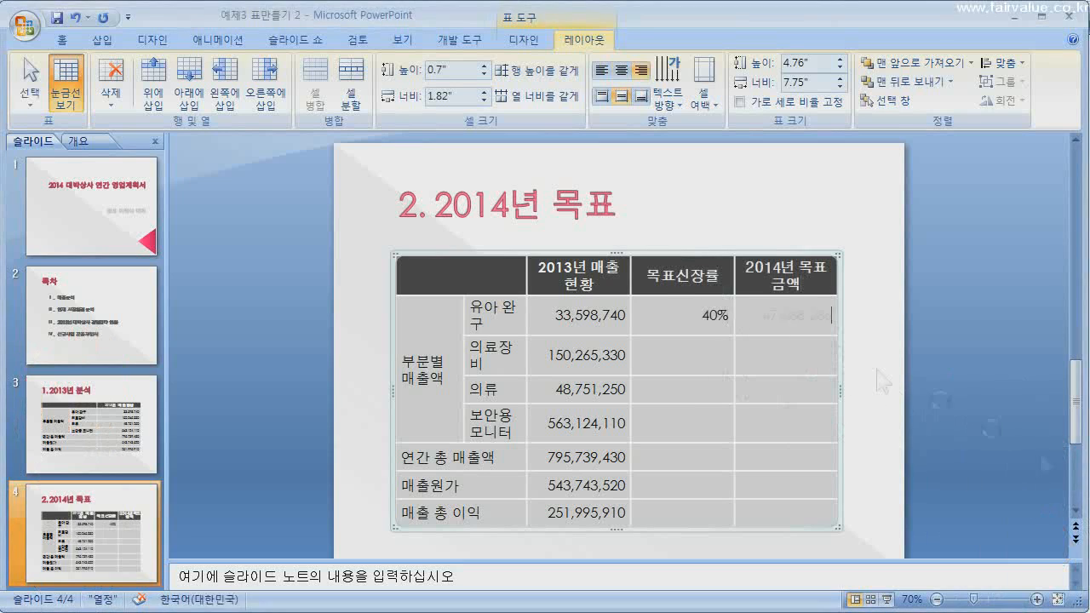
text(47,038,236)
key(Tab)
key(Tab)
key(Tab)
text(30%)
click(786, 356)
text(195,344,929)
Step: Enter 10% and 53,626,375 in the 의류 row, and 20% and 675,748,932 in the 보안용 모니터 row
click(682, 390)
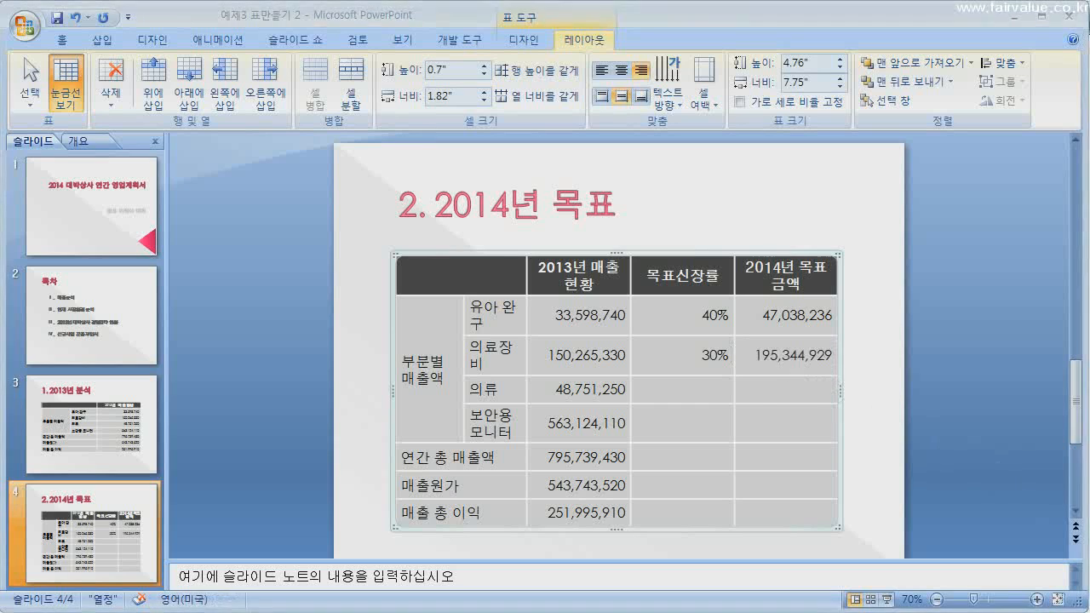
text(10%)
click(786, 390)
text(53,626,375)
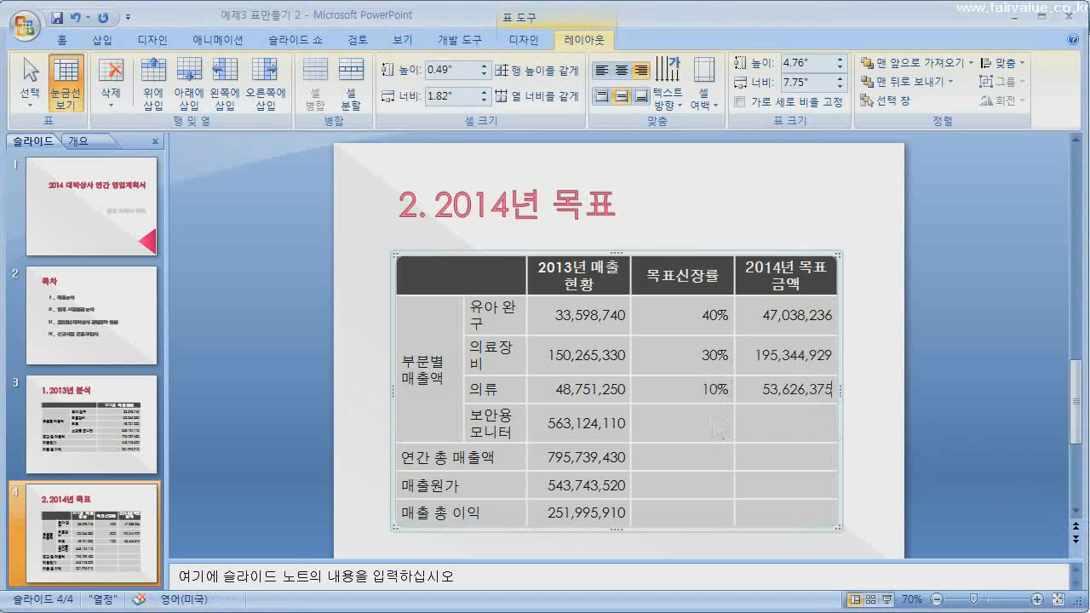
click(682, 424)
text(20%)
click(785, 424)
text(675,748,932)
Step: Fill in 연간 총 매출액 with 22% and 971,758,472, 매출원가 with 638,575,410, and 매출 총 이익 with 32% and 333,183,062
click(682, 457)
text(22%)
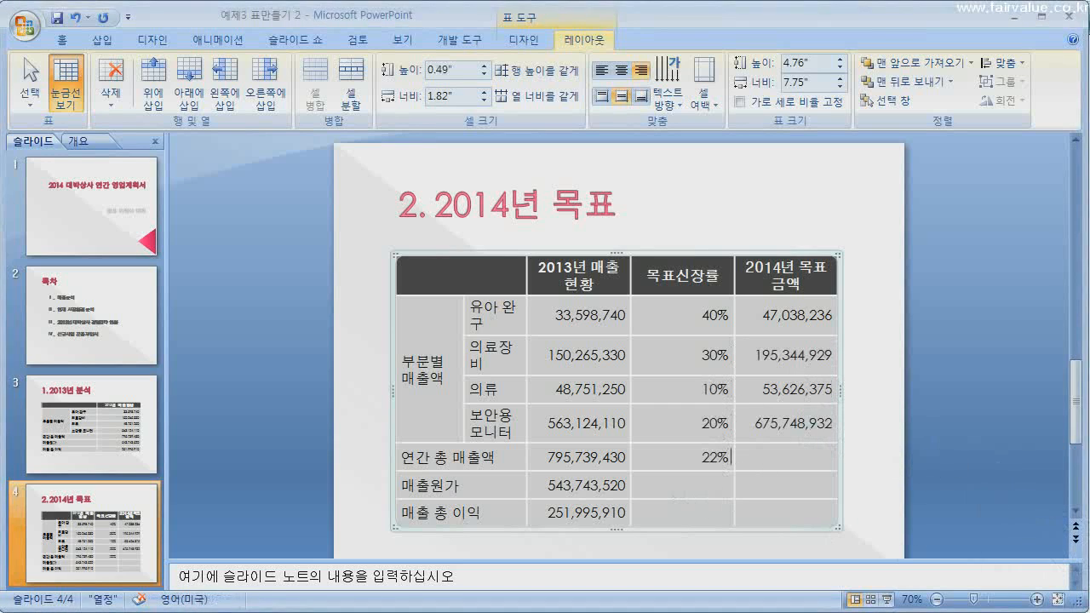
click(785, 457)
text(971,758,472)
click(786, 486)
text(638,575,410)
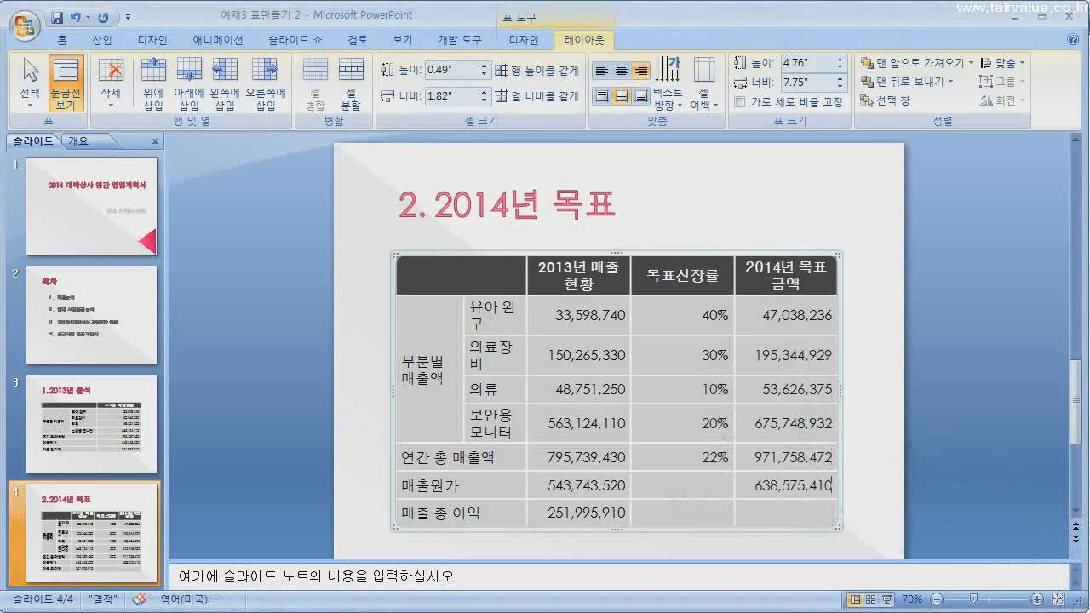
click(682, 513)
text(32%)
click(790, 512)
text(333,183,062)
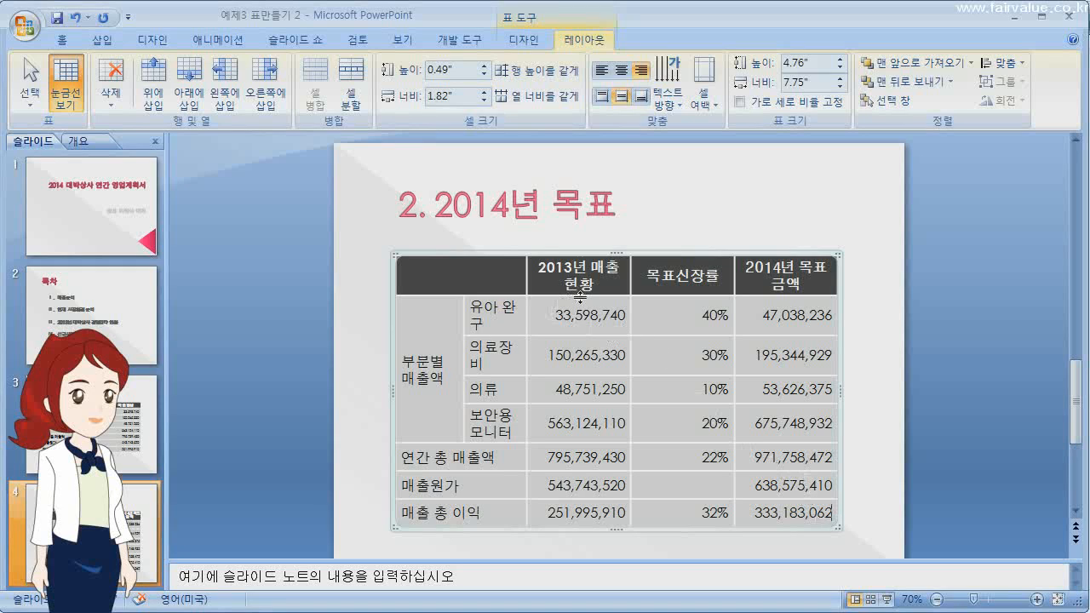
Step: Widen the table on both sides and extend it downward to about 9.58" wide by 4.75" high
click(488, 254)
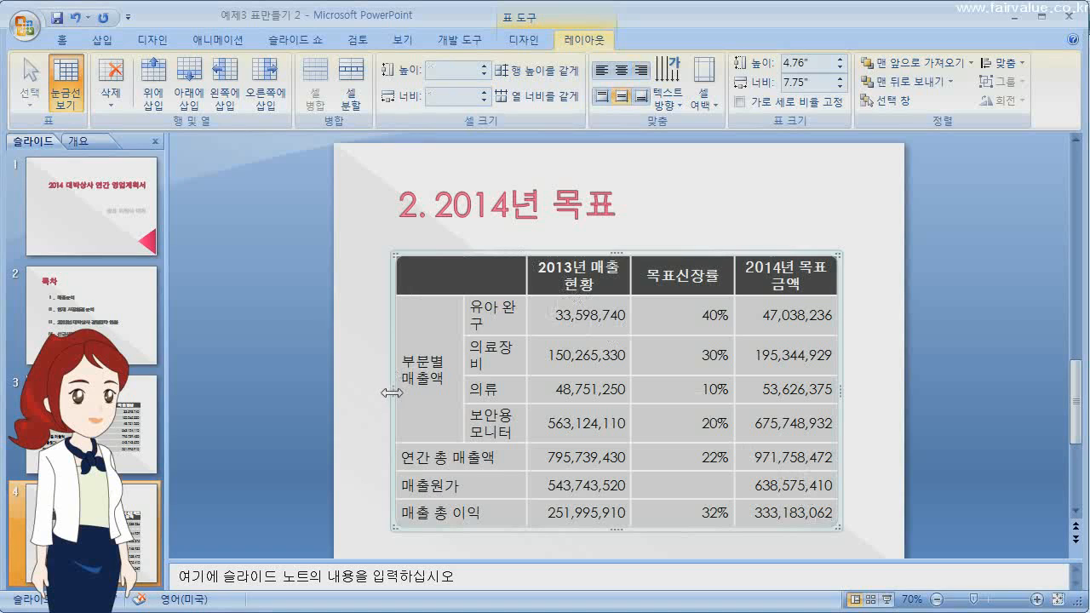
drag(392, 393, 346, 393)
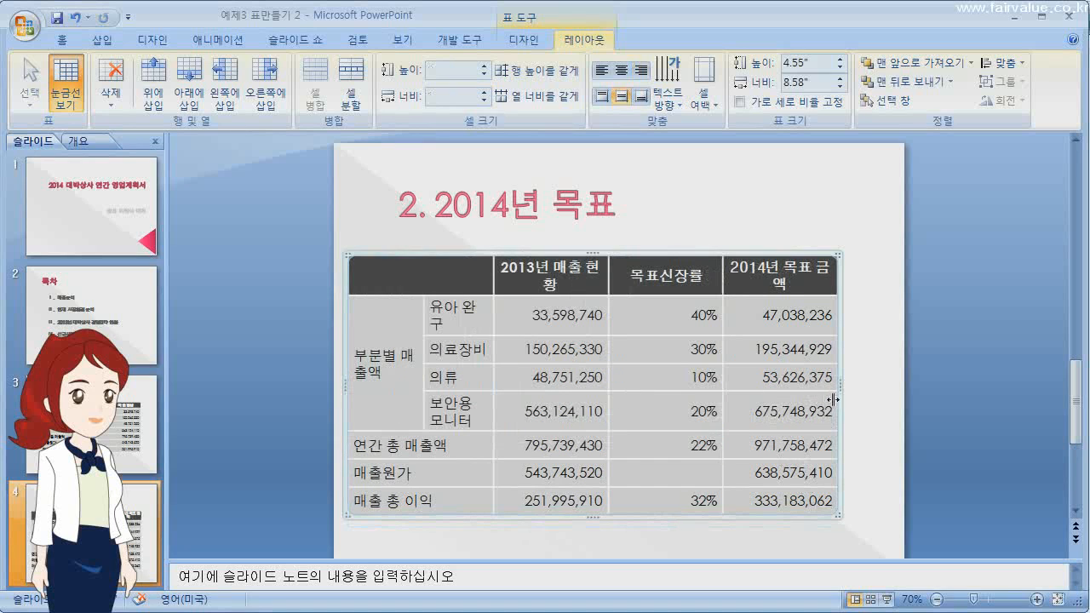
drag(839, 382, 883, 381)
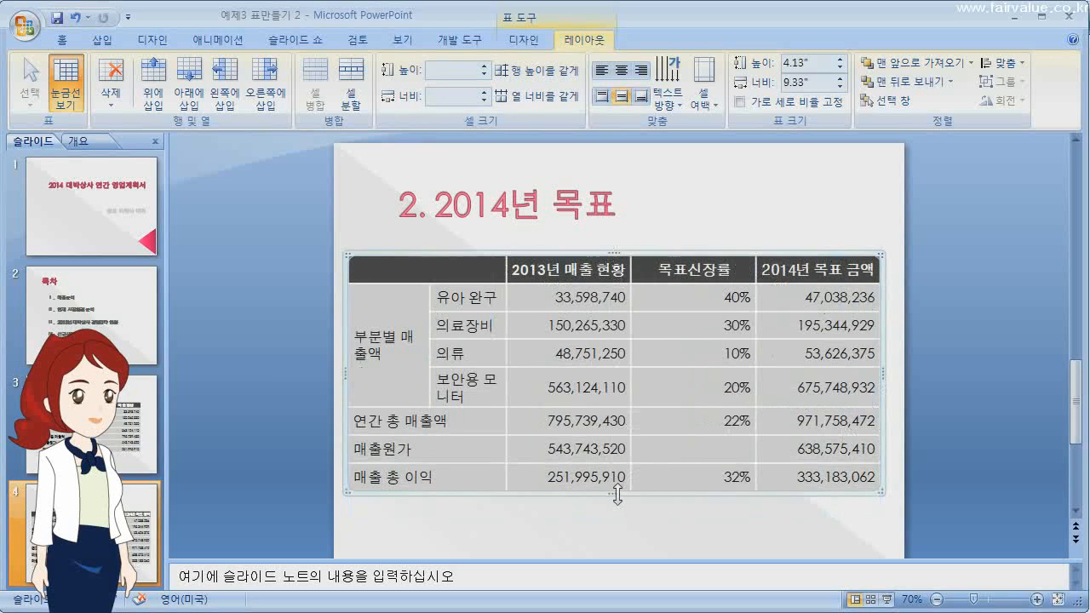
drag(617, 496, 615, 526)
mouse_move(883, 389)
mouse_down()
mouse_move(908, 388)
mouse_move(896, 388)
mouse_up()
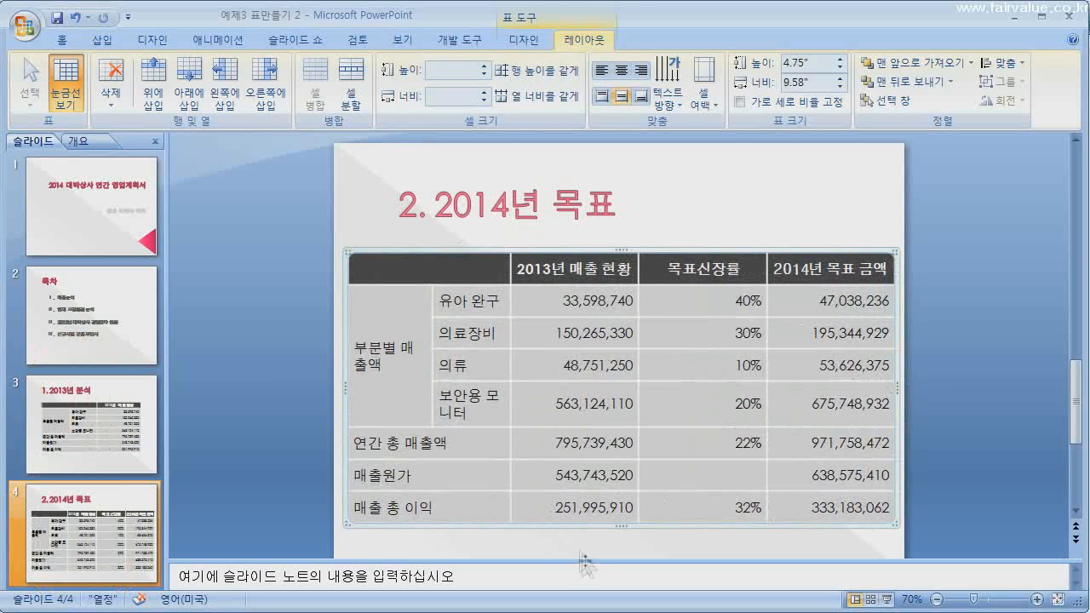
Step: Set the whole table's font to HY중고딕 (본문) and the figures in the three value columns to Century Gothic (본문)
click(62, 40)
click(347, 70)
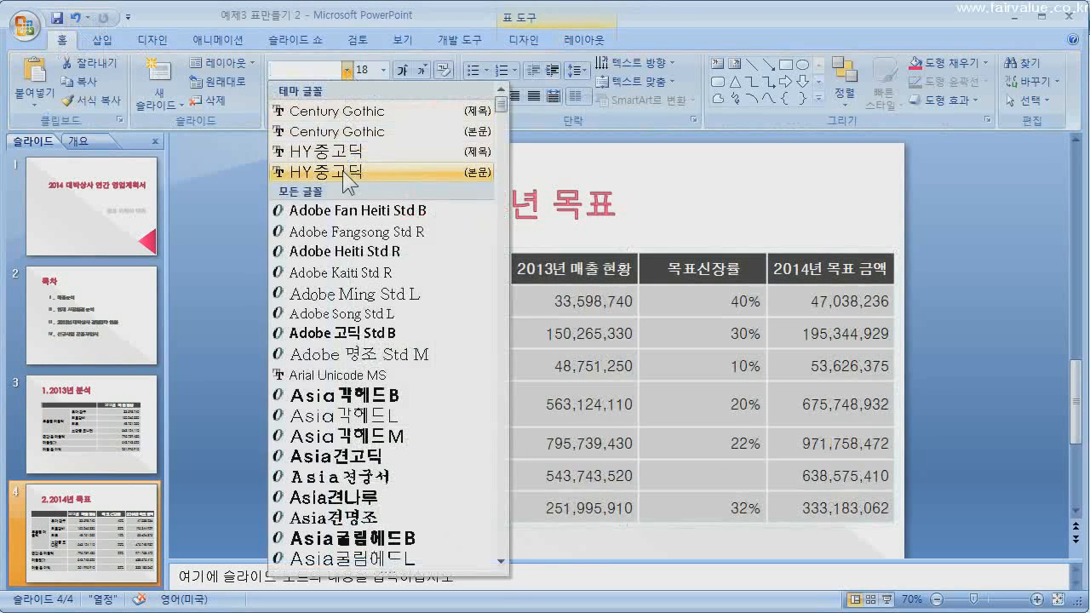
click(347, 173)
drag(579, 302, 580, 509)
click(348, 70)
click(341, 131)
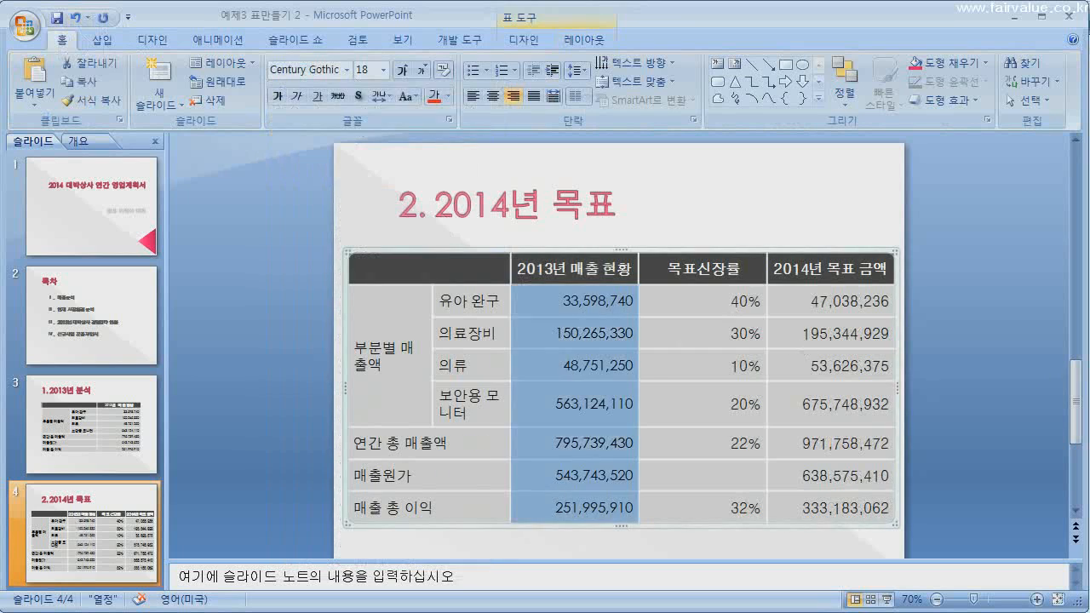
drag(704, 302, 830, 508)
click(347, 70)
click(341, 131)
click(552, 269)
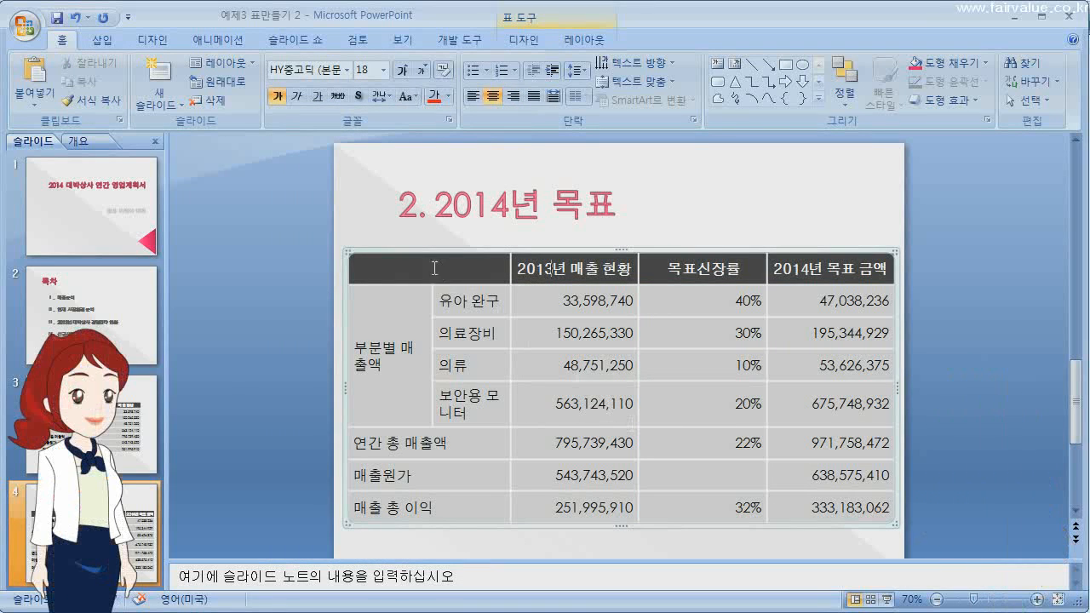
Step: Make all table rows the same height and nudge the table slightly up
click(584, 40)
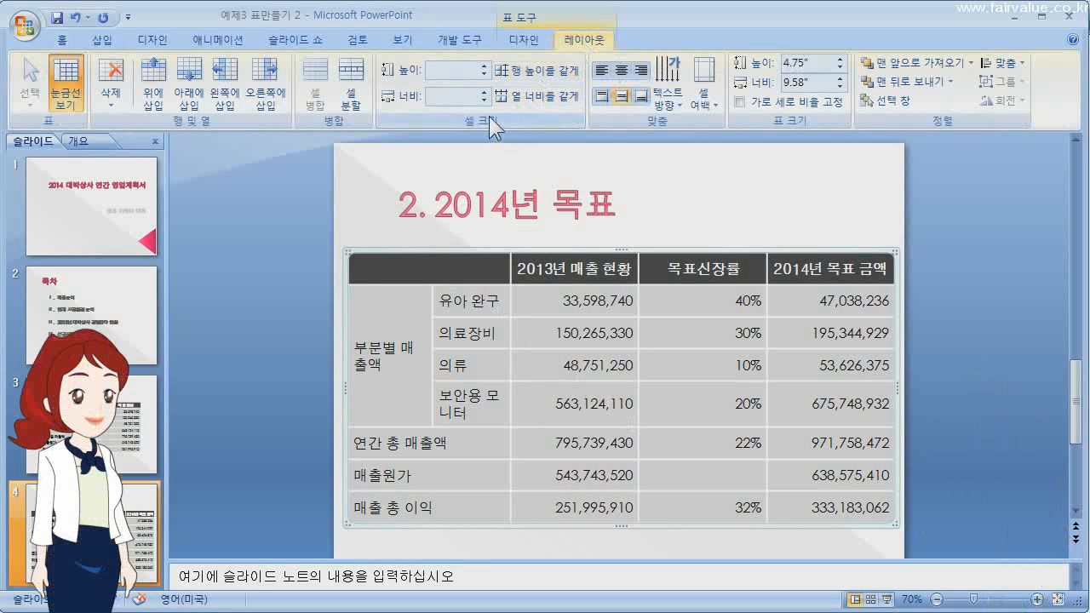
click(535, 72)
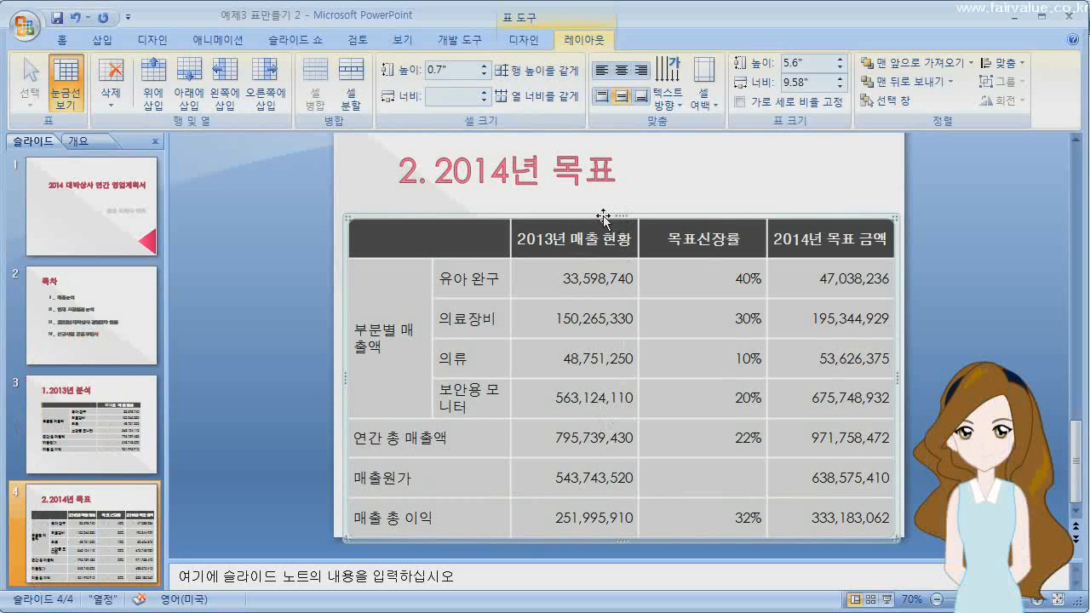
key(Up)
key(Up)
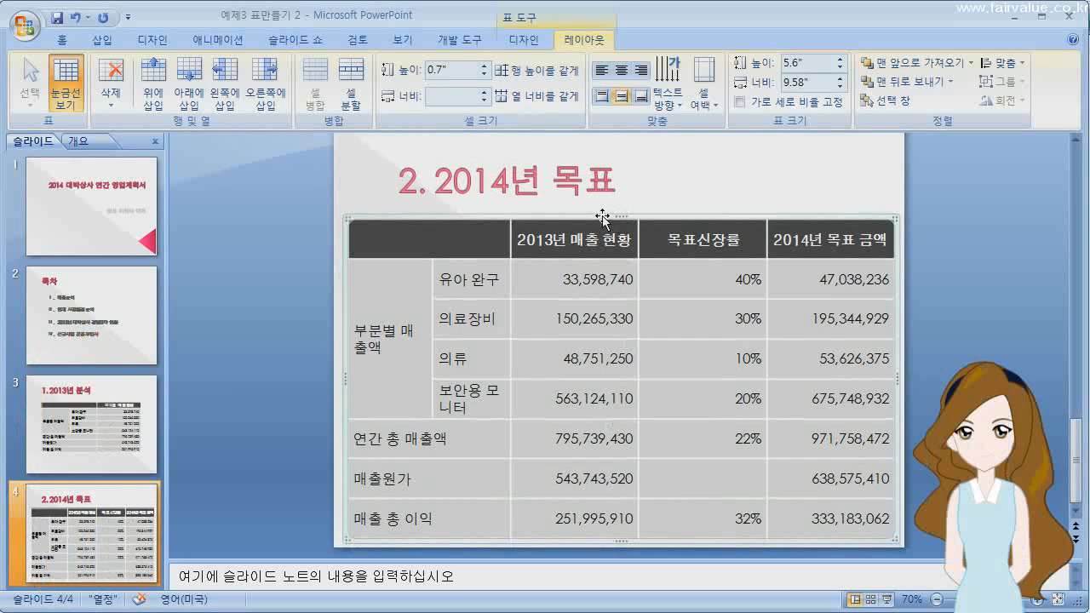
Step: Break the table labels onto two lines before 매출액 in "부분별 매출액" and before 모니터 in "보안용 모니터"
click(400, 332)
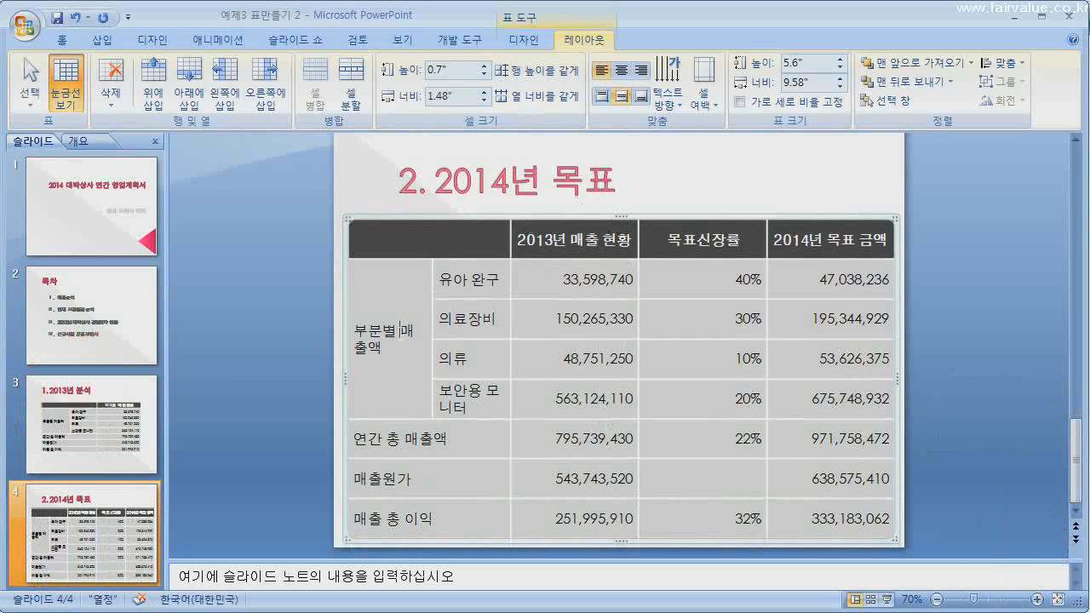
key(Return)
click(485, 390)
key(Return)
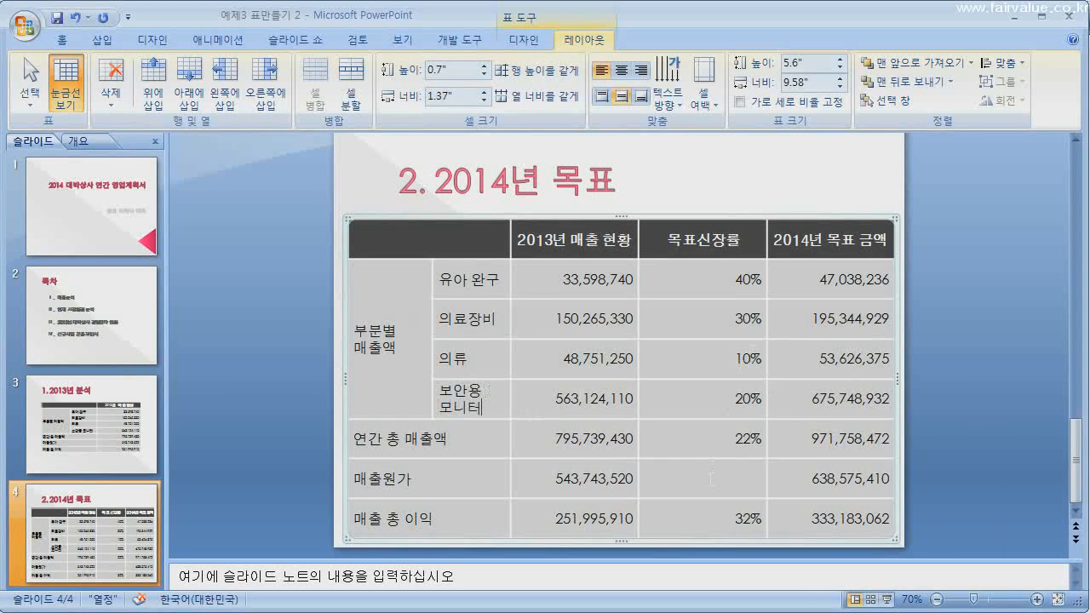
click(722, 208)
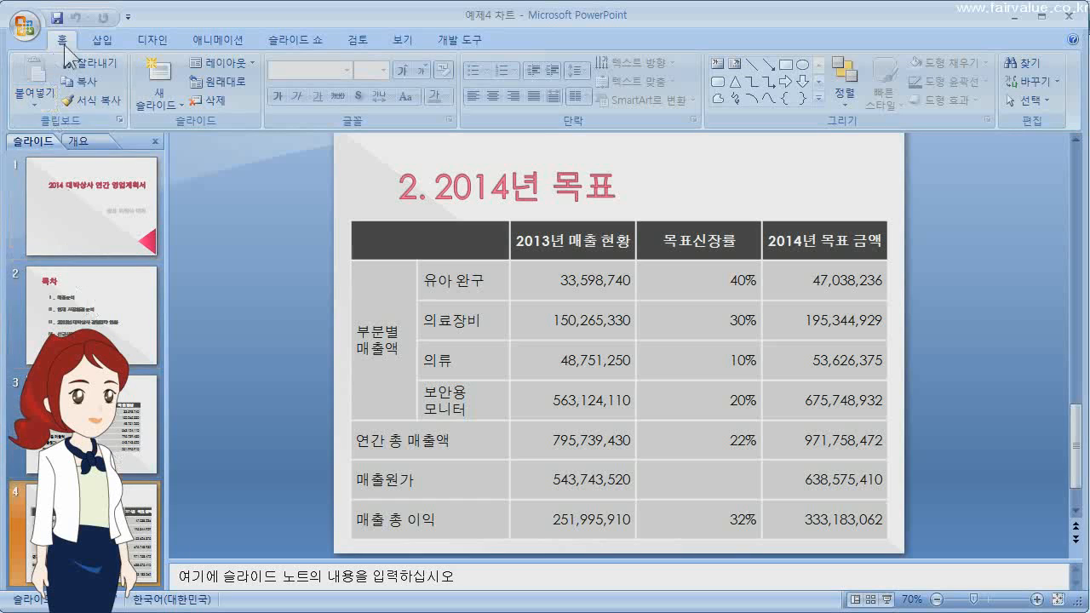
Step: Add a 제목 및 내용 slide after the 2014년 목표 slide and title it "제품별 신장목표"
click(154, 100)
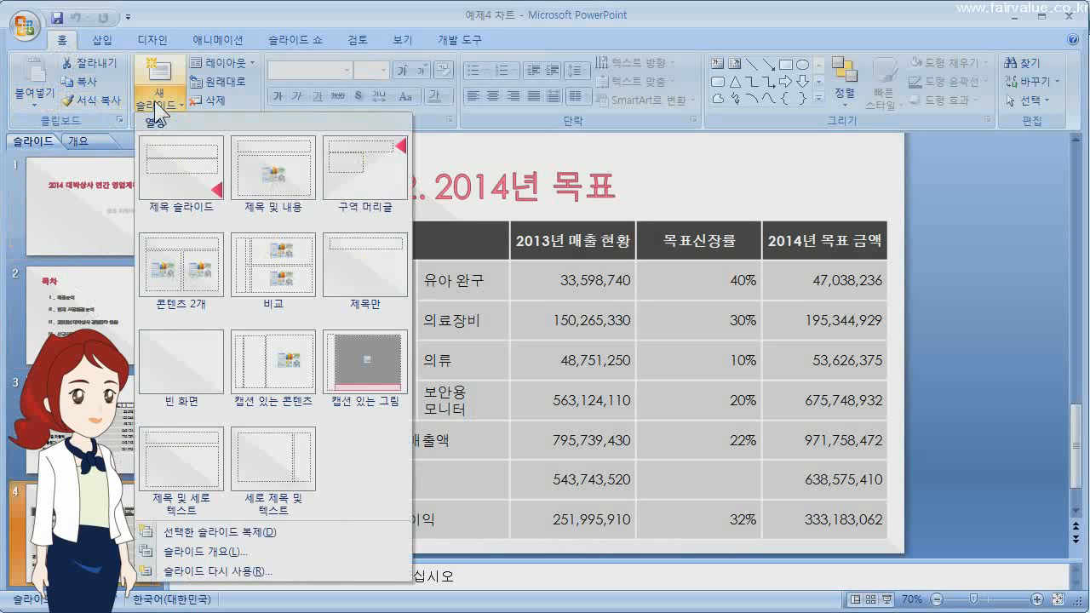
click(274, 171)
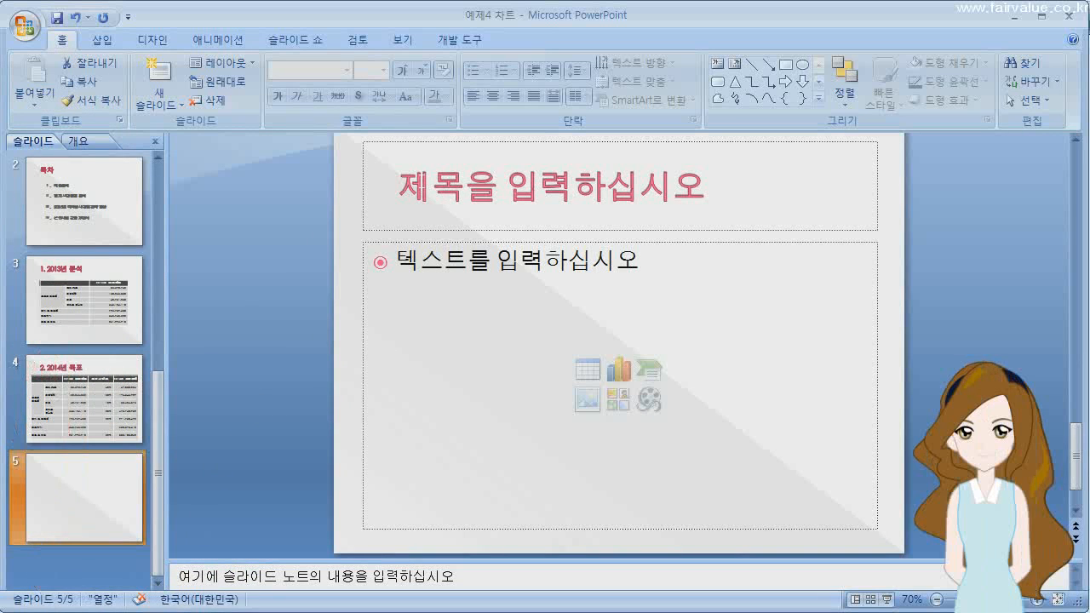
click(552, 186)
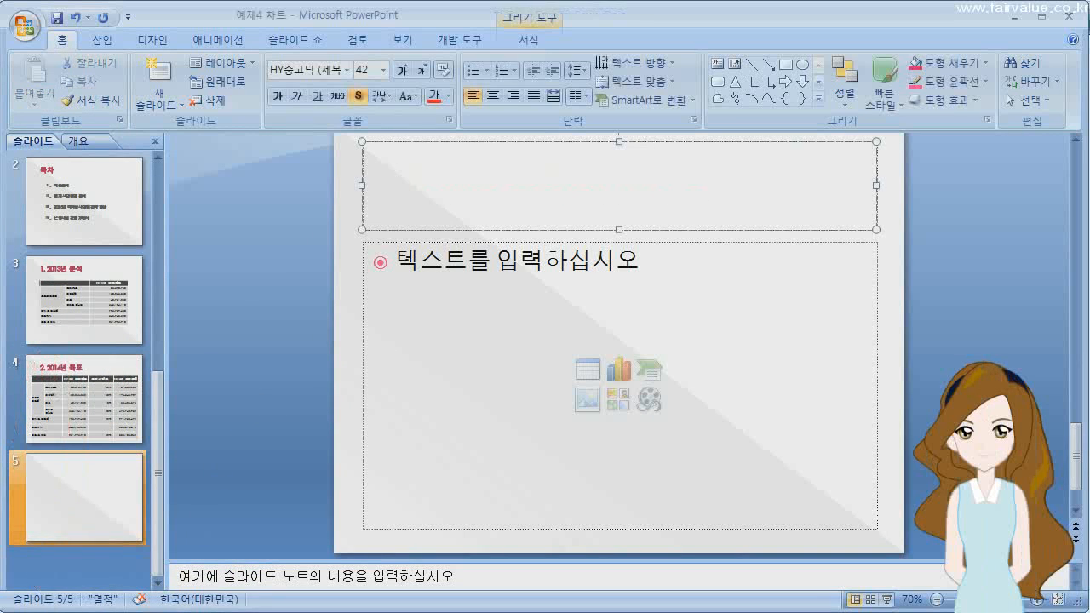
text(제품별 ㅅ니)
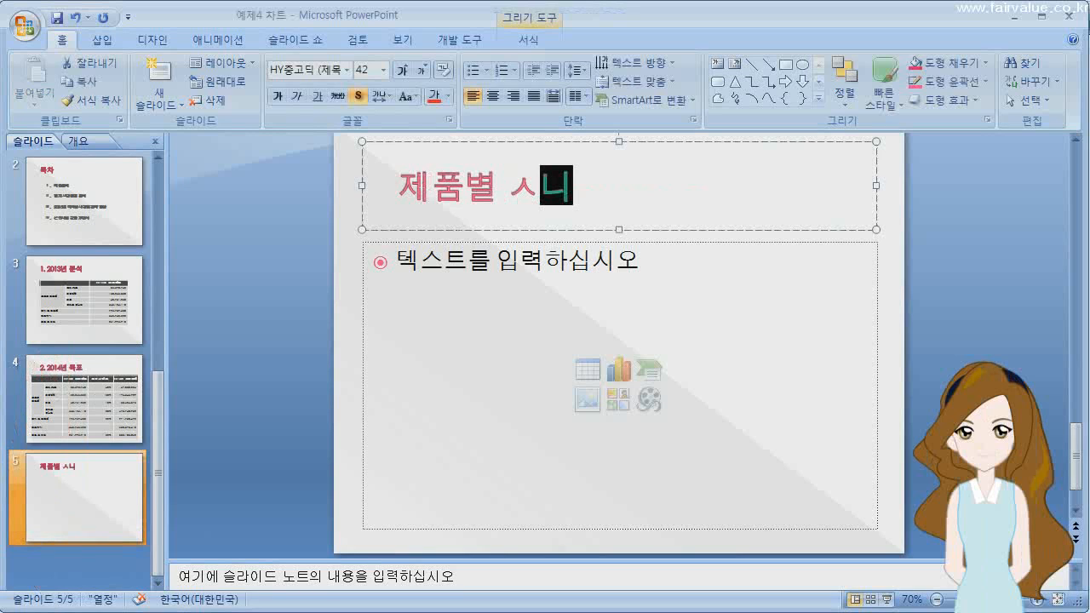
key(BackSpace)
key(BackSpace)
text(신장목표)
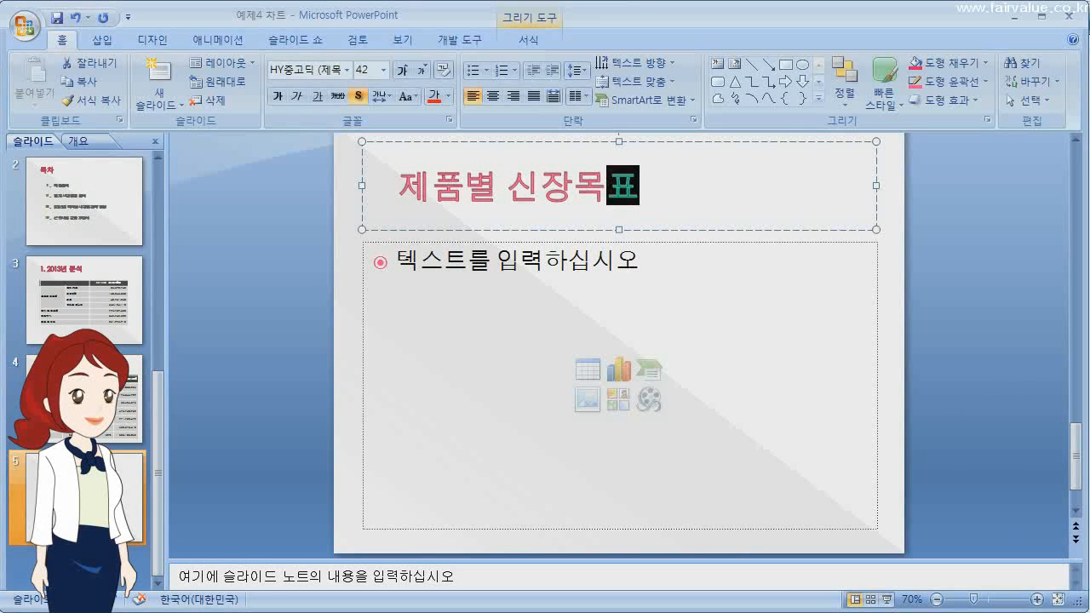
Step: Insert a 3-D clustered column chart in the content placeholder of the 제품별 신장목표 slide
click(396, 260)
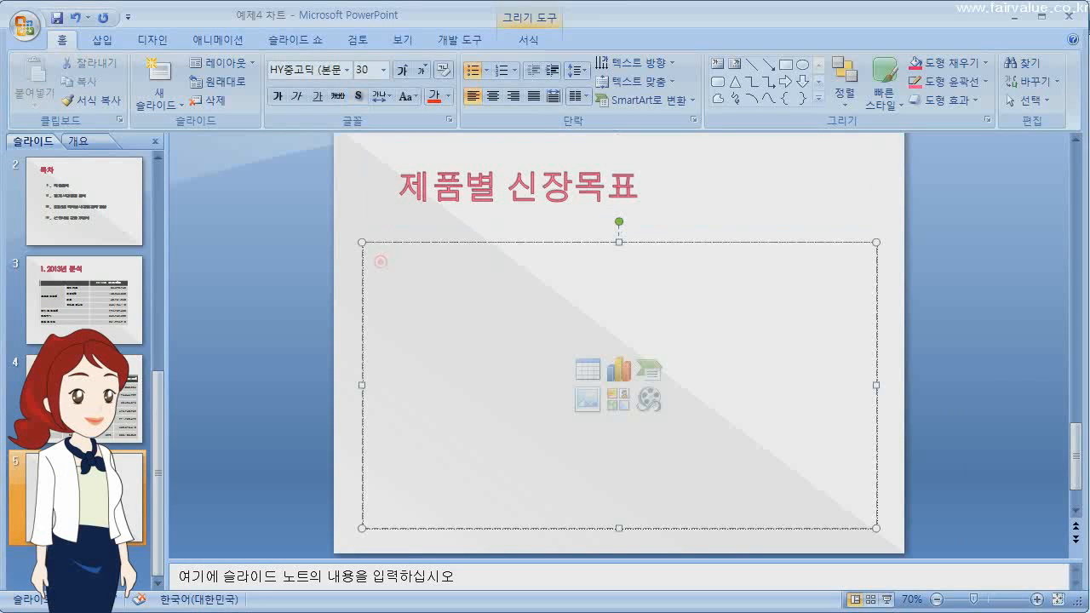
click(618, 369)
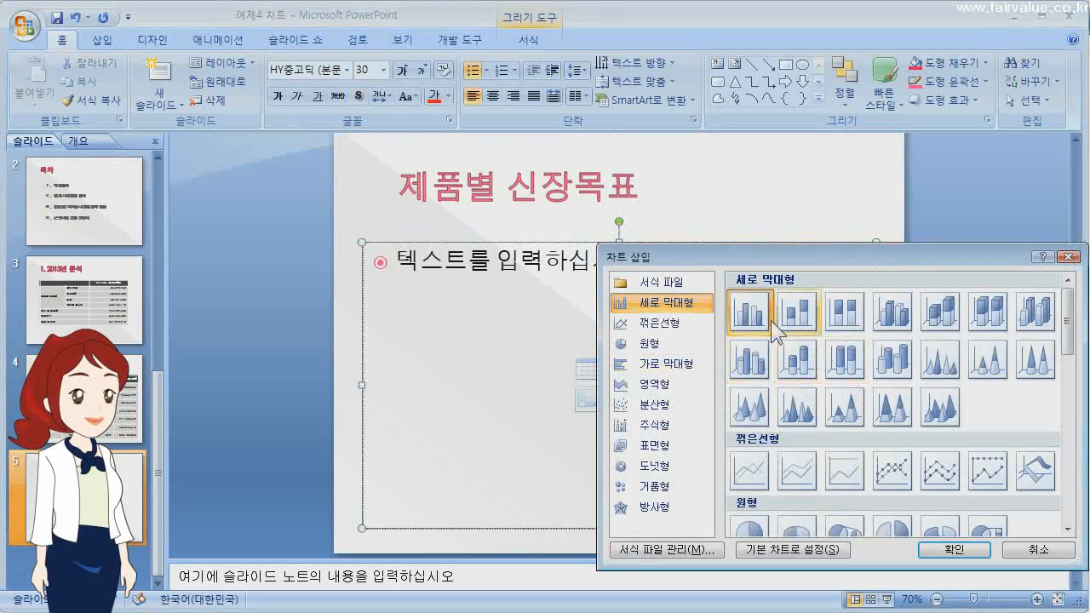
click(886, 322)
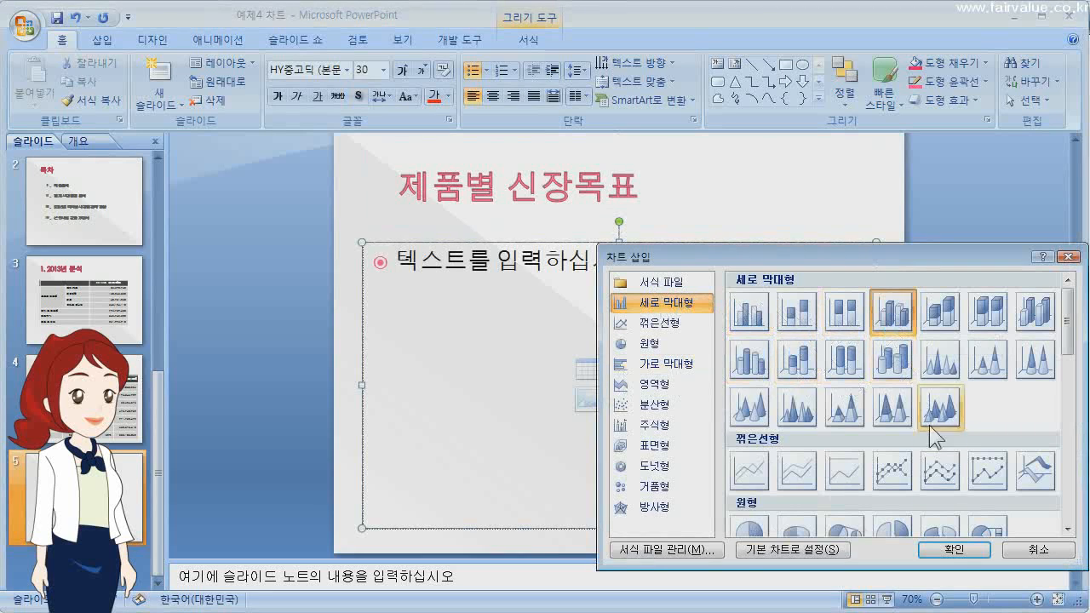
click(954, 550)
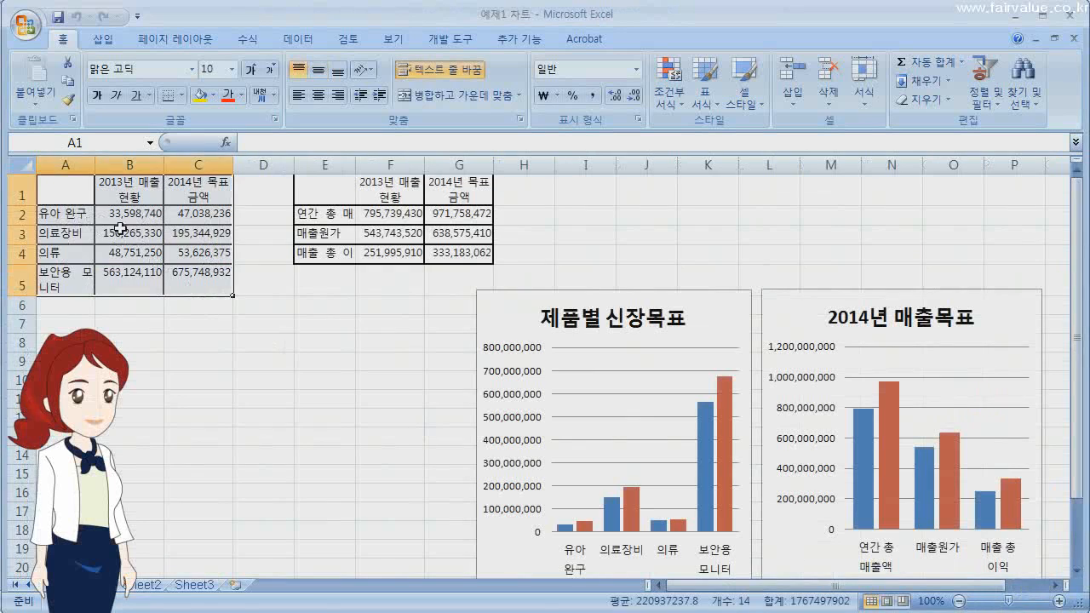
Step: Copy the product sales table A1:C5 from the 예제1 차트 workbook in Excel and paste it over the chart's sample data starting at A1
key(ctrl+c)
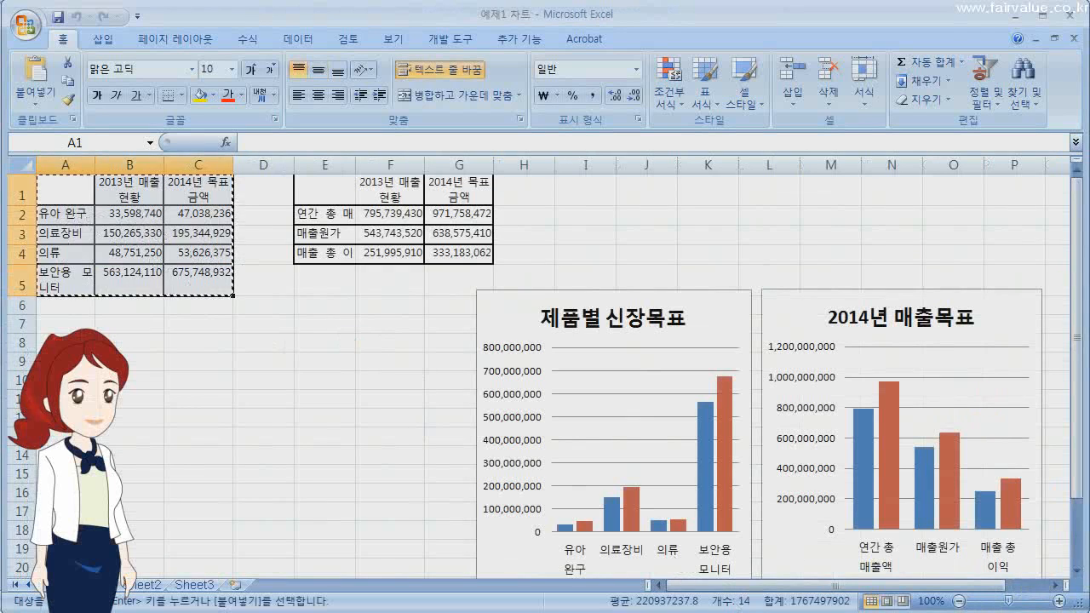
key(alt+Tab)
click(81, 190)
key(ctrl+v)
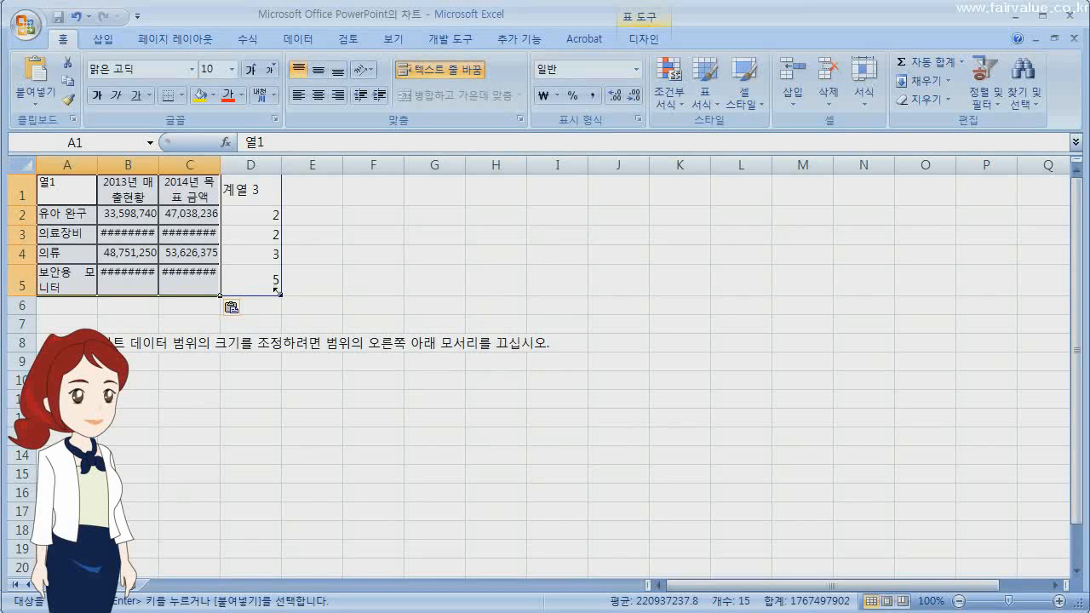
Step: Shrink the chart data range to A1:C5, leaving out the 계열 3 column, and switch back to the PowerPoint slide
drag(276, 292, 219, 295)
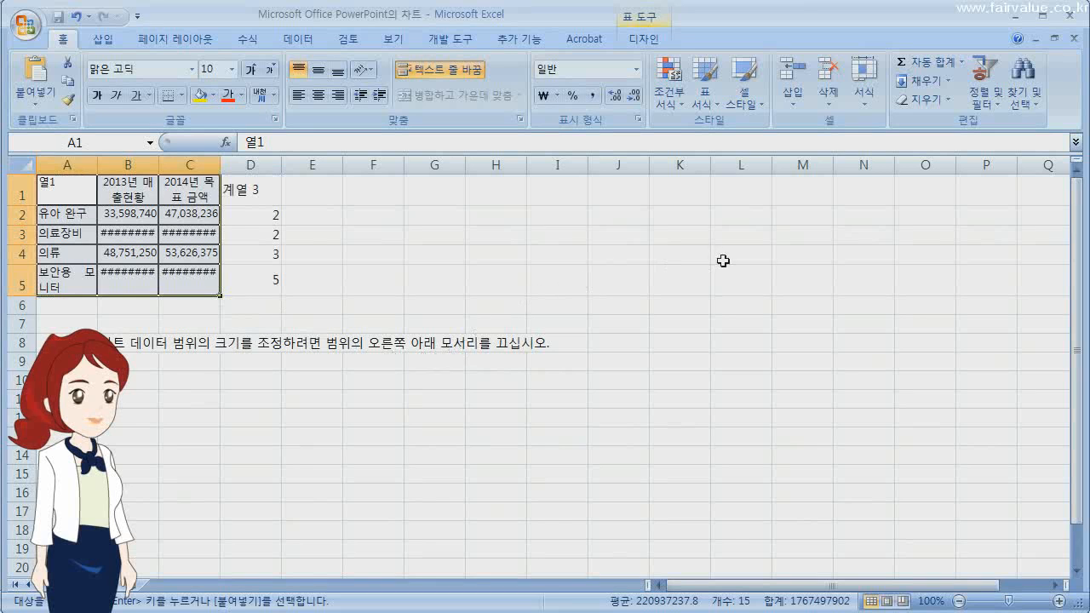
key(alt+Tab)
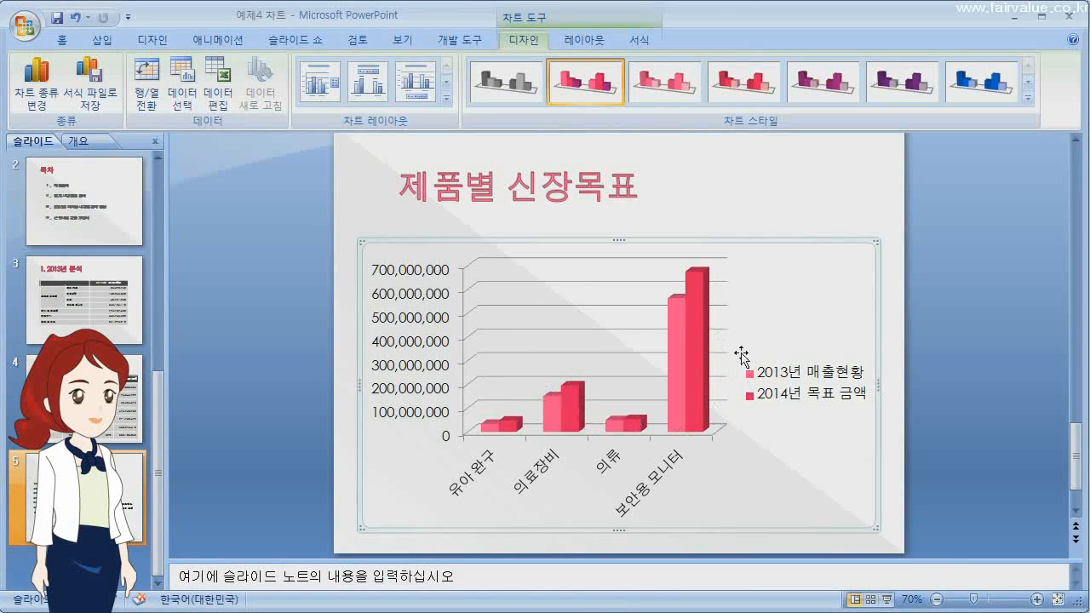
mouse_move(704, 320)
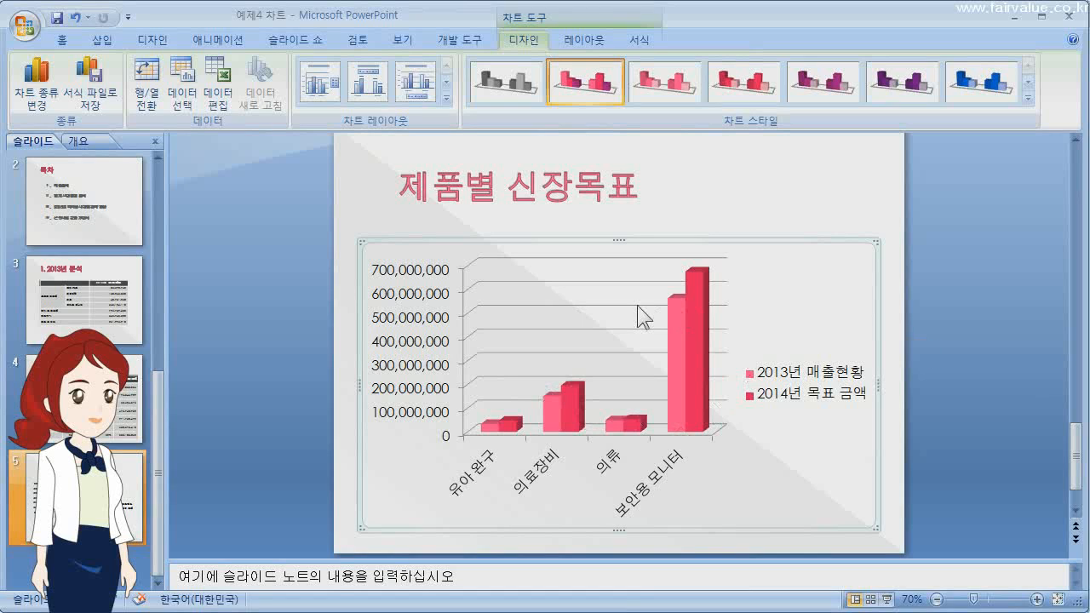